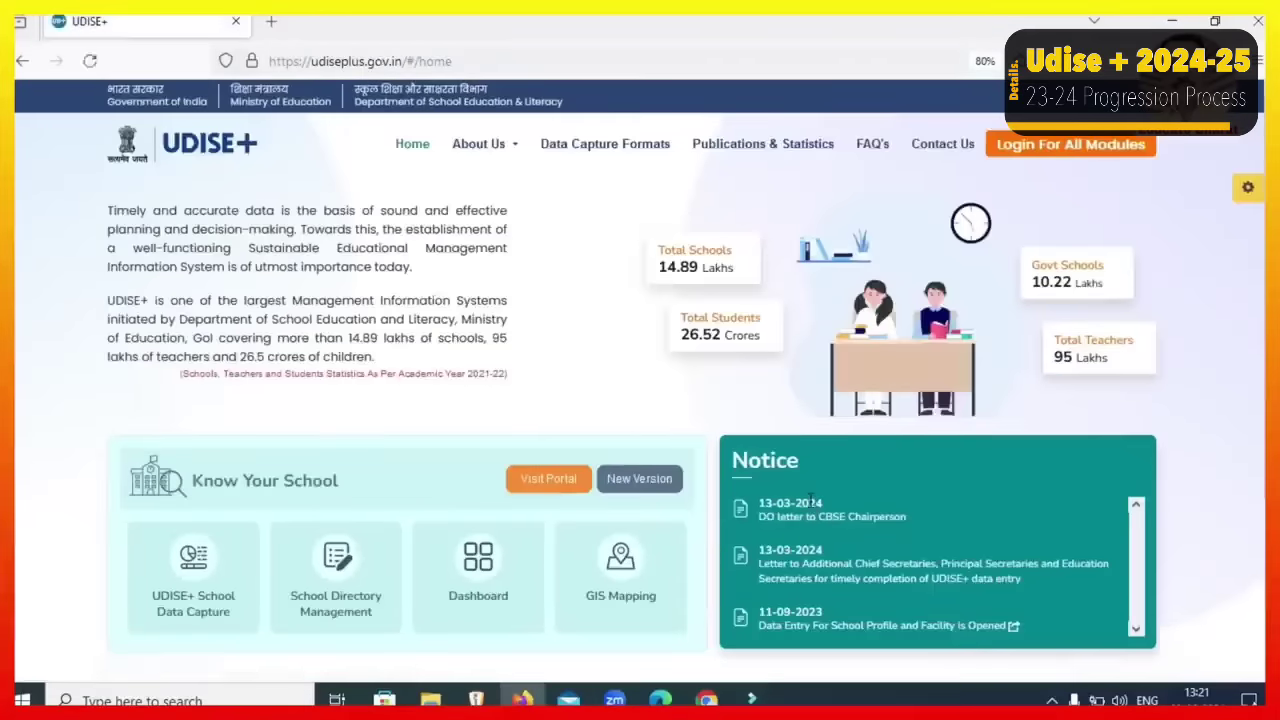
Open 'Login For All Modules' and go to the MAHARASHTRA Students Module login
click(1067, 148)
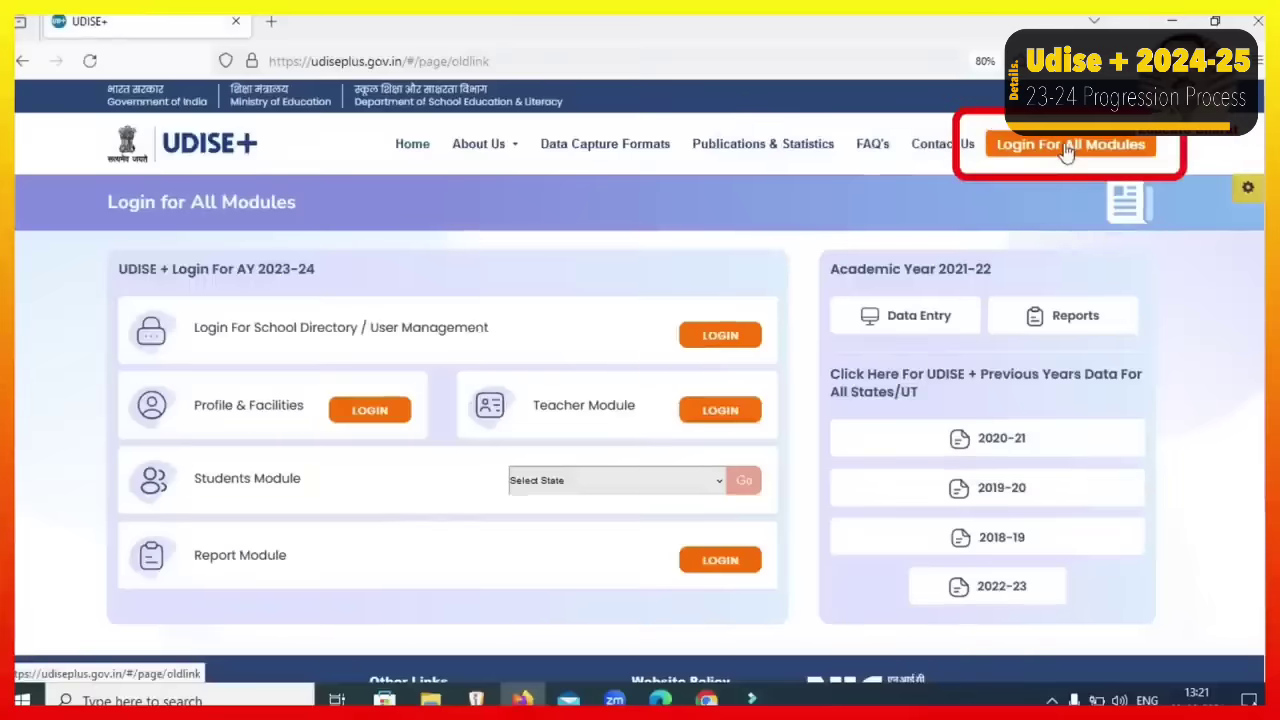
right_click(194, 487)
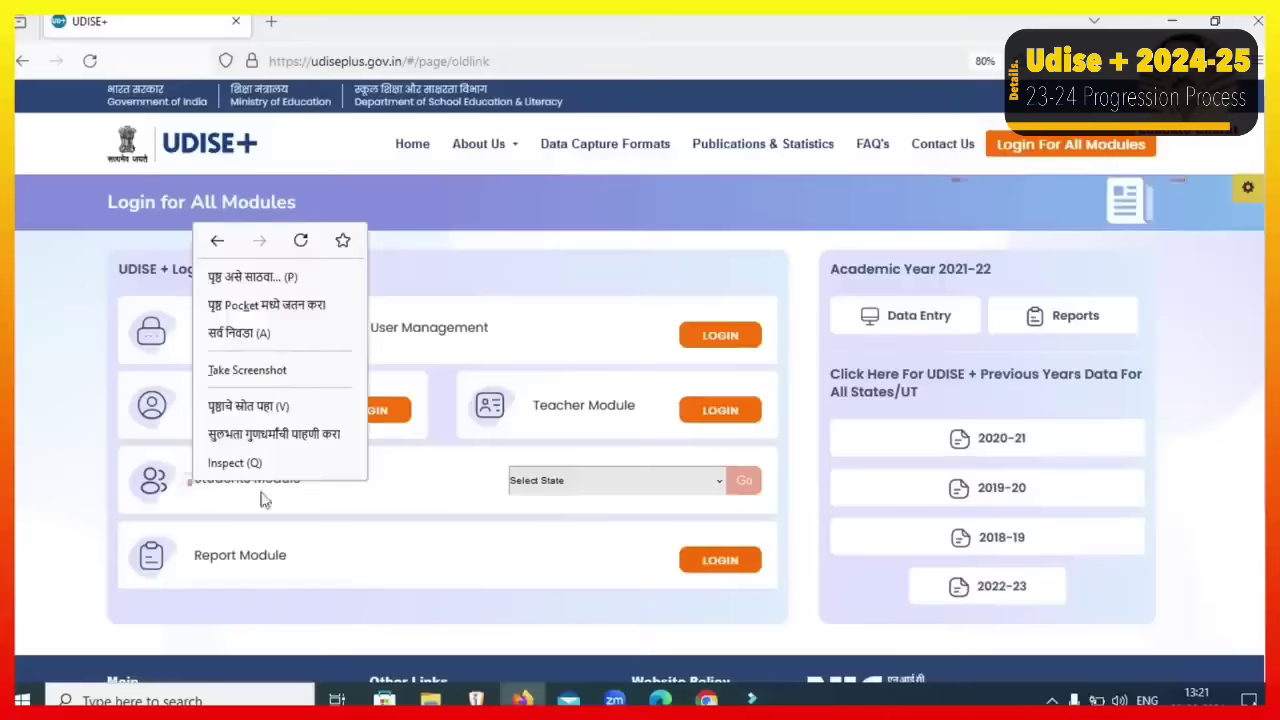
click(314, 504)
click(560, 495)
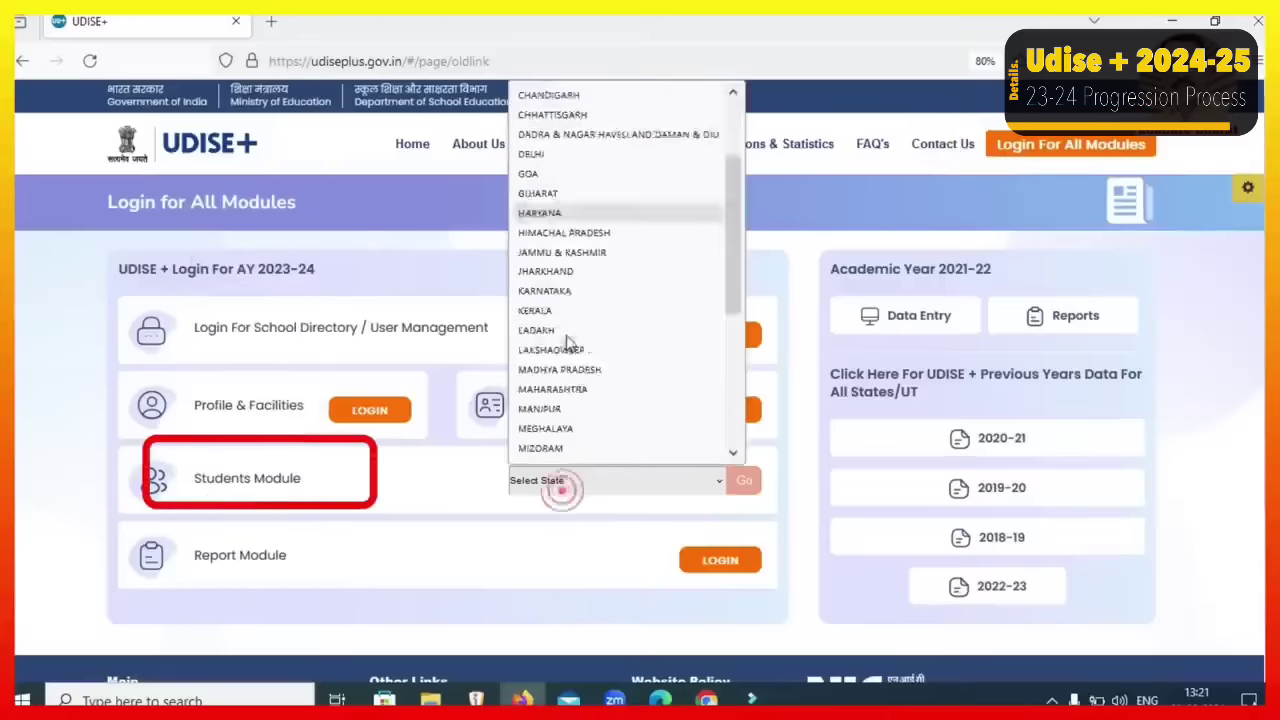
scroll(571, 300, down, 3)
click(571, 272)
click(740, 484)
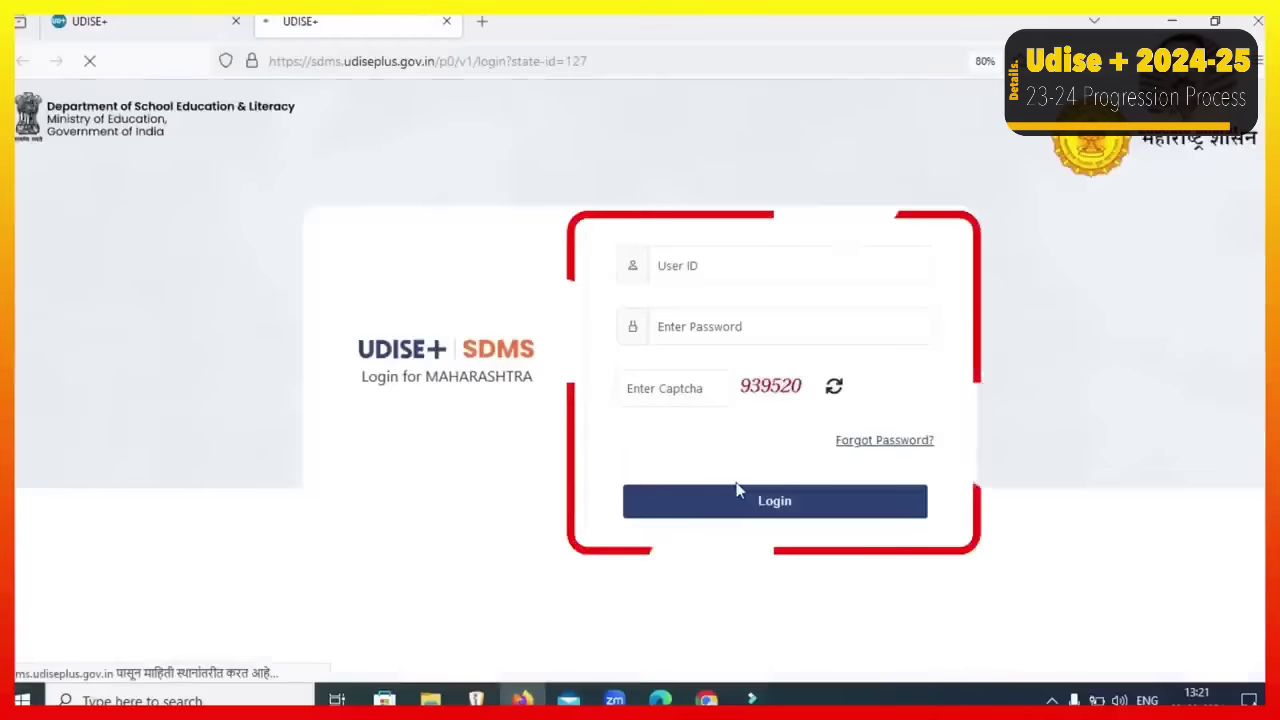
Log in to SDMS with the school's user ID, password and captcha
click(739, 264)
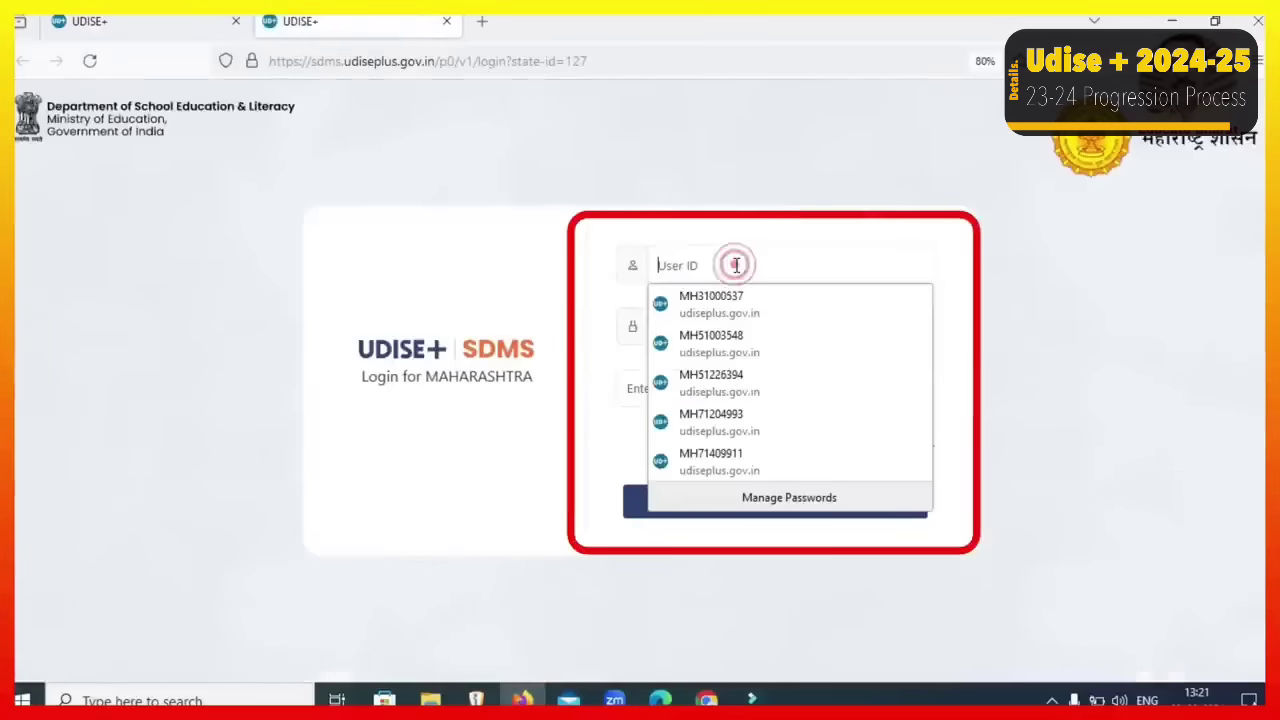
text(2712010)
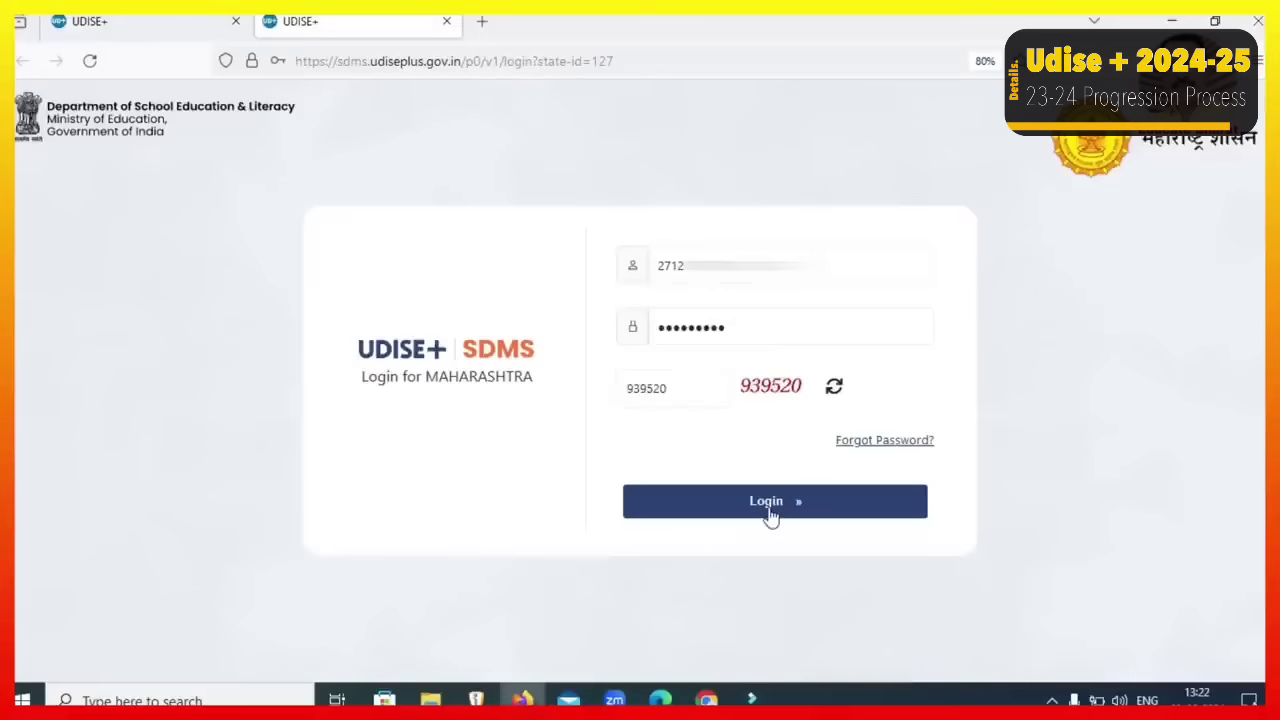
click(766, 510)
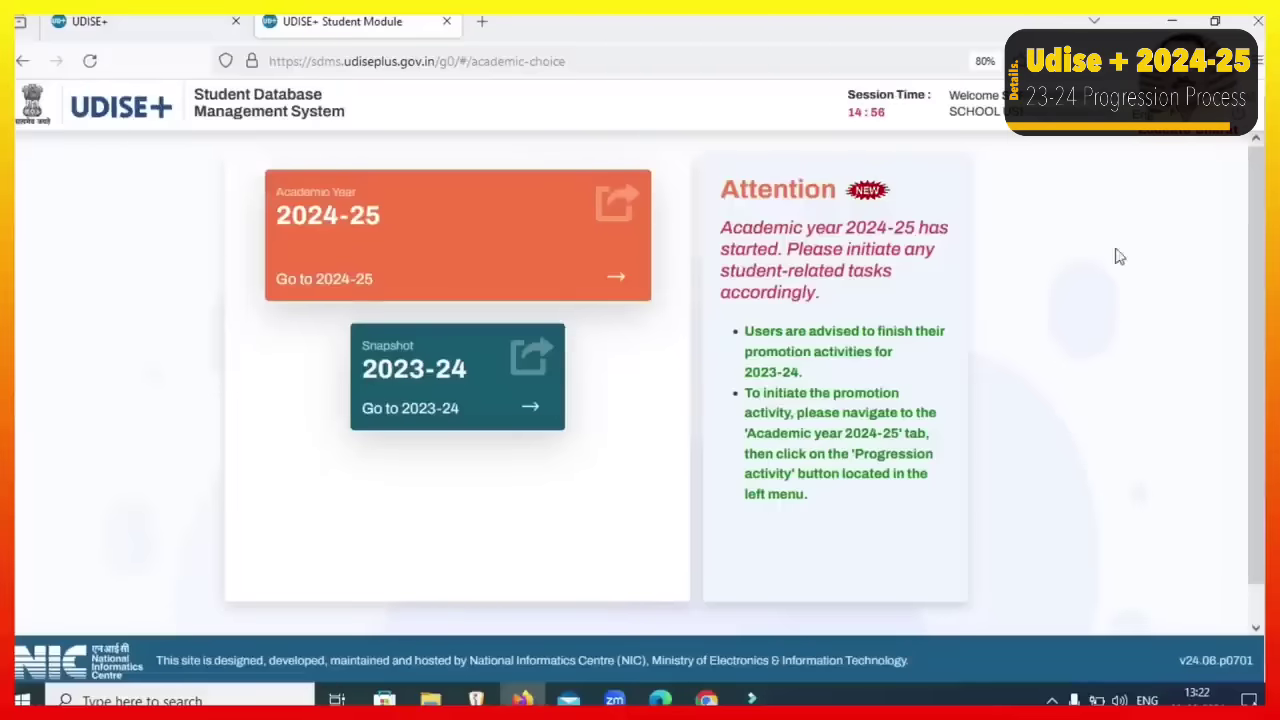
drag(718, 189, 799, 202)
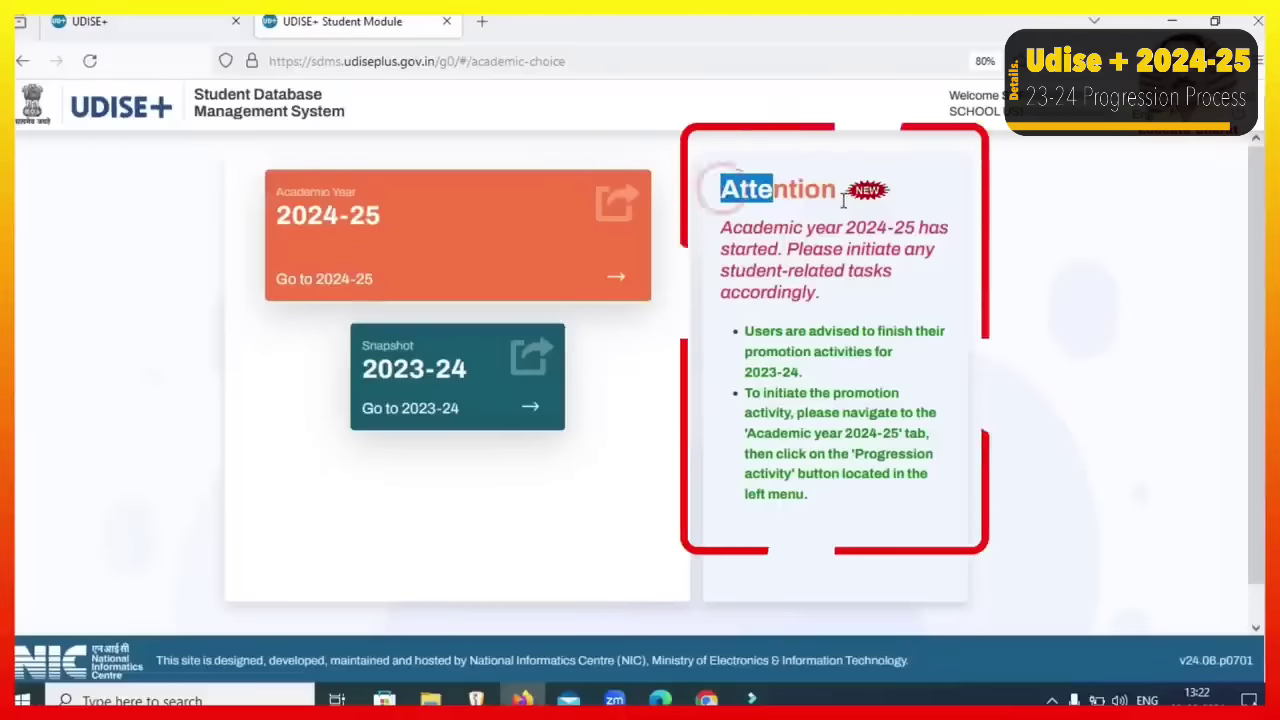
click(842, 200)
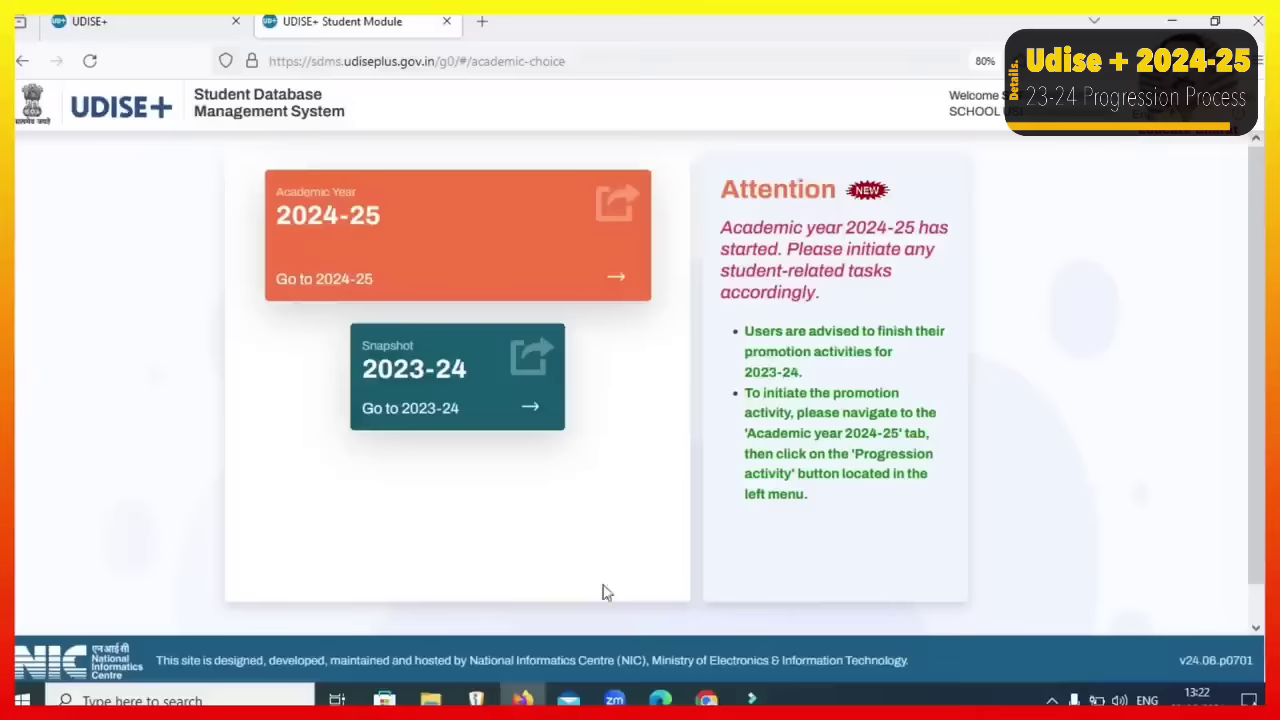
click(417, 374)
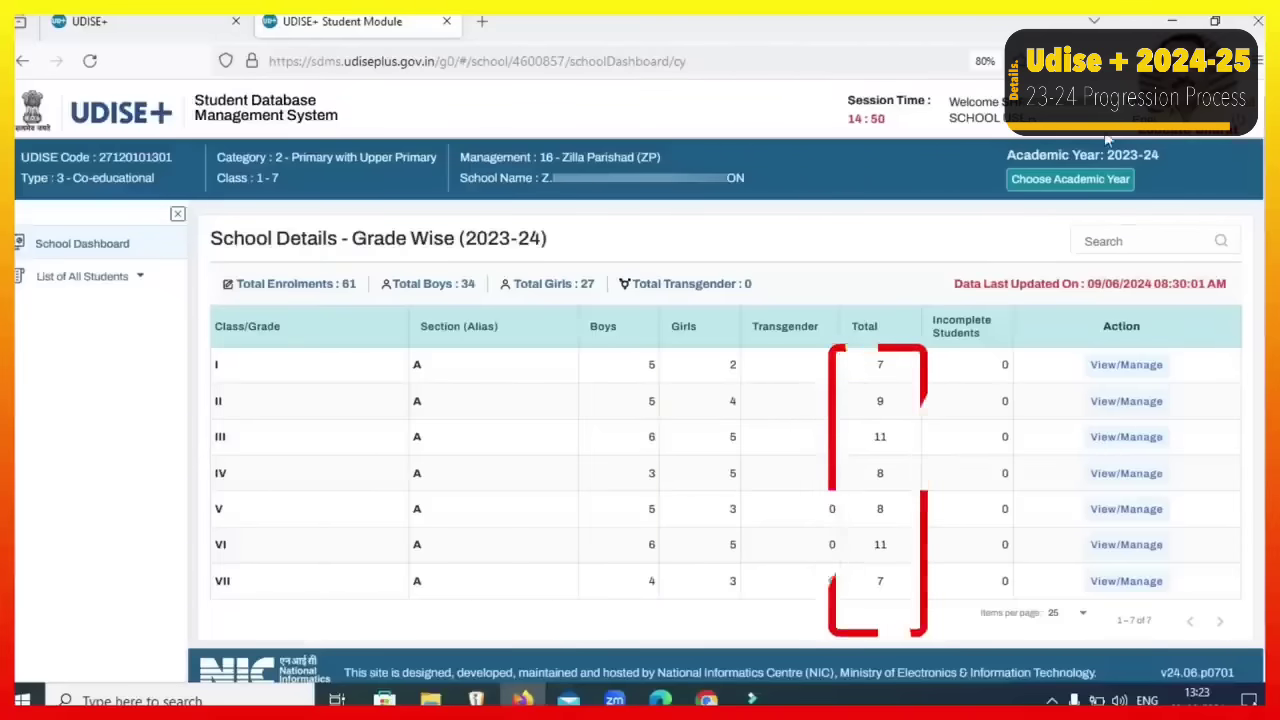
click(1058, 181)
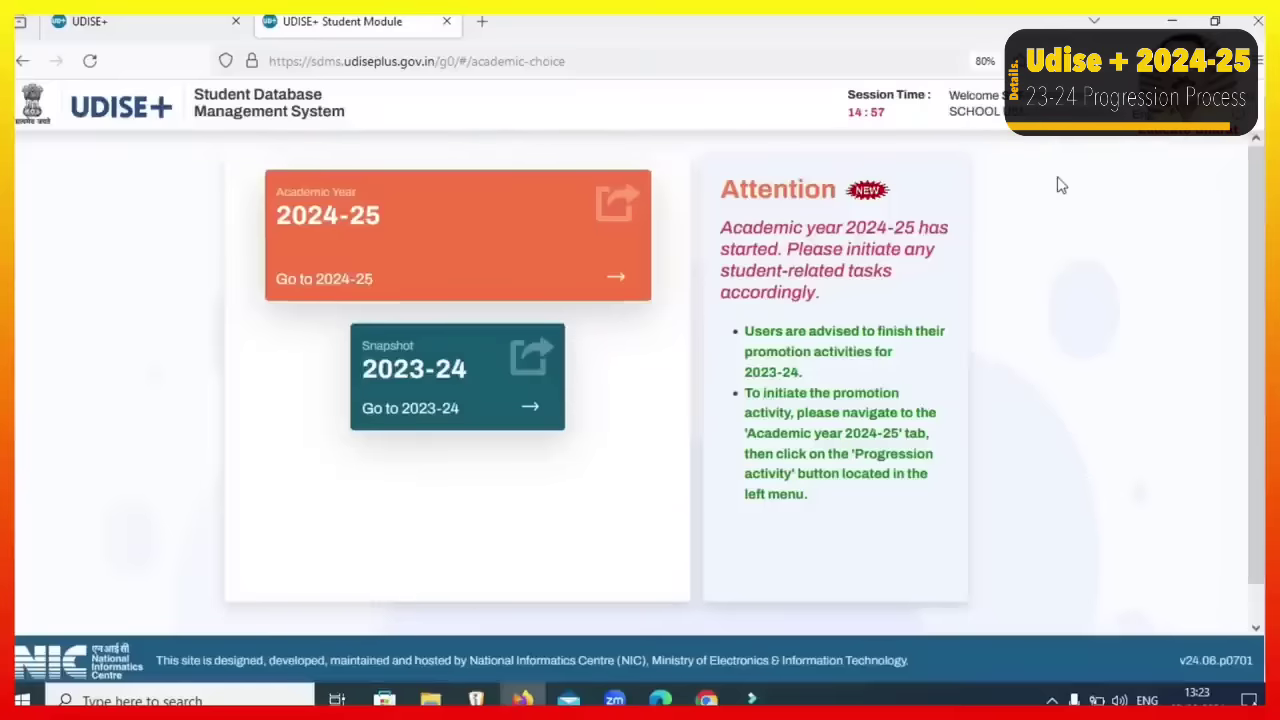
Enter the 2024-25 grade-wise dashboard and close the School Information notice
click(334, 230)
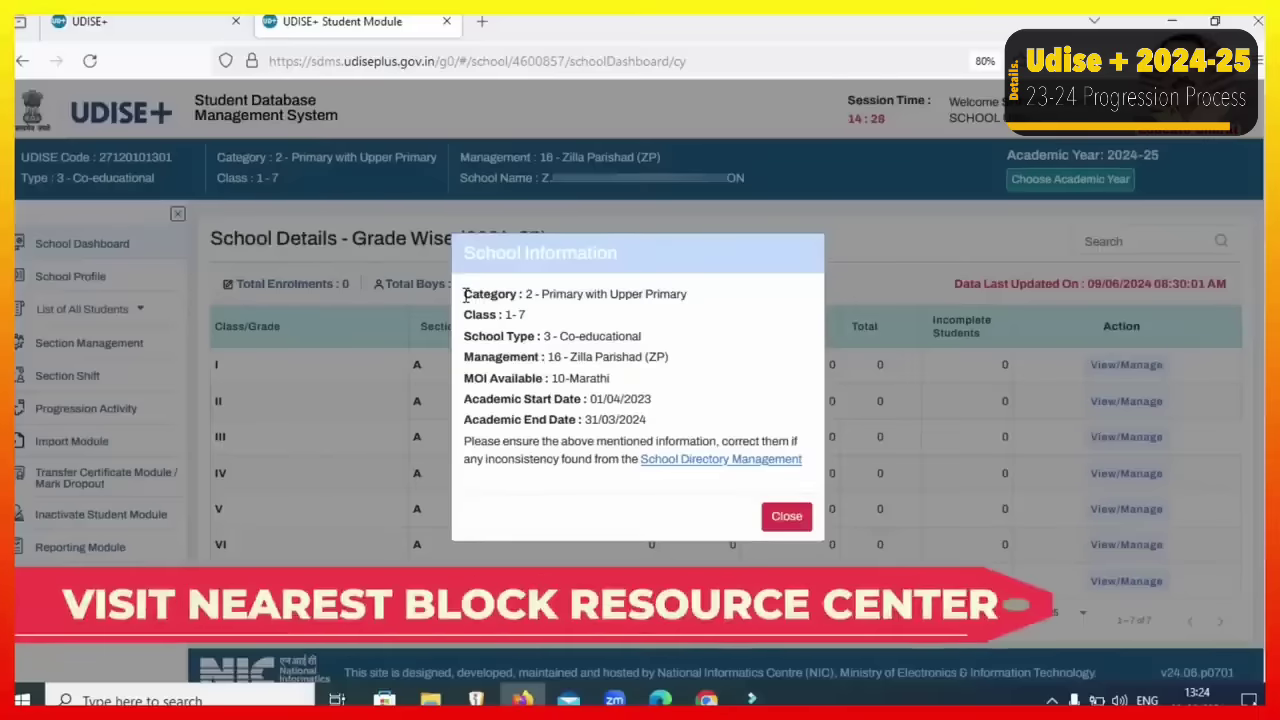
click(792, 518)
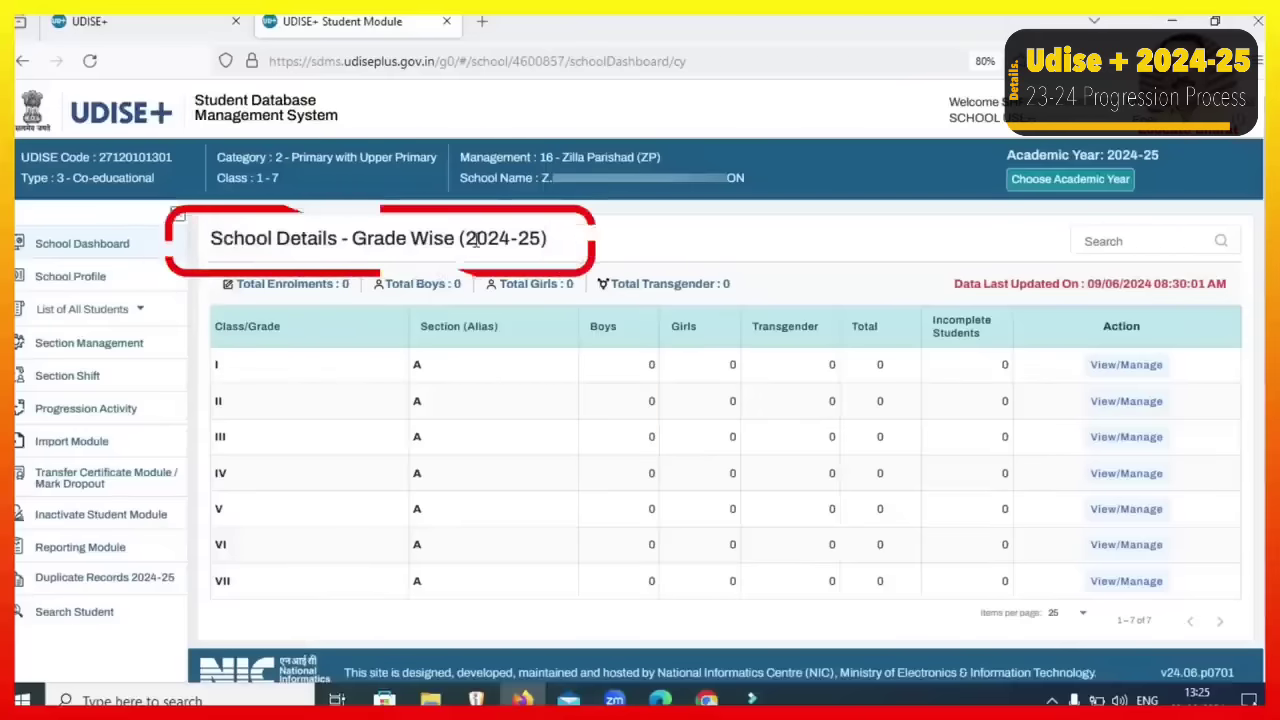
Launch Progression Activity from the left menu for 2024-25
drag(558, 240, 367, 225)
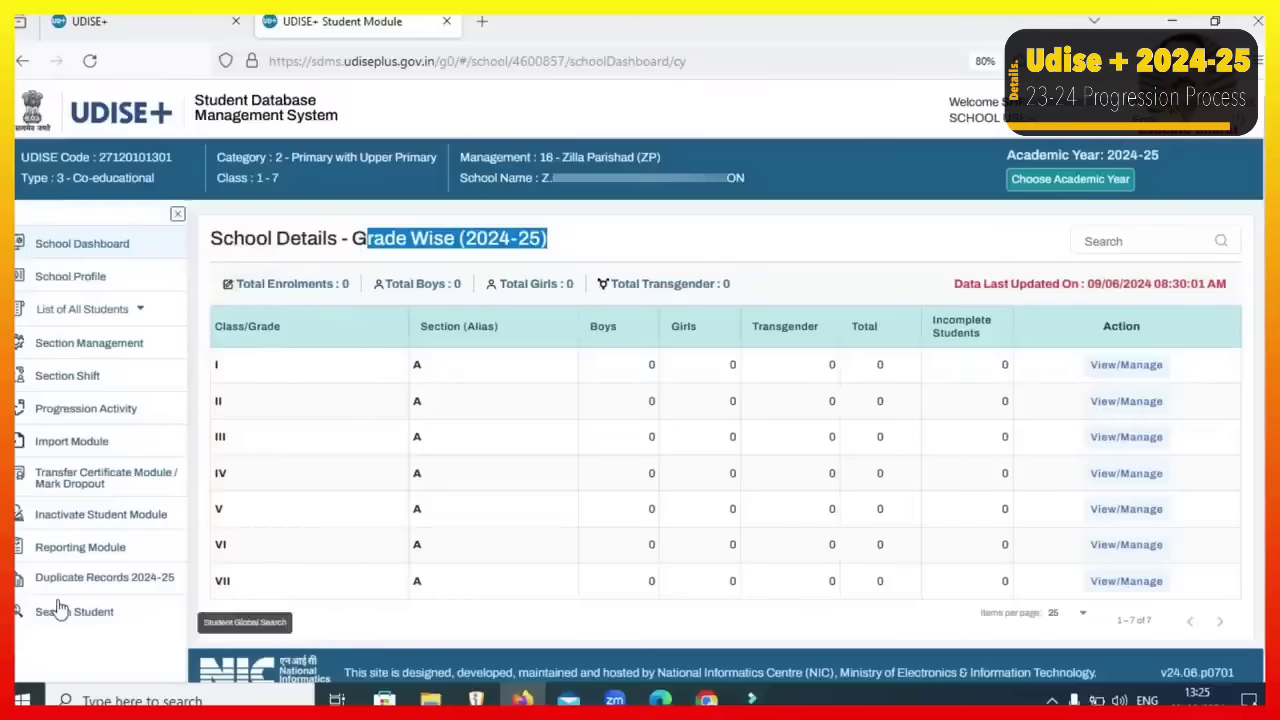
double_click(80, 415)
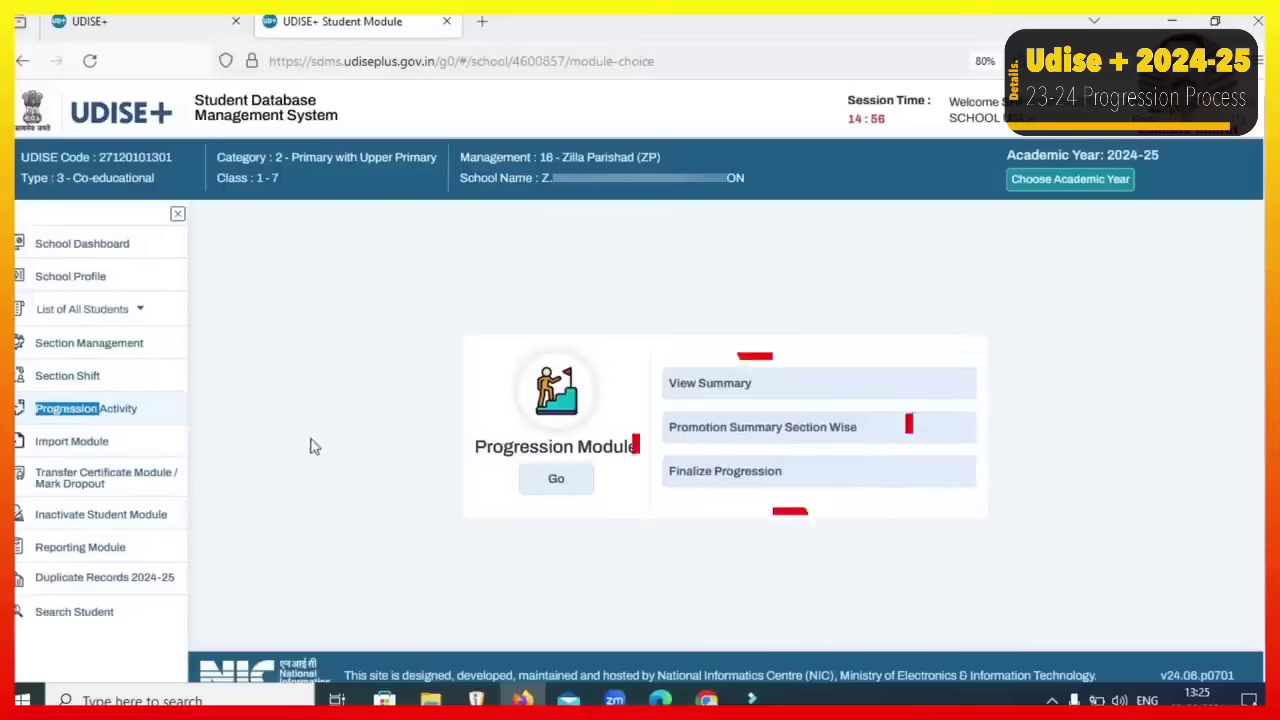
click(722, 386)
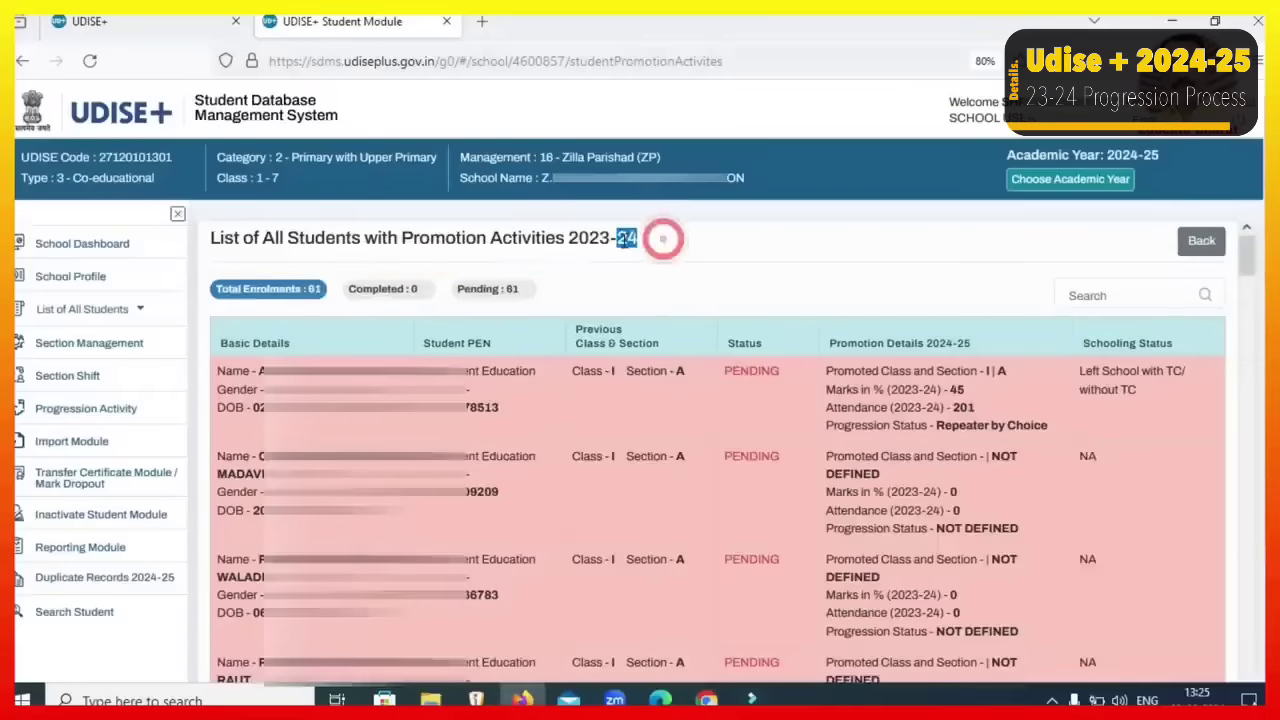
drag(650, 240, 210, 246)
click(746, 350)
drag(757, 343, 763, 343)
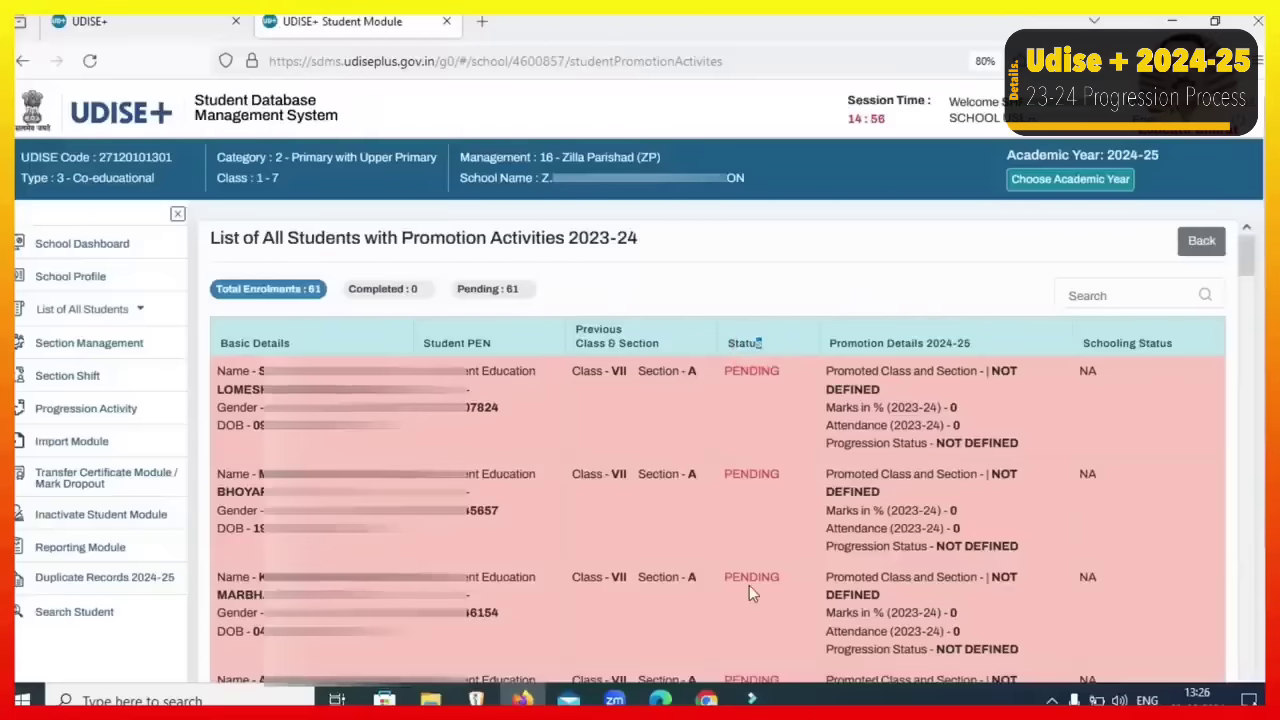
click(1203, 243)
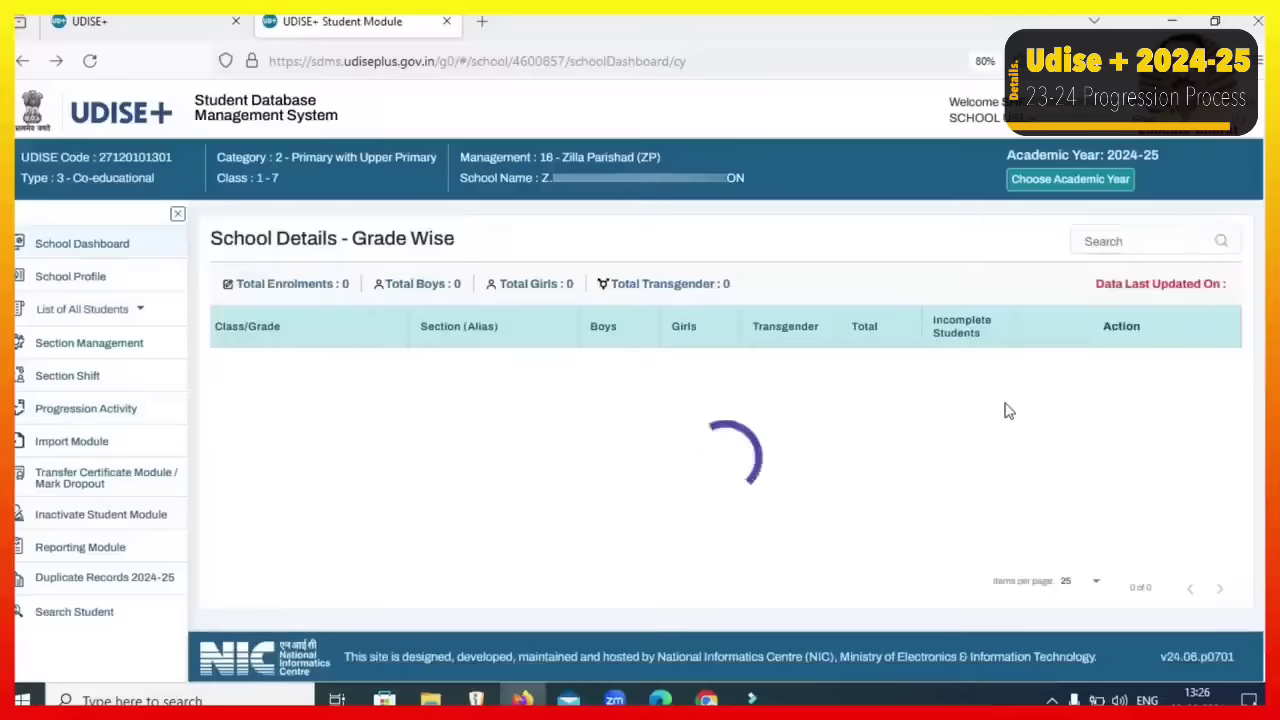
click(86, 408)
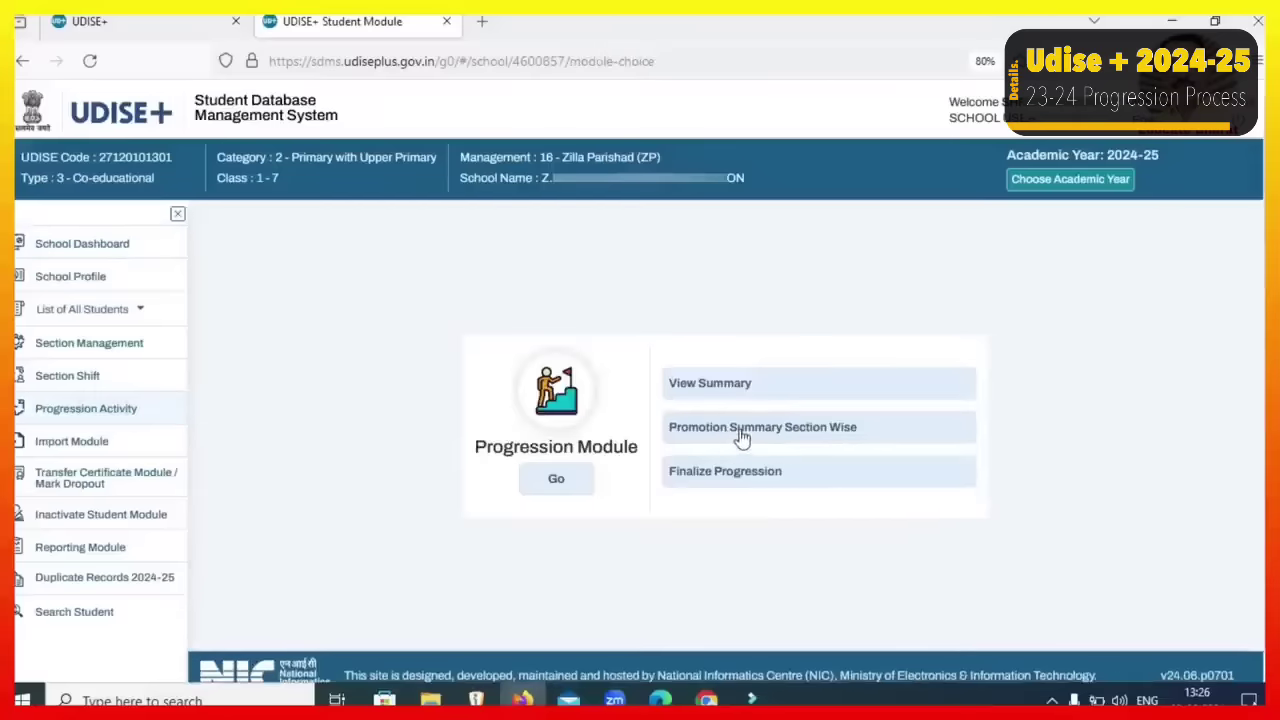
click(740, 428)
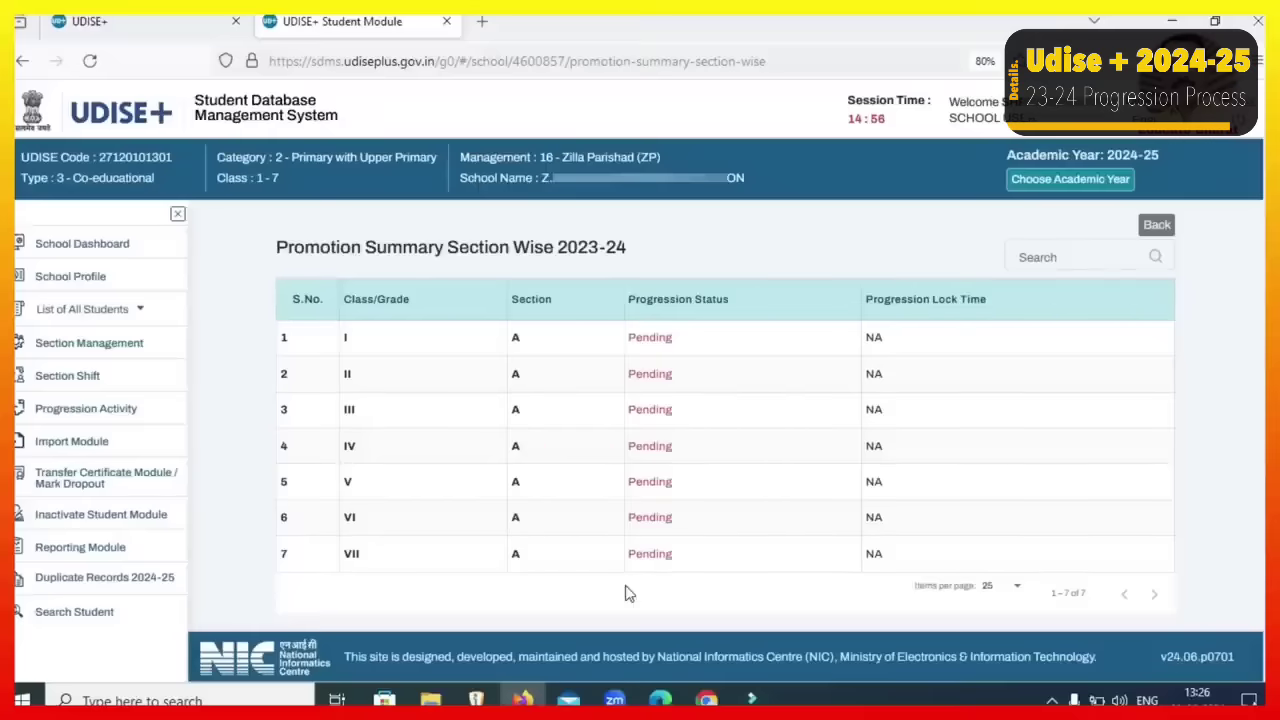
click(1155, 226)
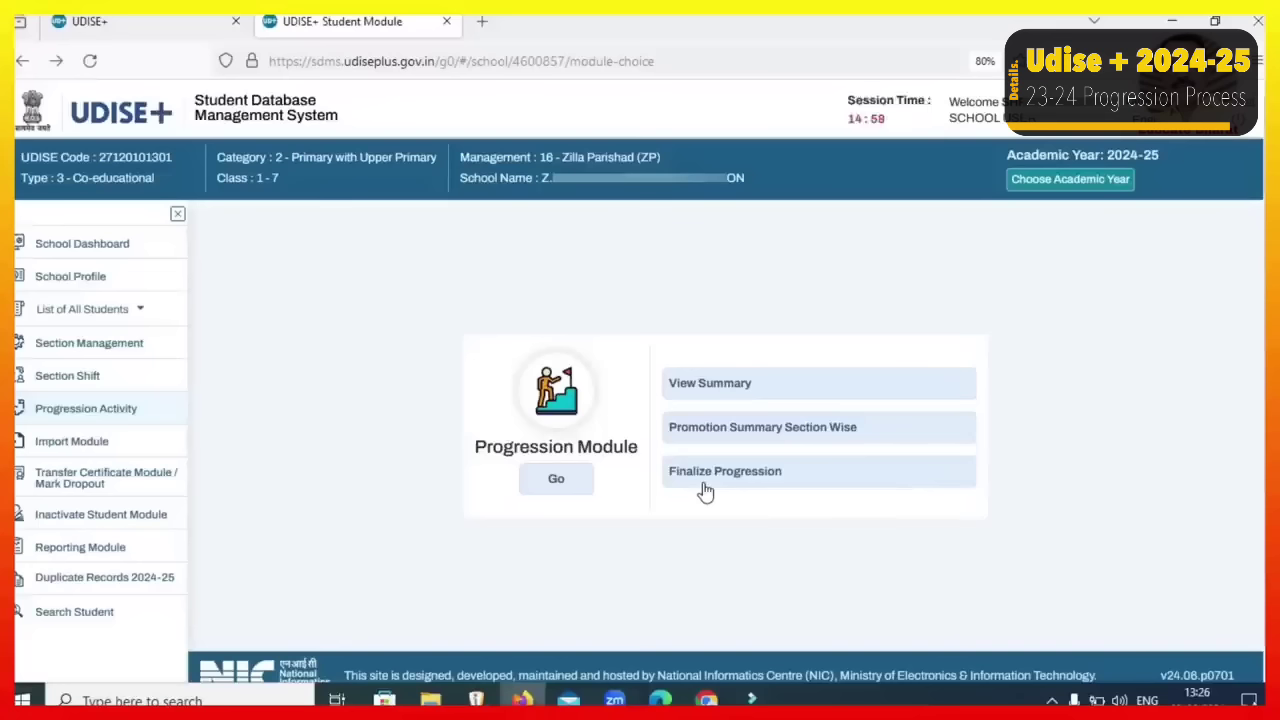
Load the promotion list for Class I, Section A
click(556, 481)
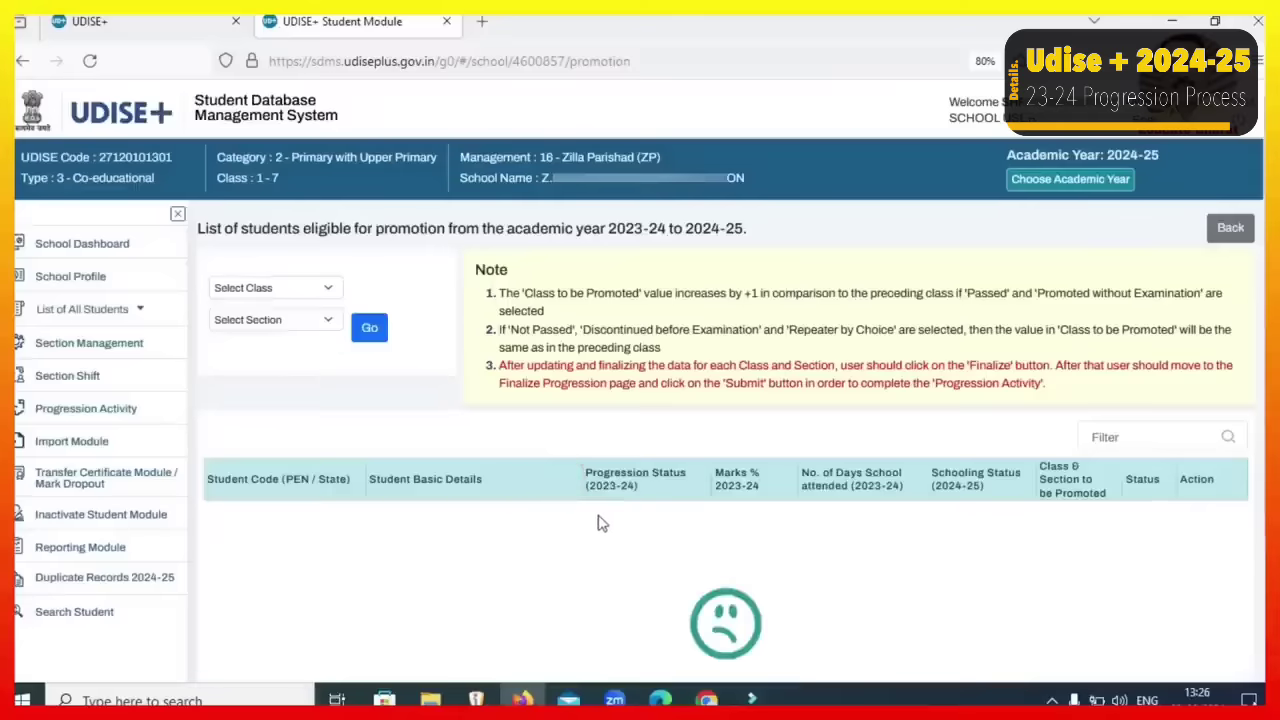
click(279, 288)
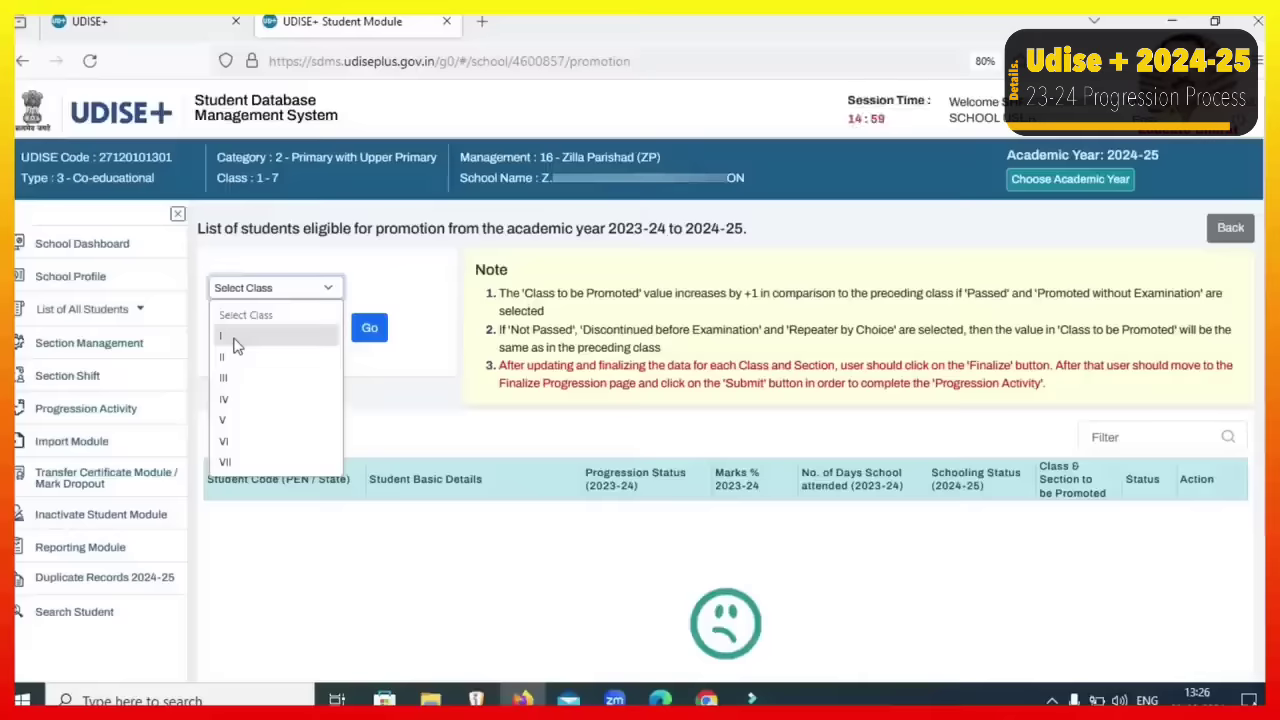
click(237, 345)
click(265, 289)
click(240, 340)
click(243, 319)
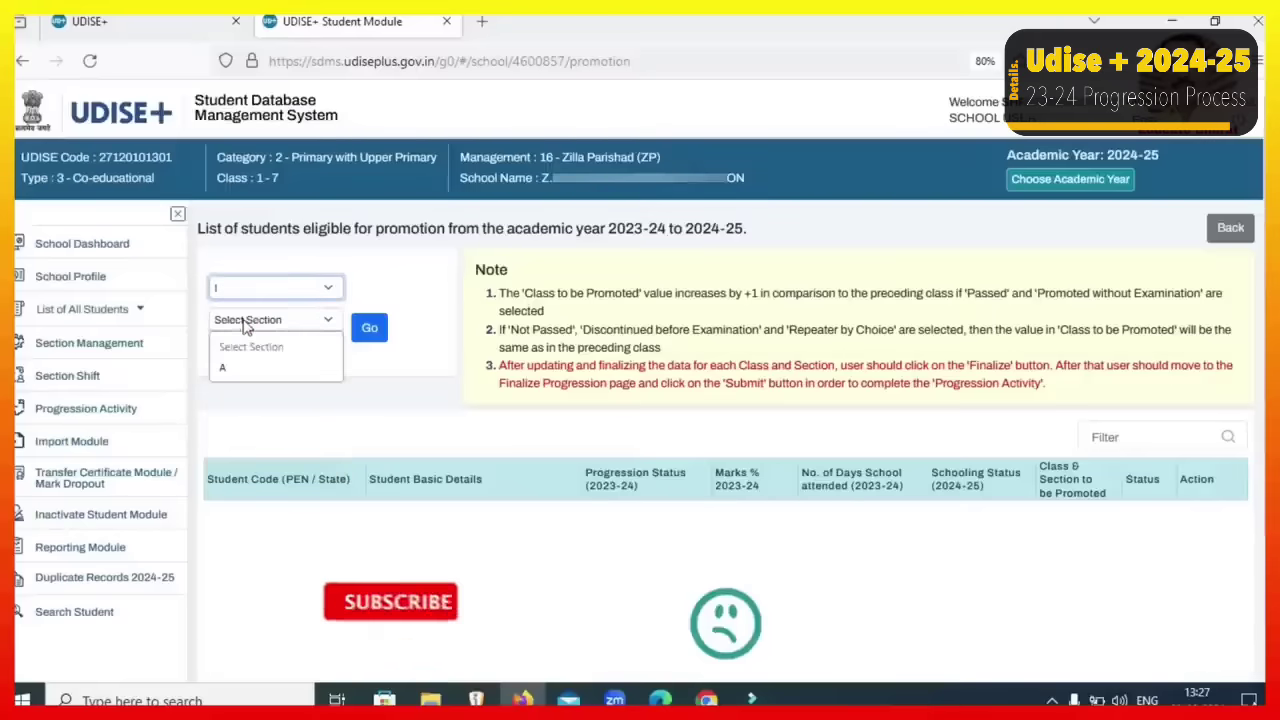
click(227, 366)
click(368, 330)
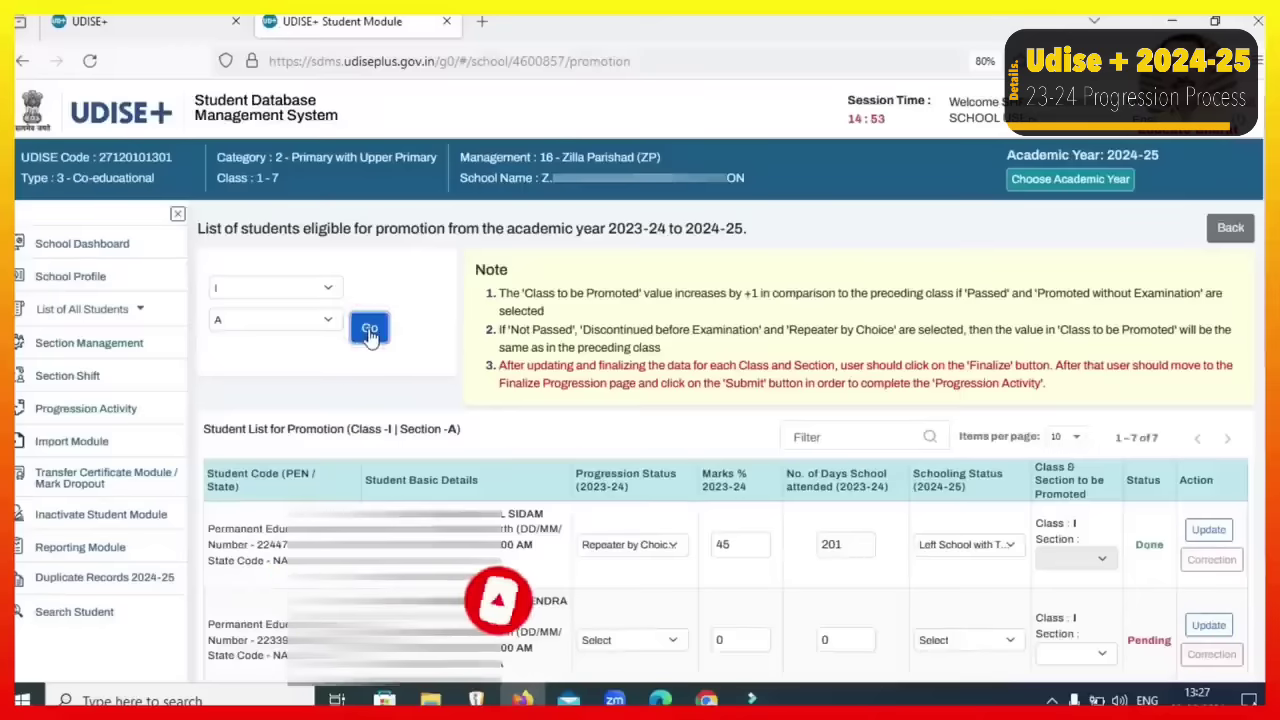
scroll(437, 487, down, 3)
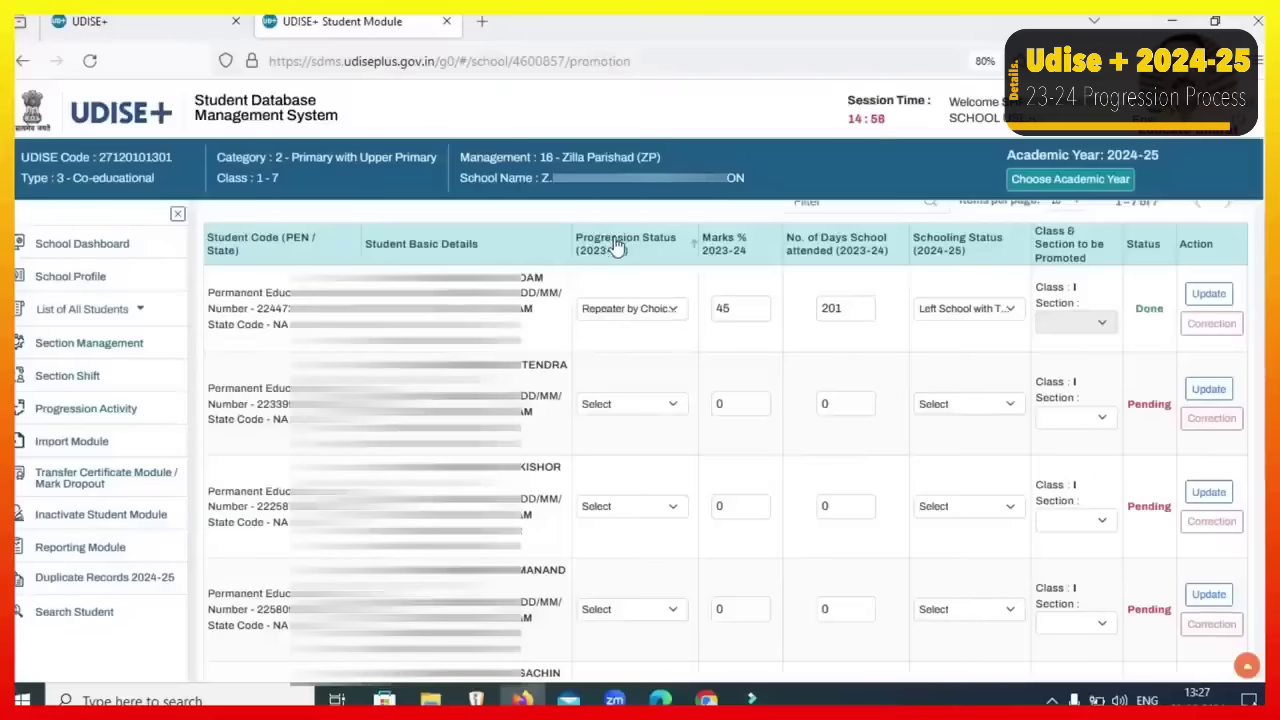
Set row 1's Progression Status to Promoted so the target class becomes II
click(665, 314)
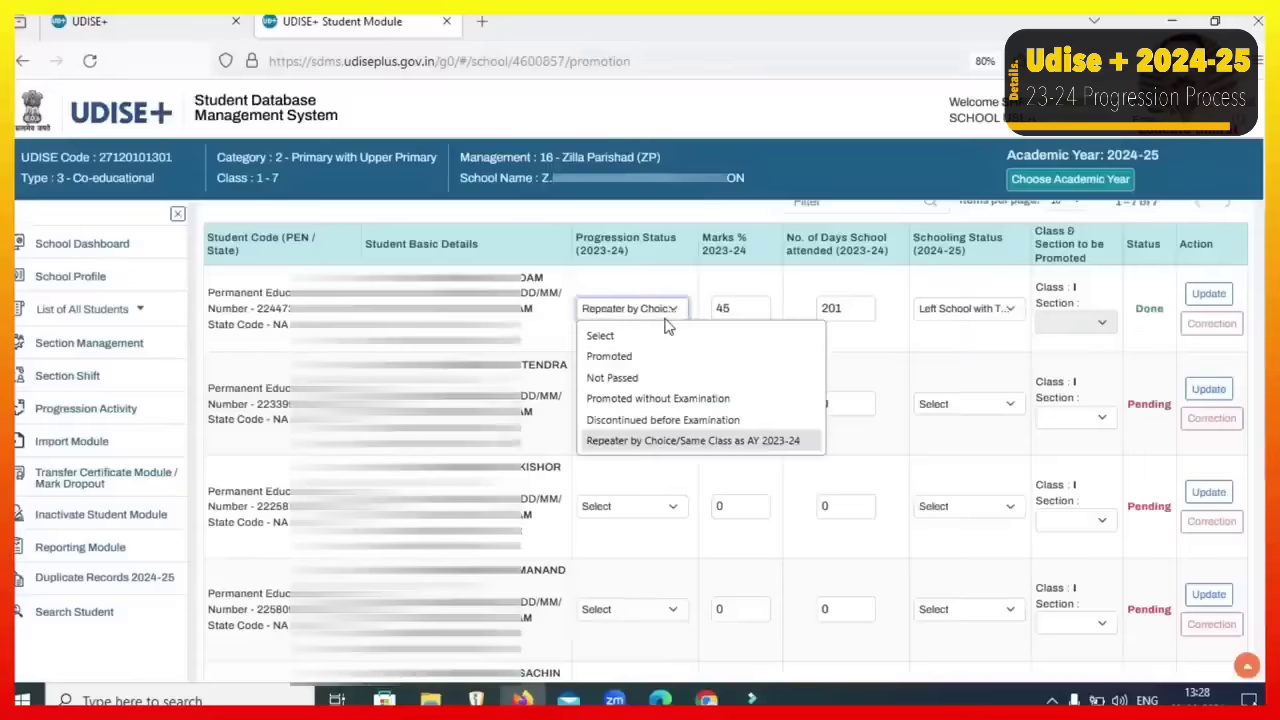
click(620, 360)
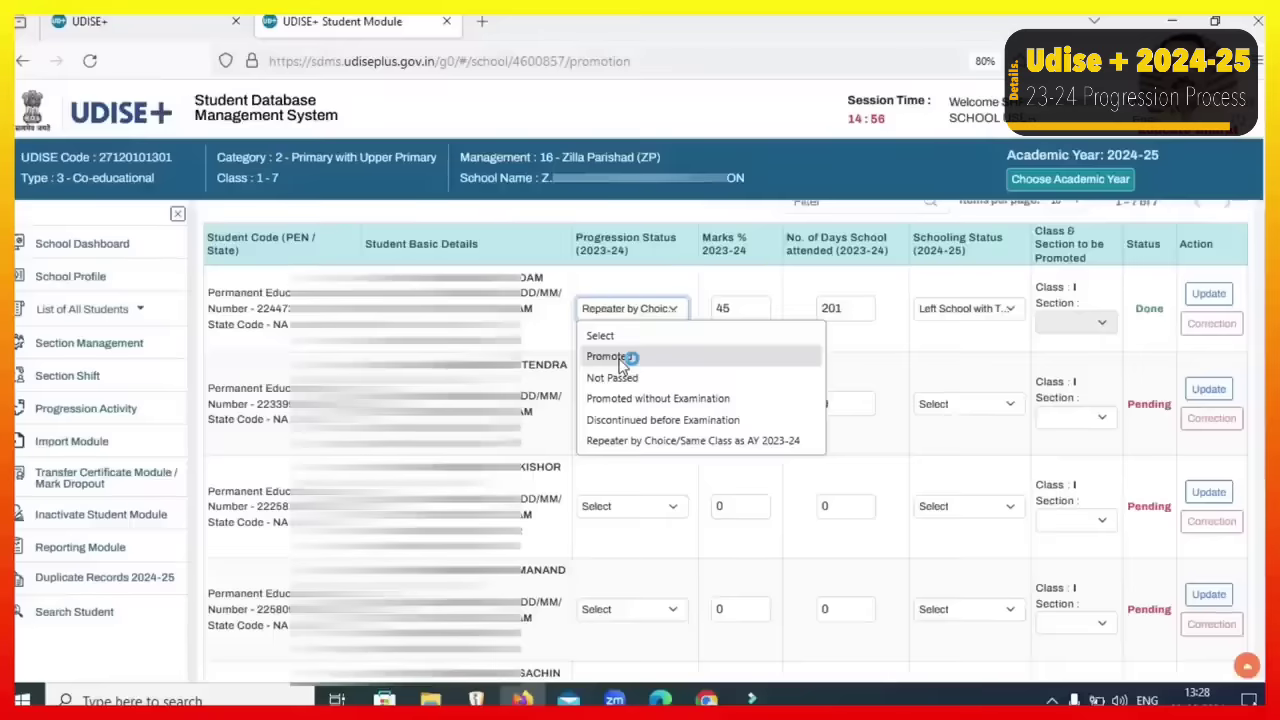
click(612, 380)
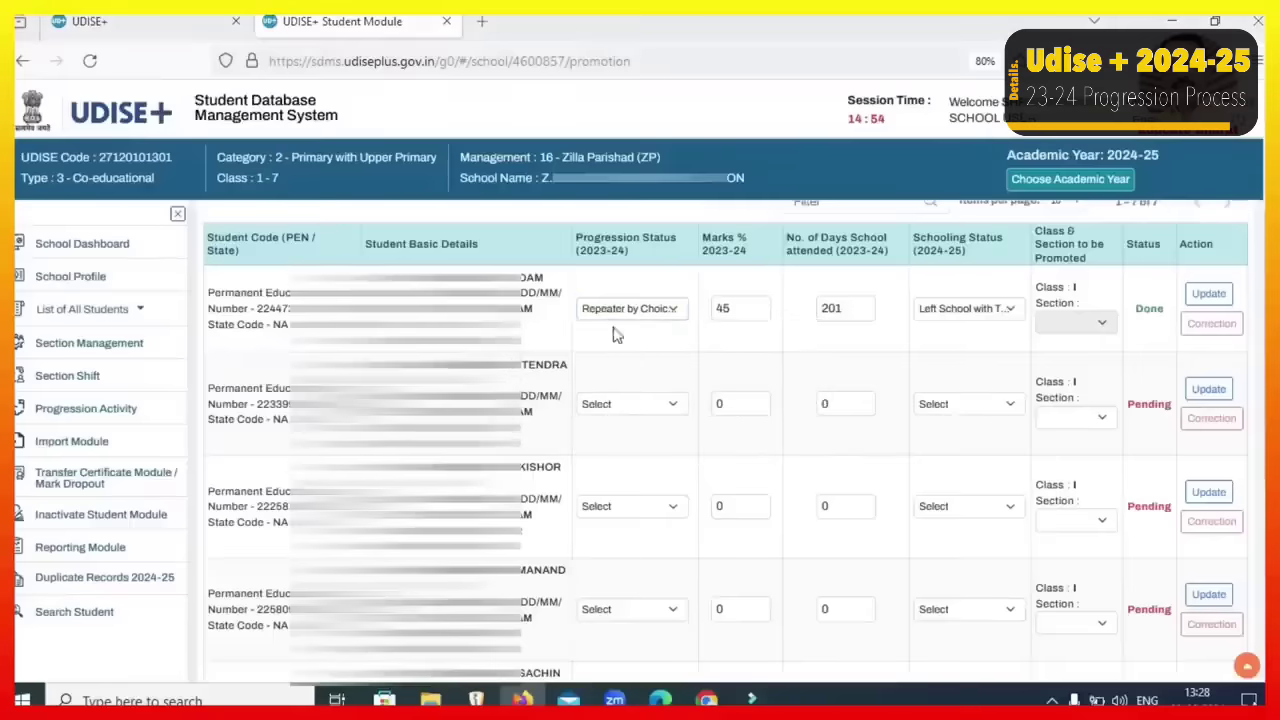
click(650, 318)
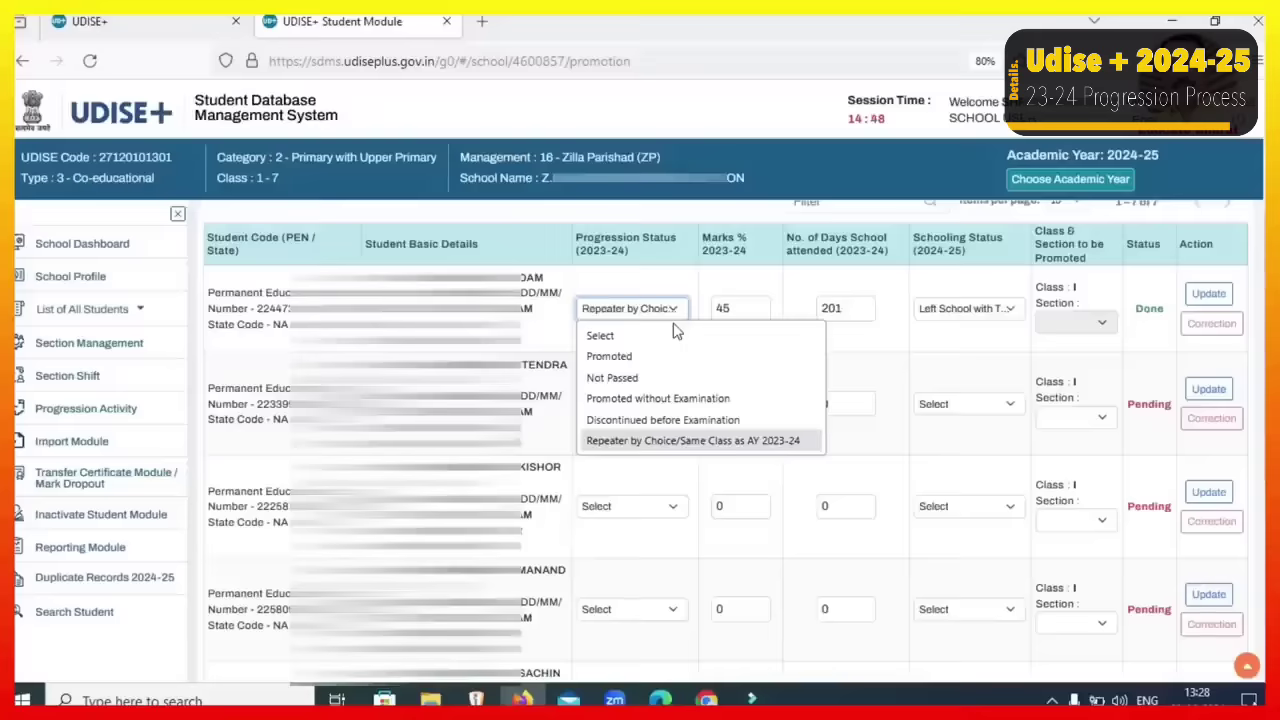
click(636, 357)
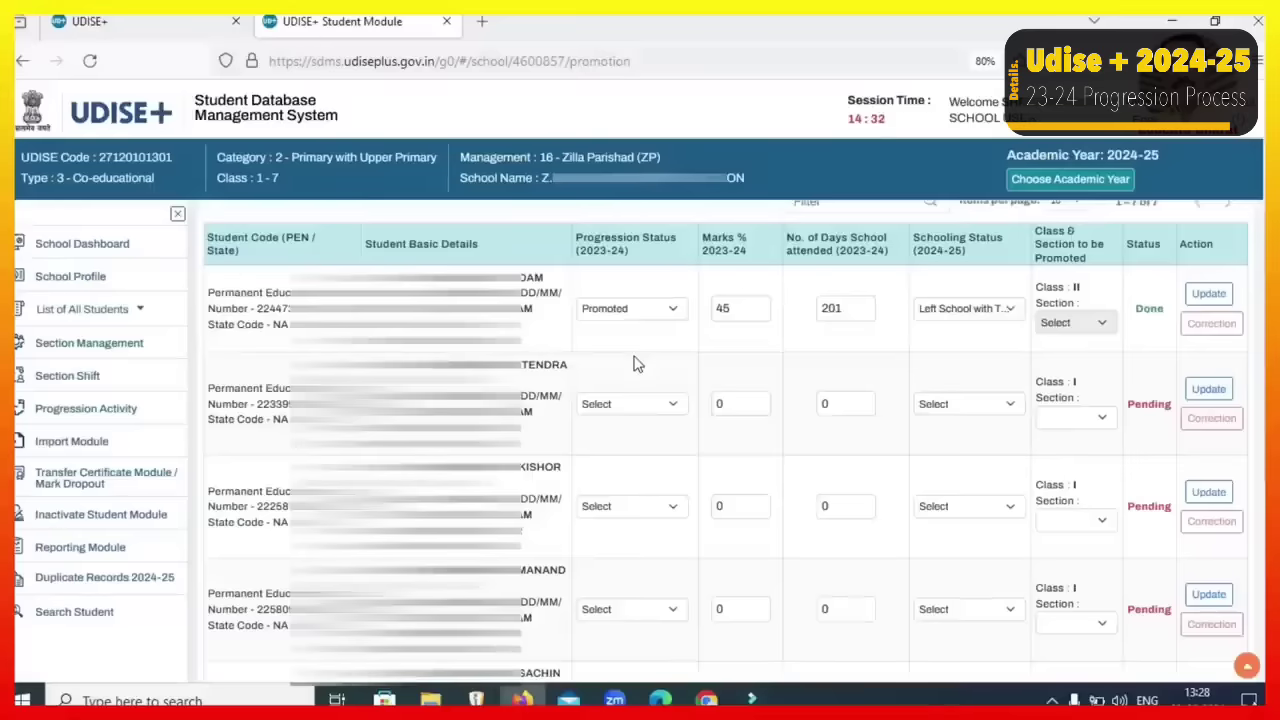
double_click(737, 308)
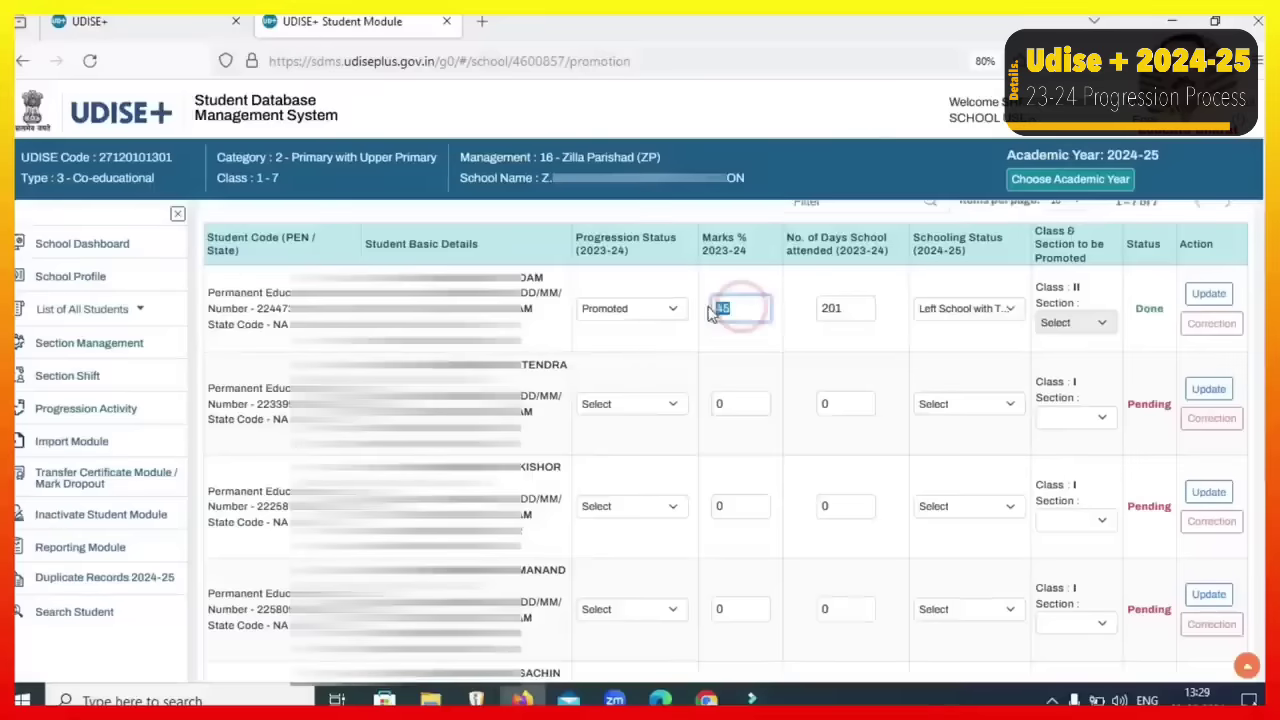
Enter 78% marks and 201 days attended for the first student
key(BackSpace)
text(78)
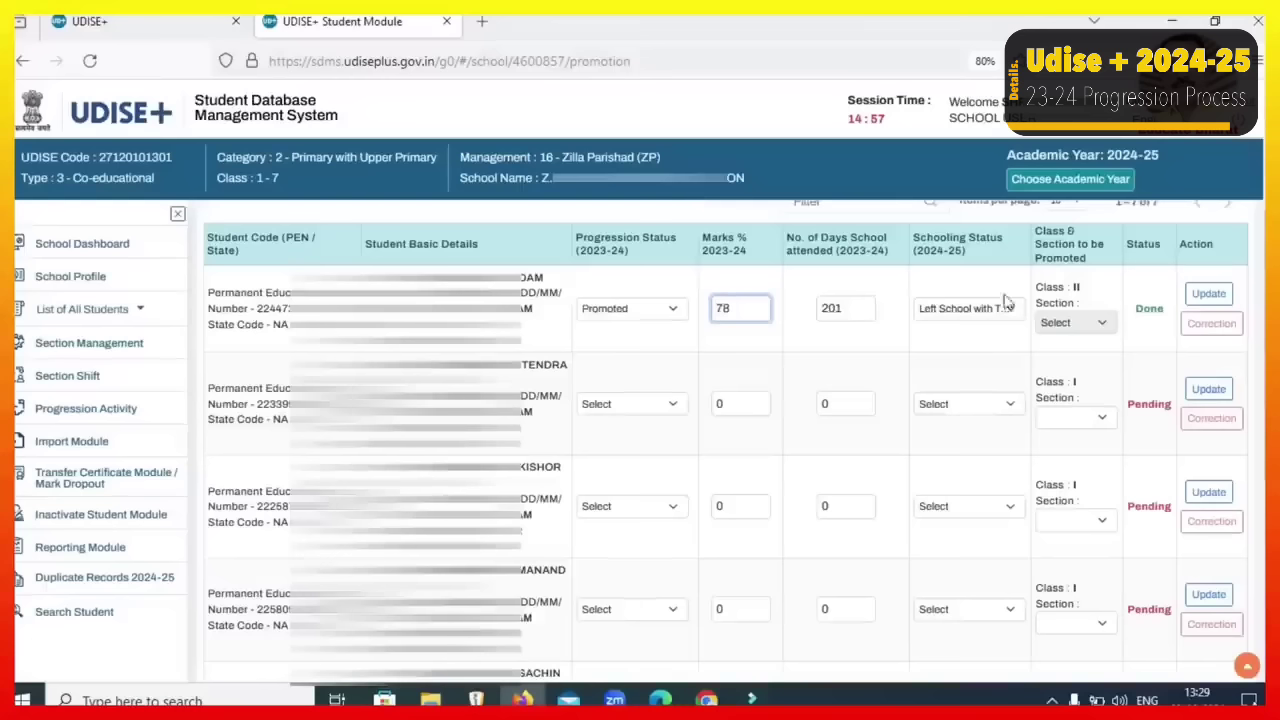
click(849, 312)
drag(849, 312, 820, 310)
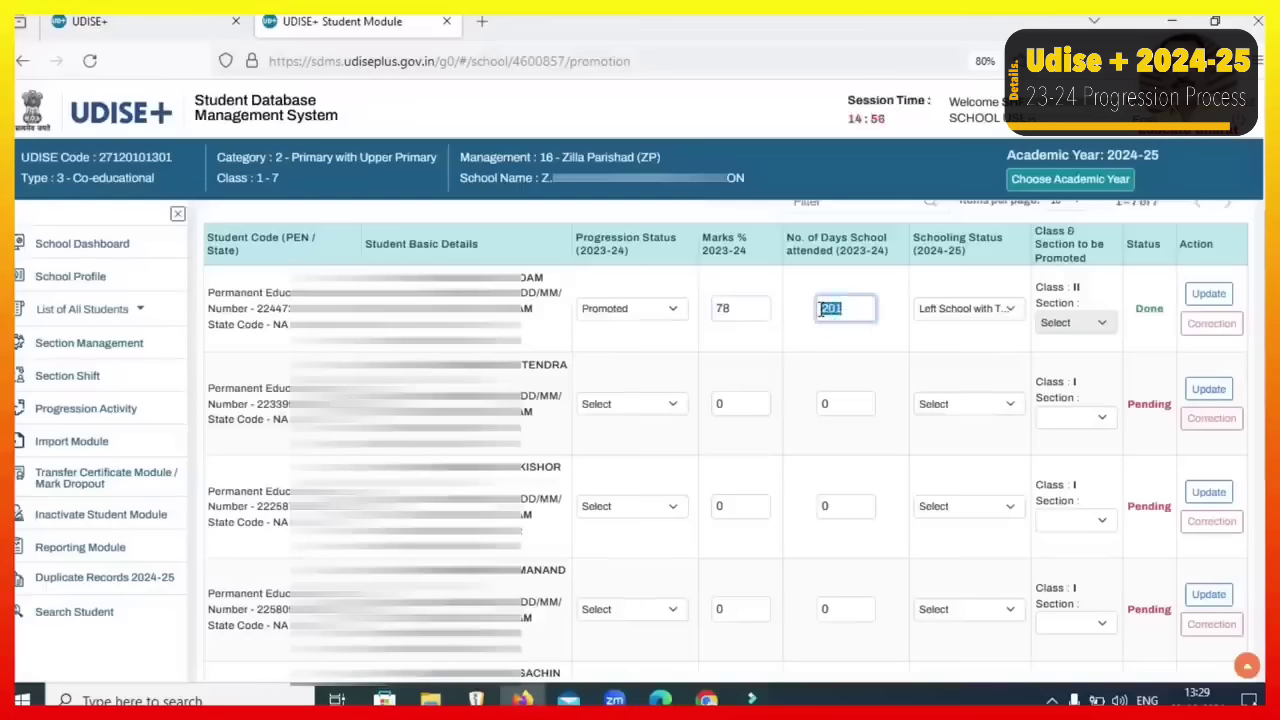
text(201)
Set Studying in Same School with section A and save the first student's record
click(968, 308)
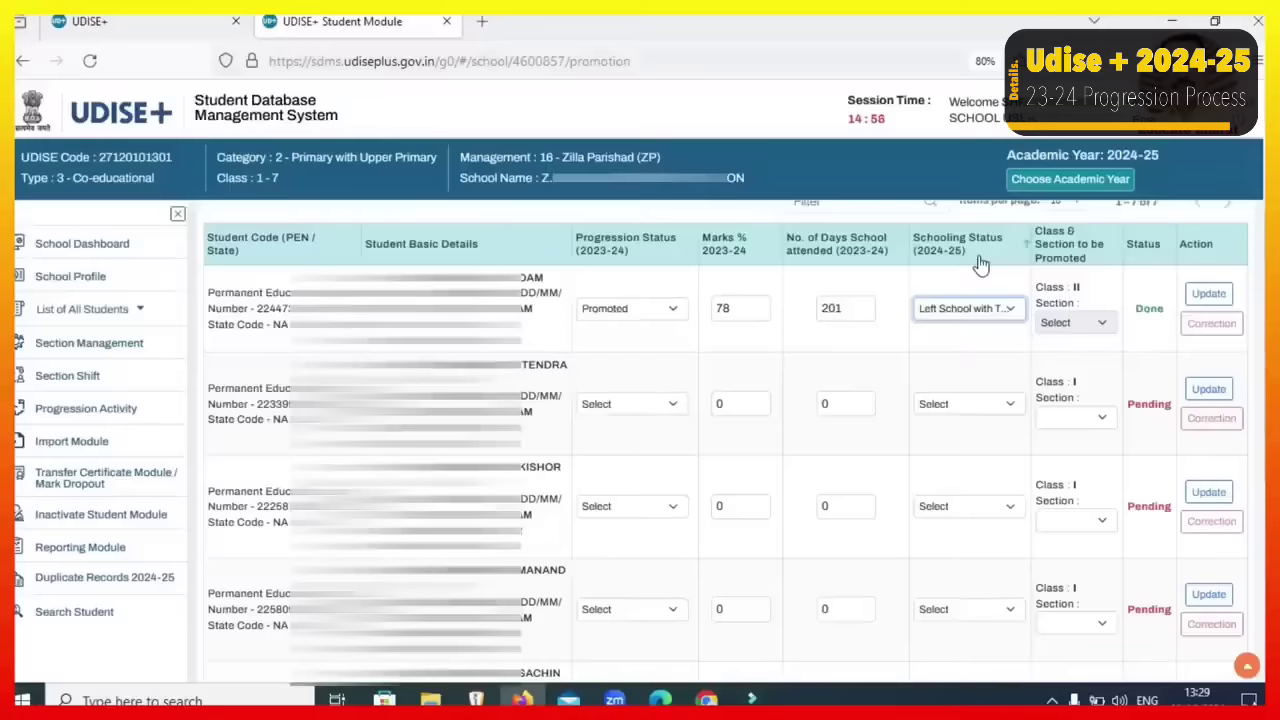
click(978, 312)
click(978, 312)
click(978, 312)
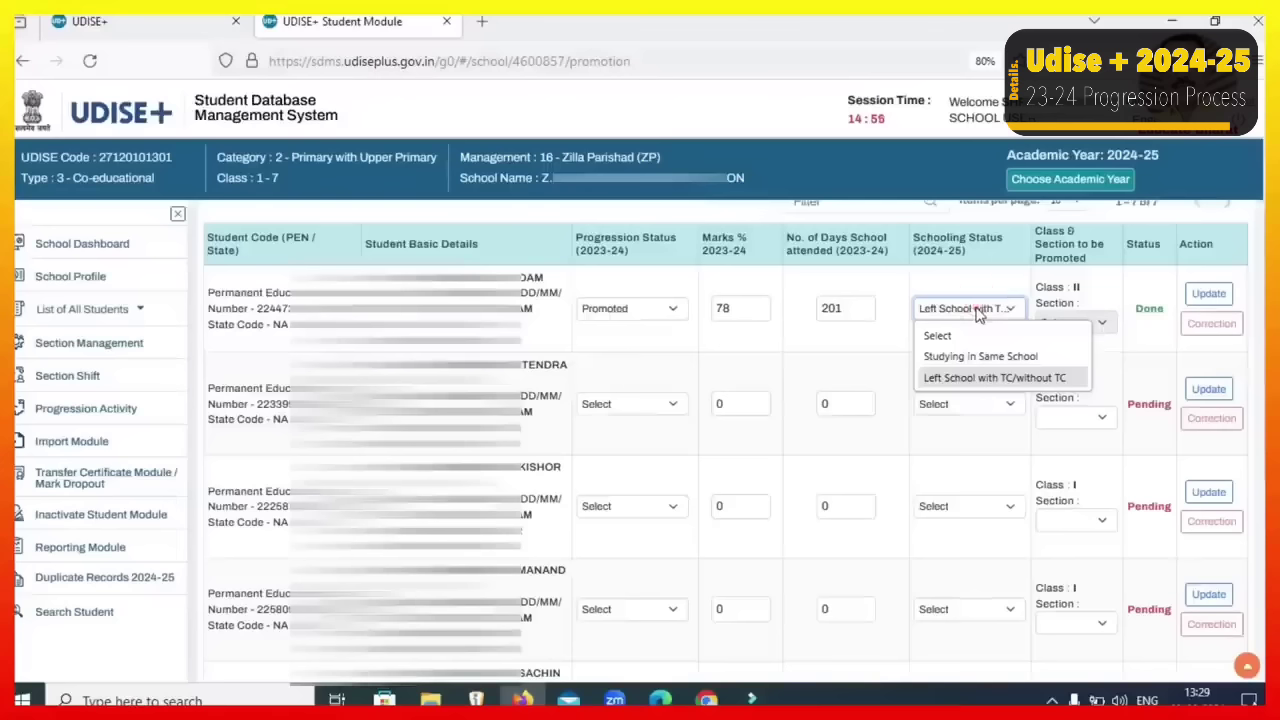
click(963, 357)
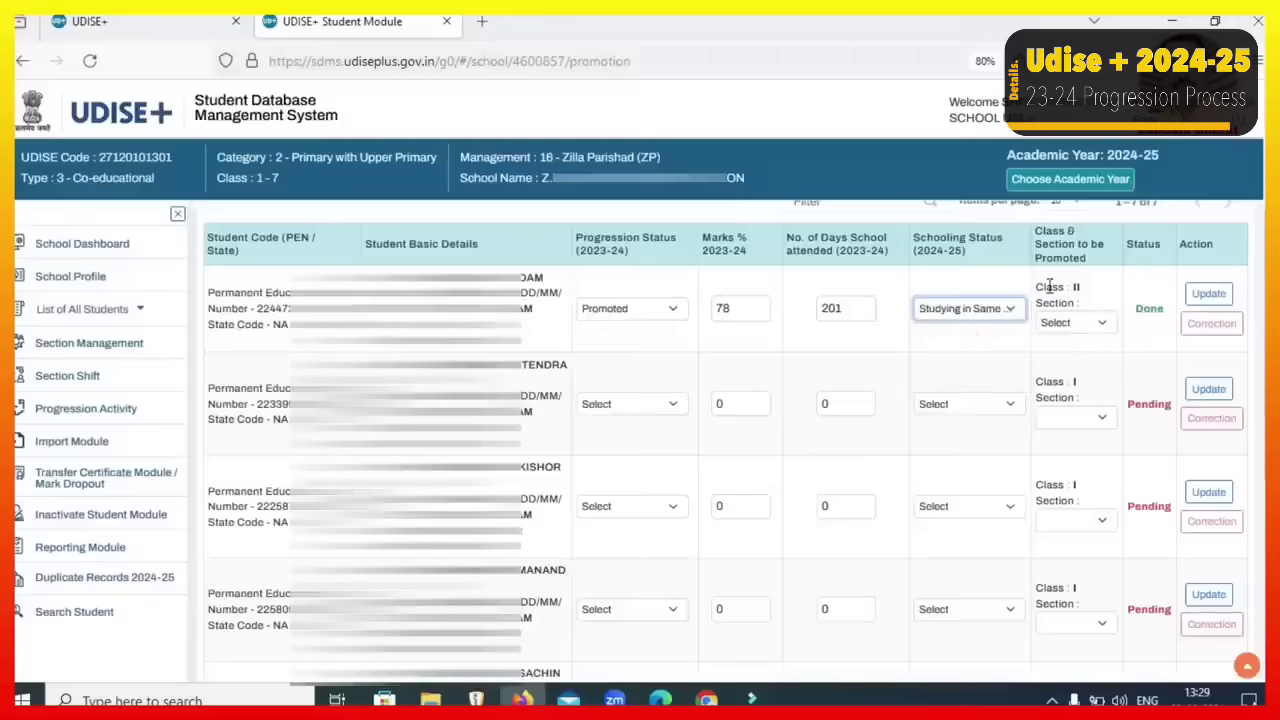
click(1084, 327)
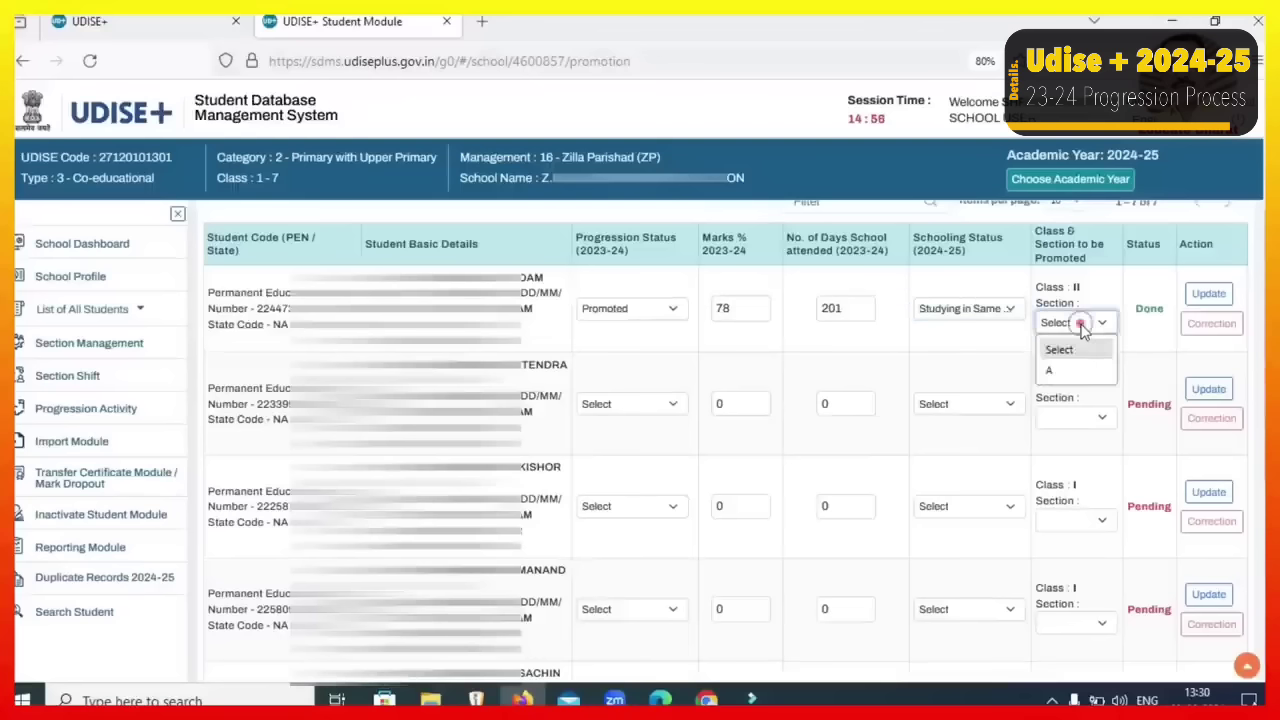
click(1065, 372)
click(1208, 294)
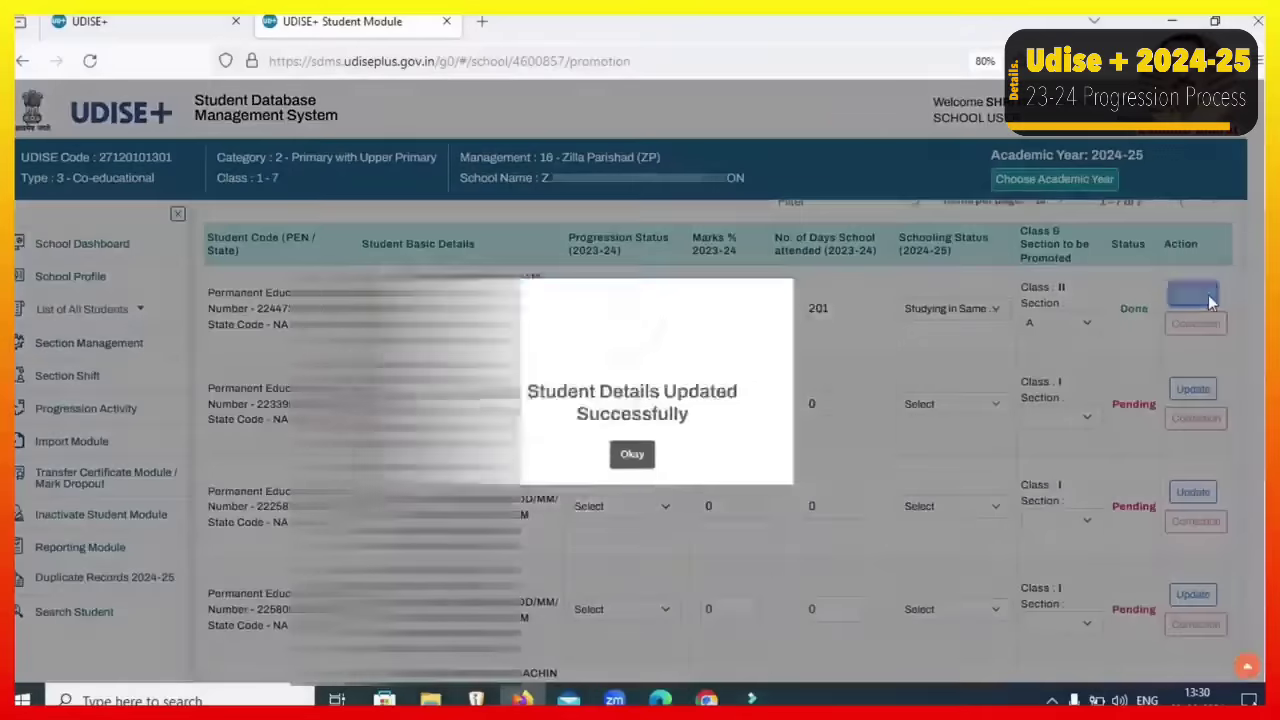
click(643, 478)
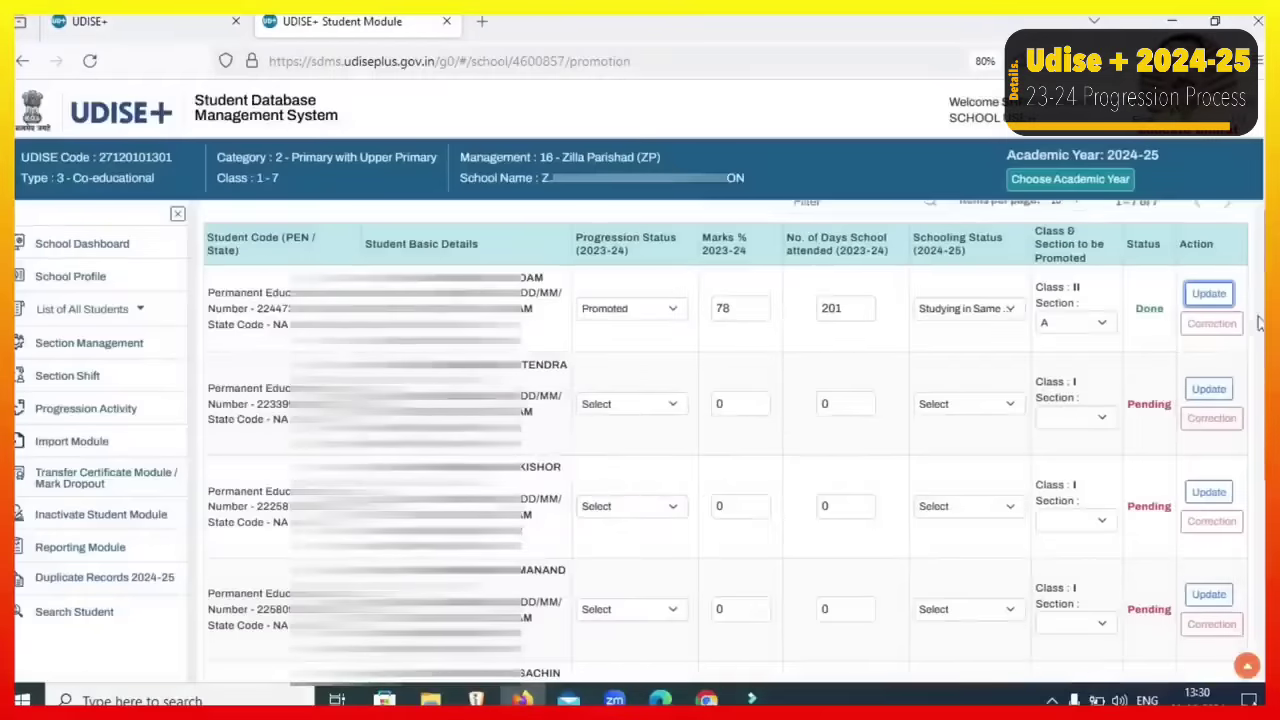
click(1215, 296)
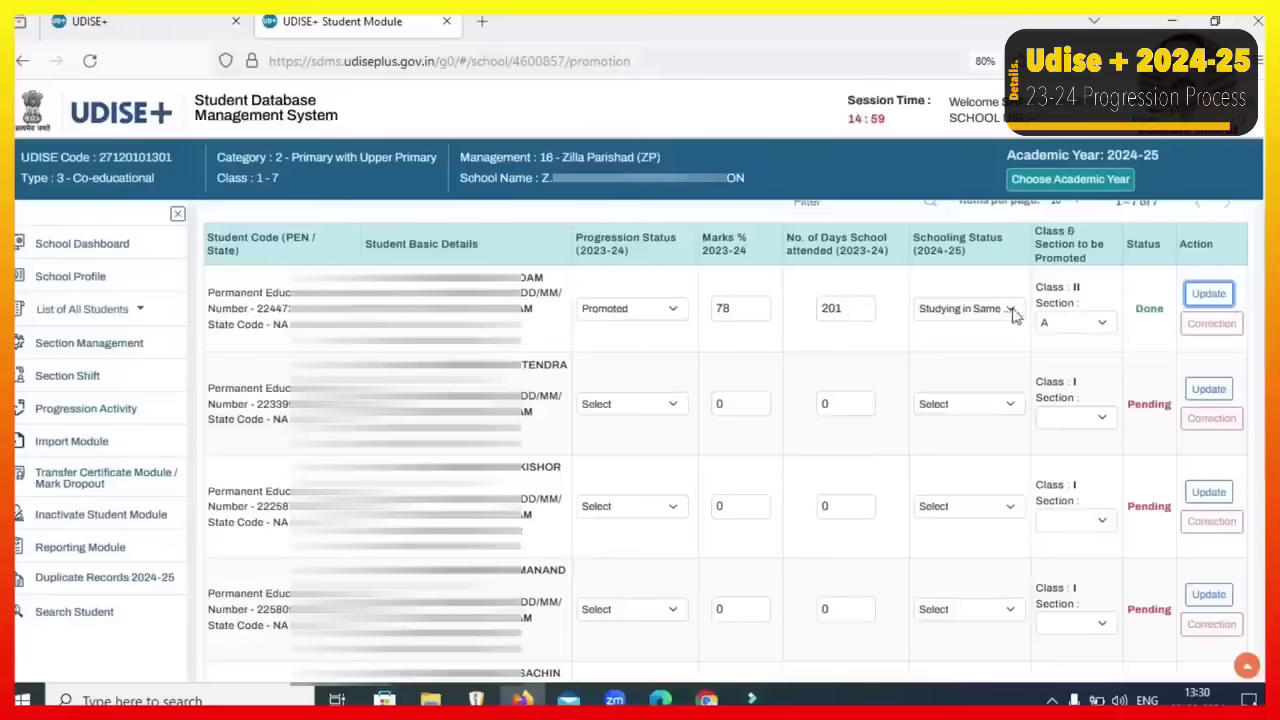
Switch row 1's schooling status to Left School with TC/without TC and update
click(1012, 312)
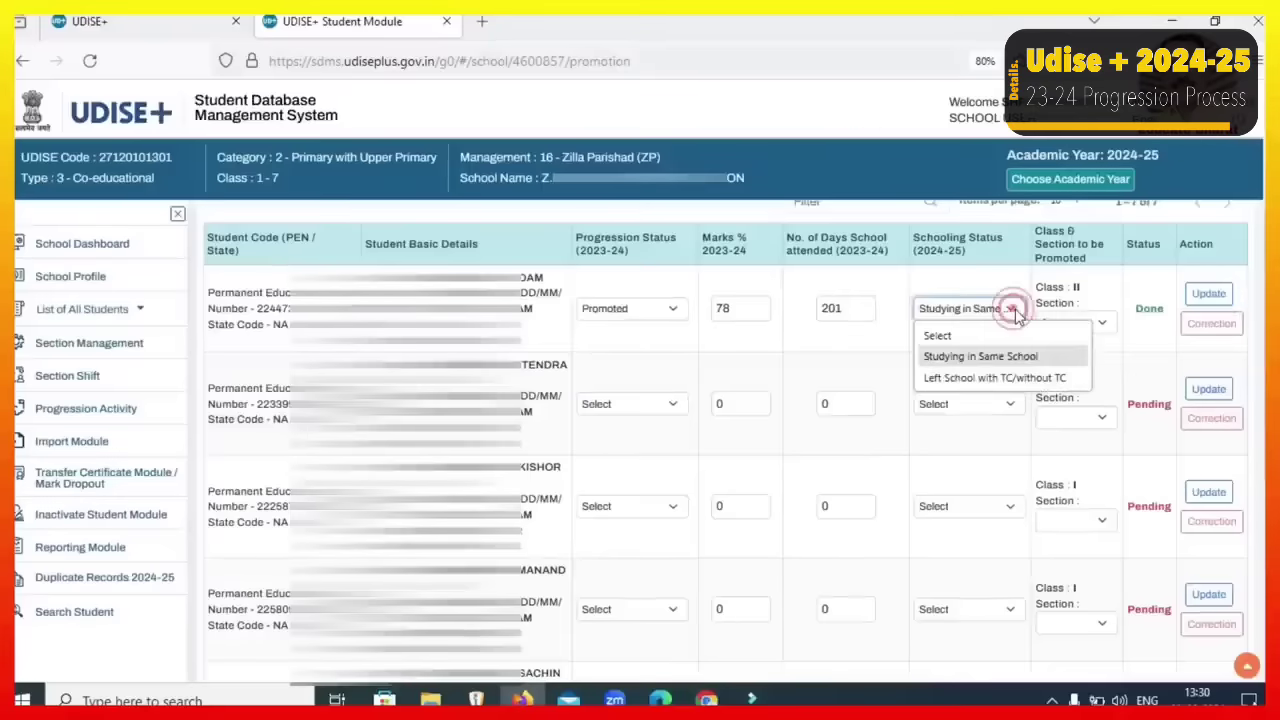
click(983, 379)
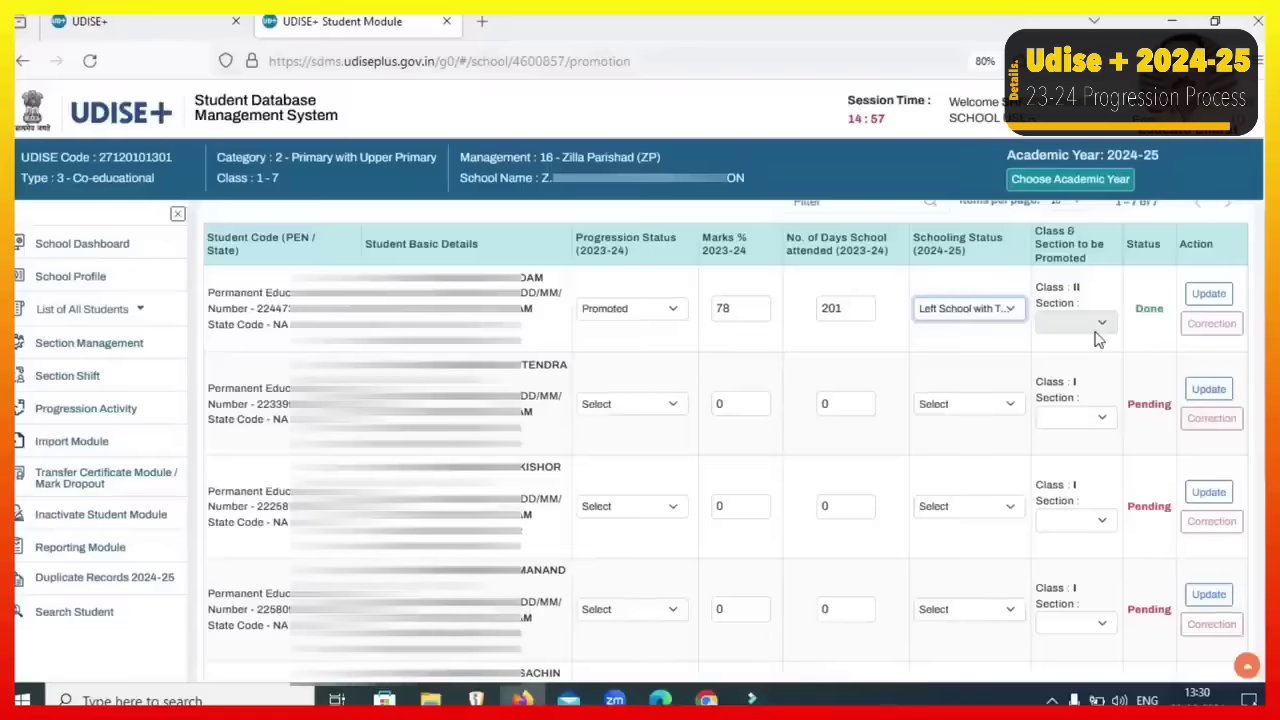
click(1210, 294)
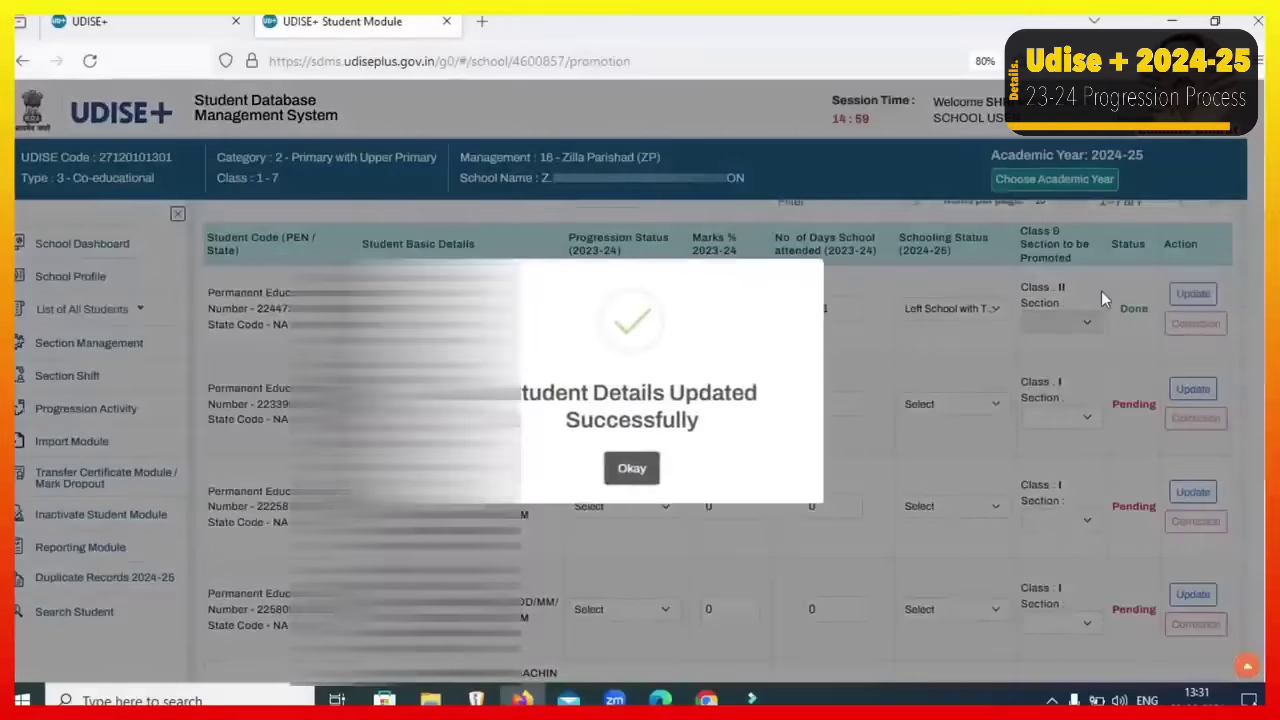
click(632, 470)
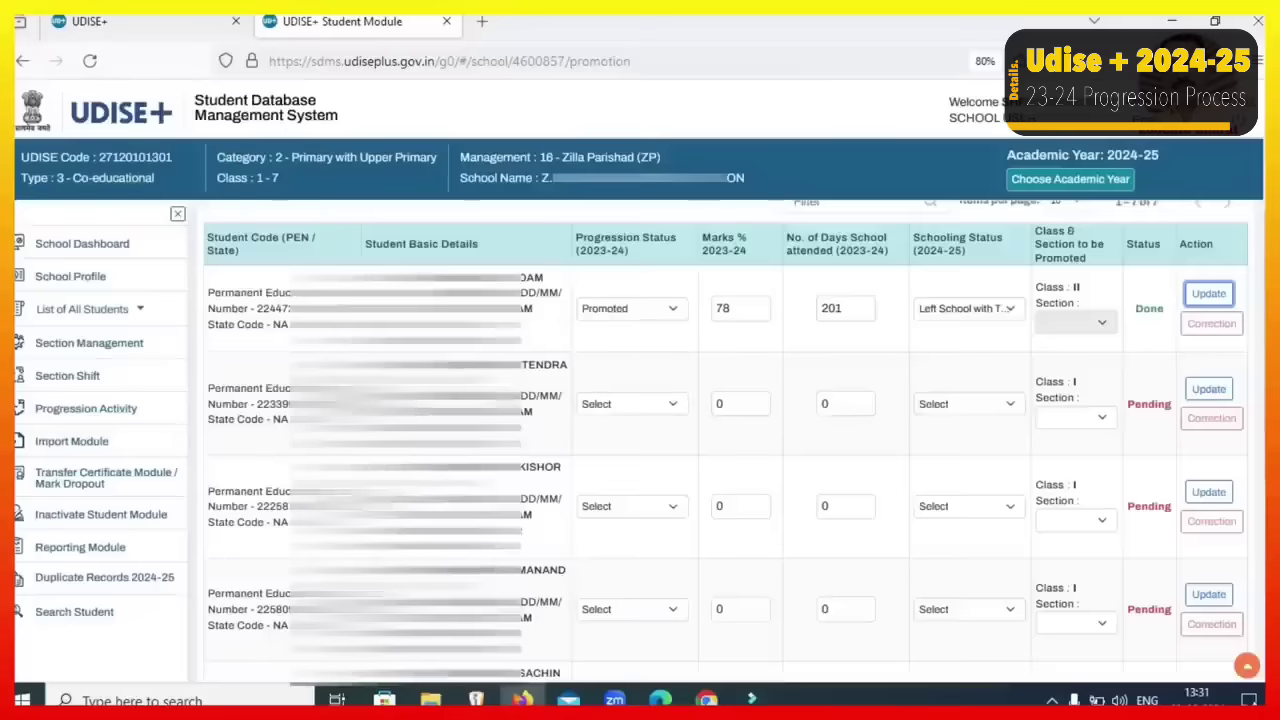
Mark the second student Not Passed with 31% marks and 125 days attended
click(672, 410)
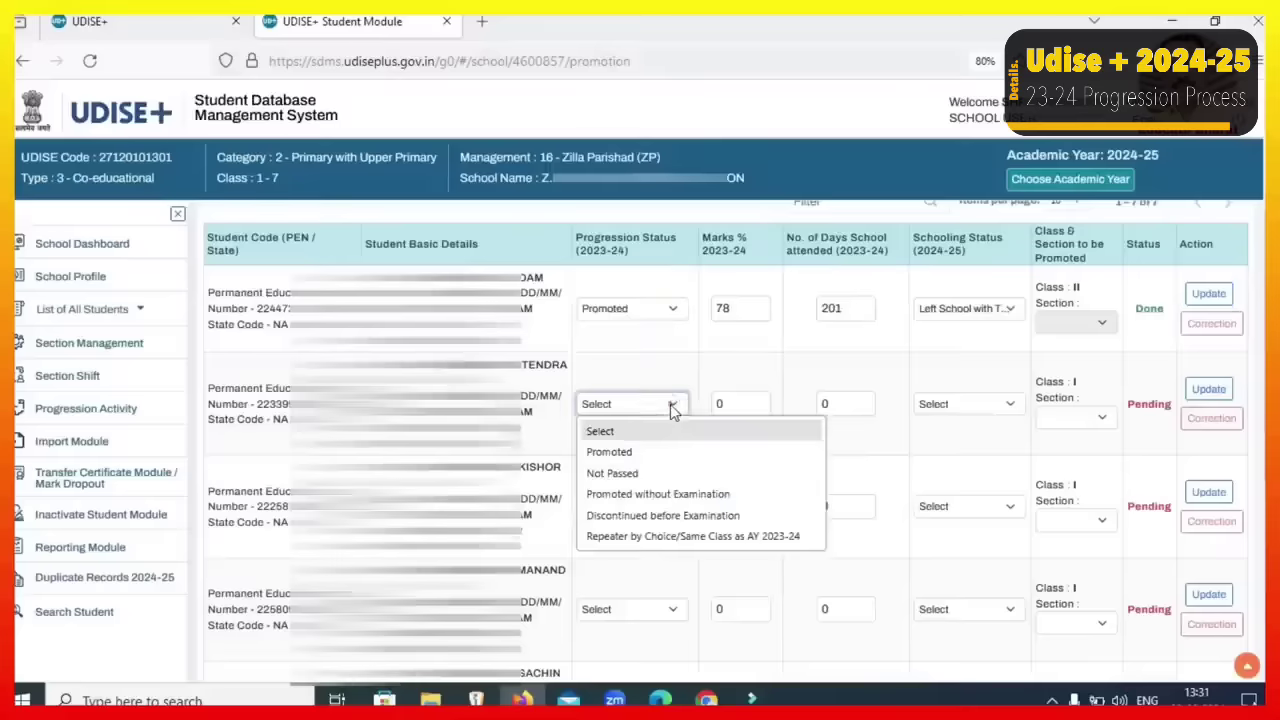
click(635, 477)
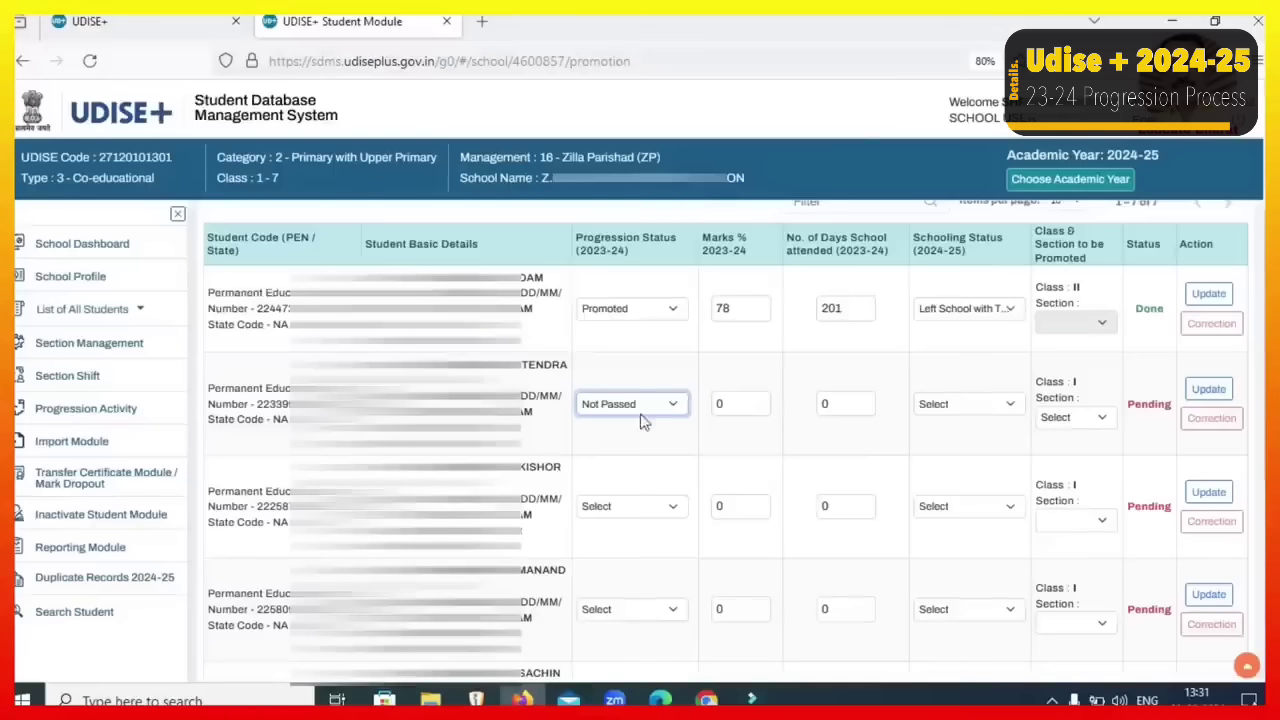
click(736, 403)
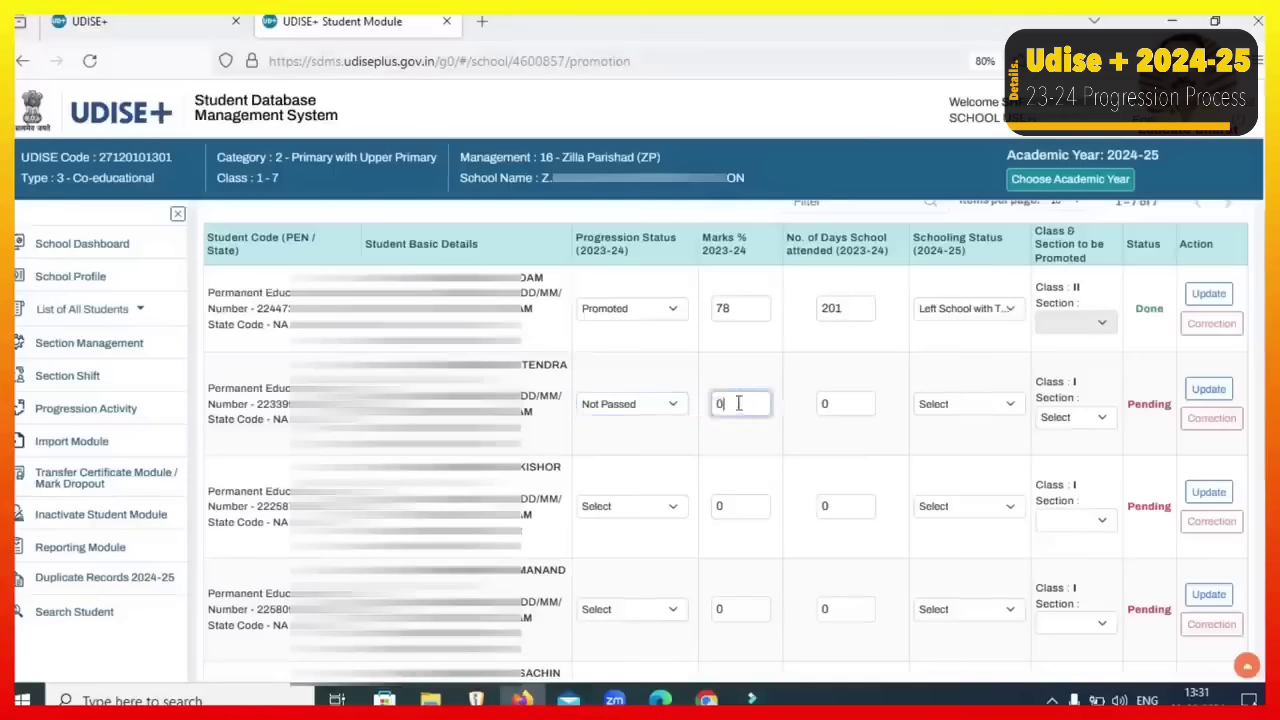
double_click(736, 403)
text(31)
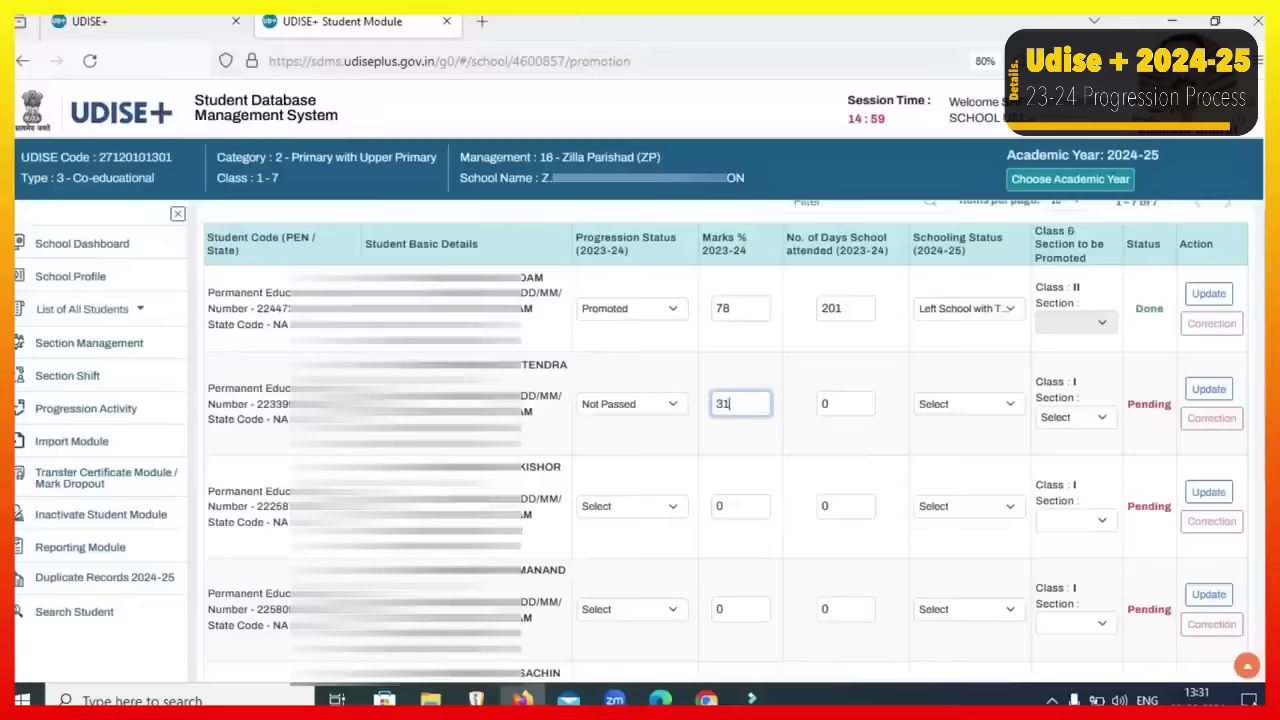
click(846, 398)
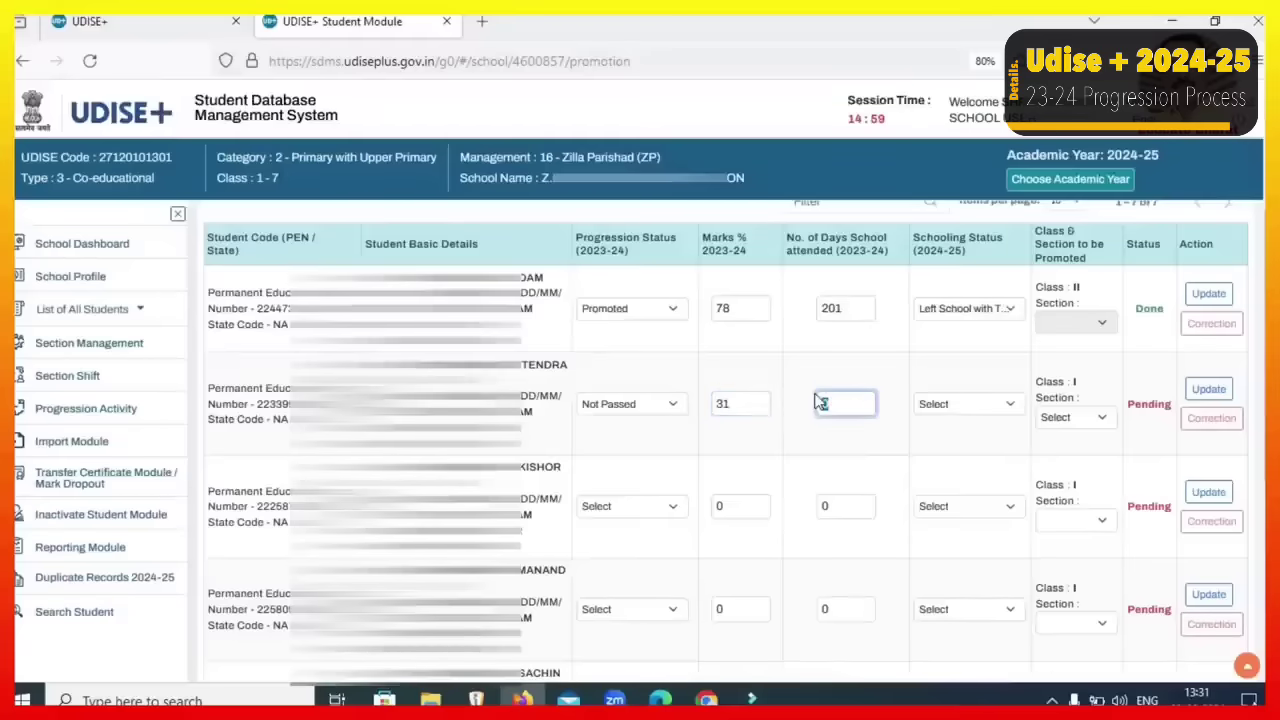
text(125)
Set the second student's schooling status and assign section A
click(960, 404)
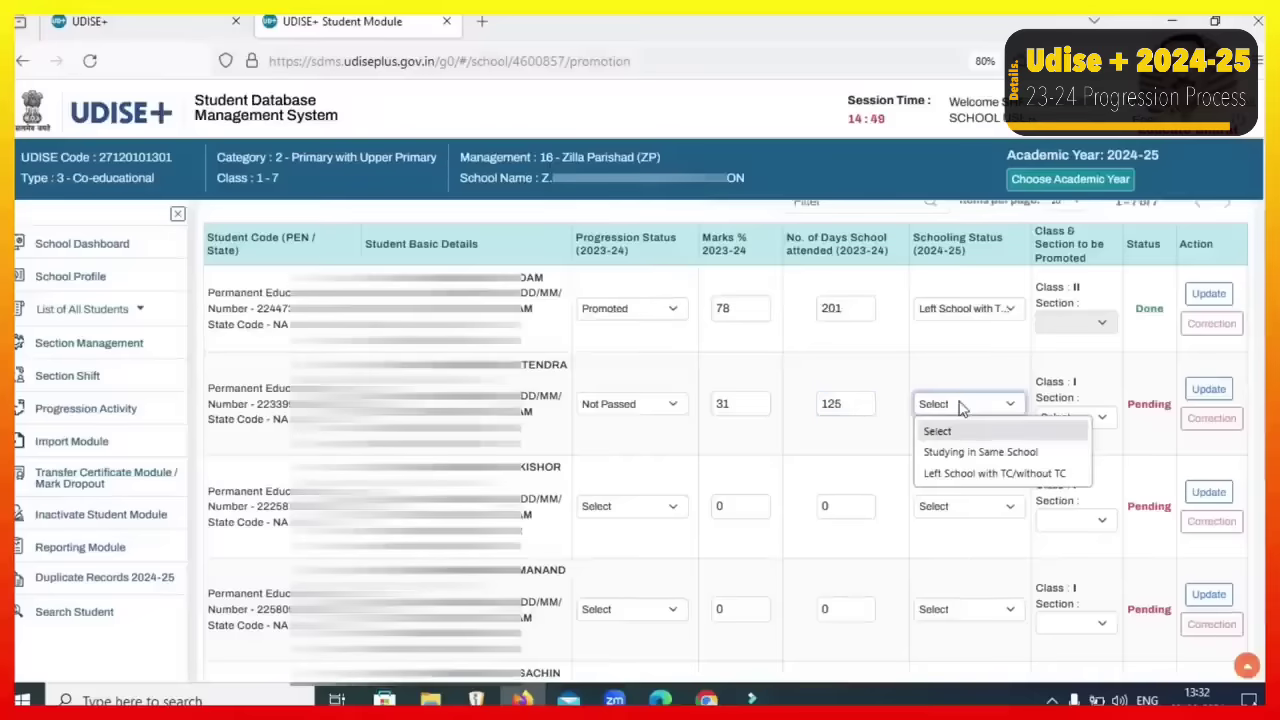
click(962, 452)
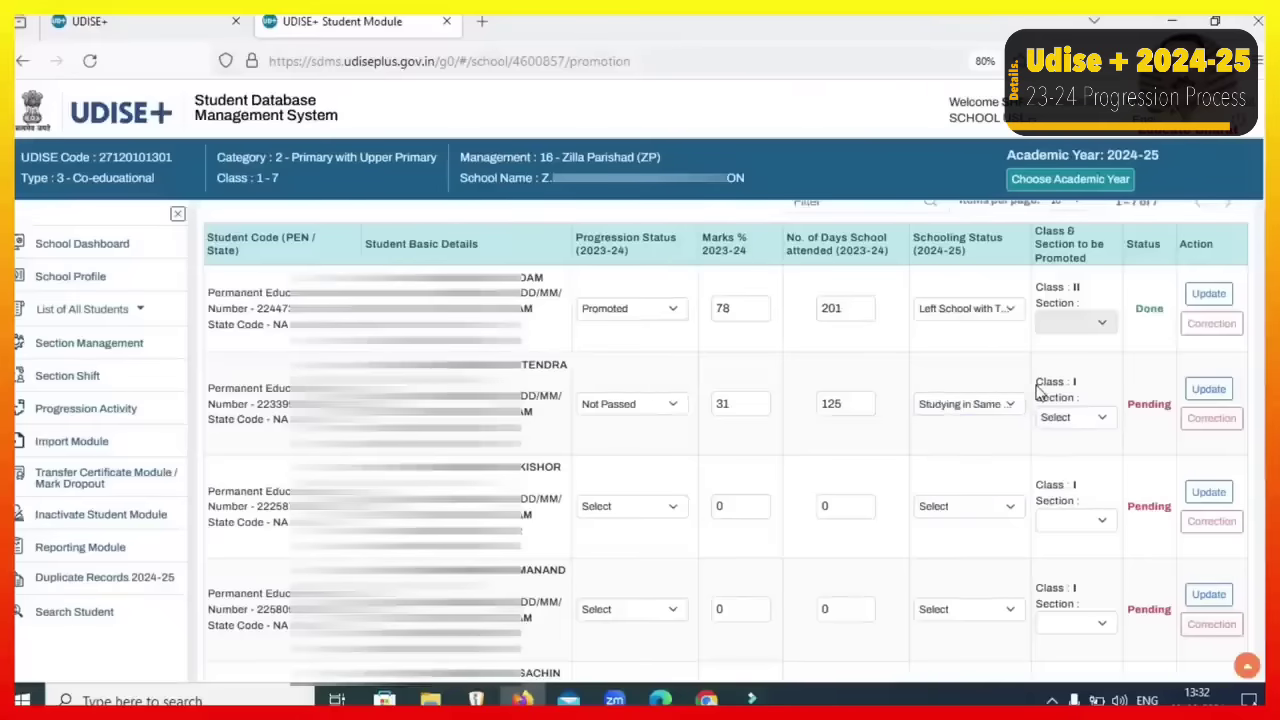
double_click(1072, 381)
click(1068, 417)
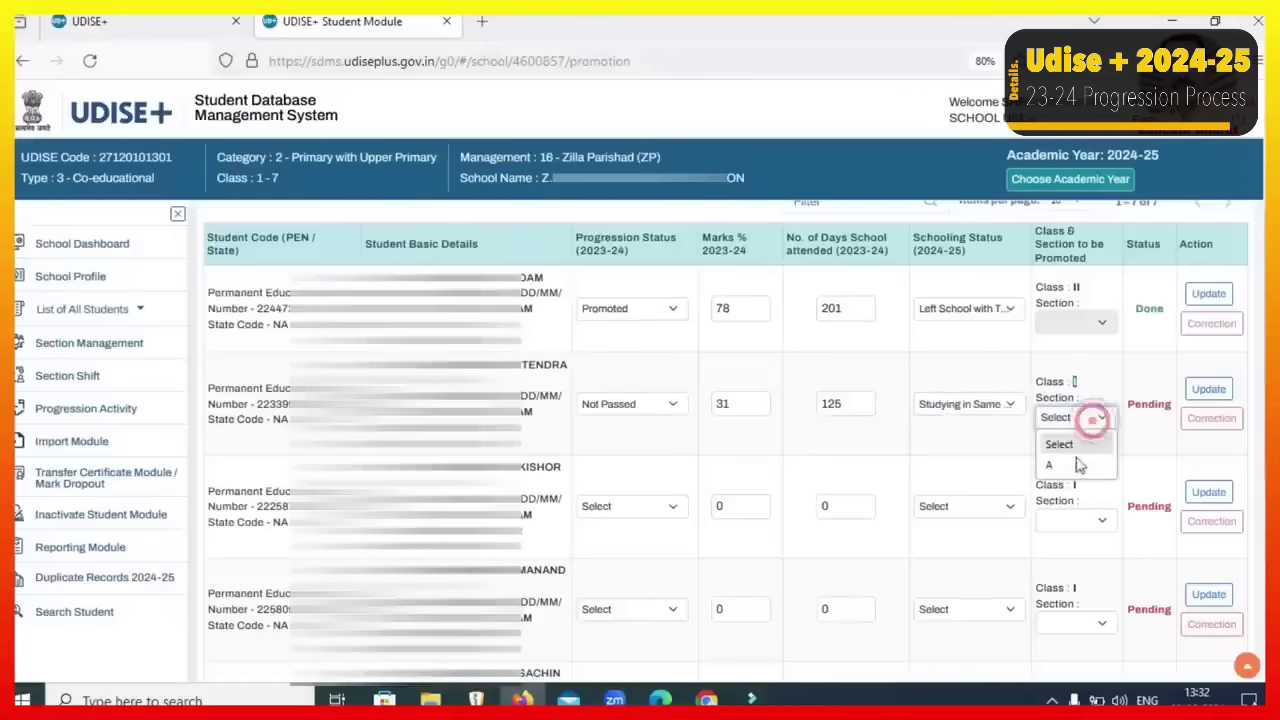
click(1067, 463)
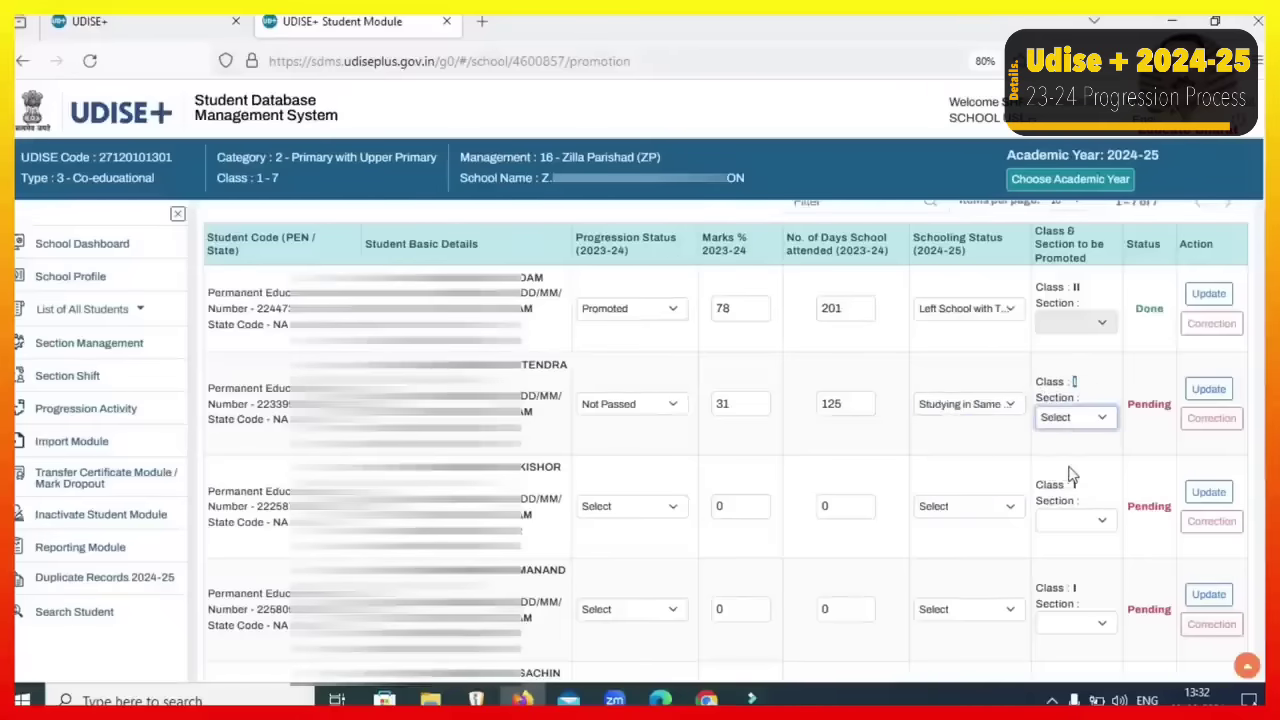
click(980, 410)
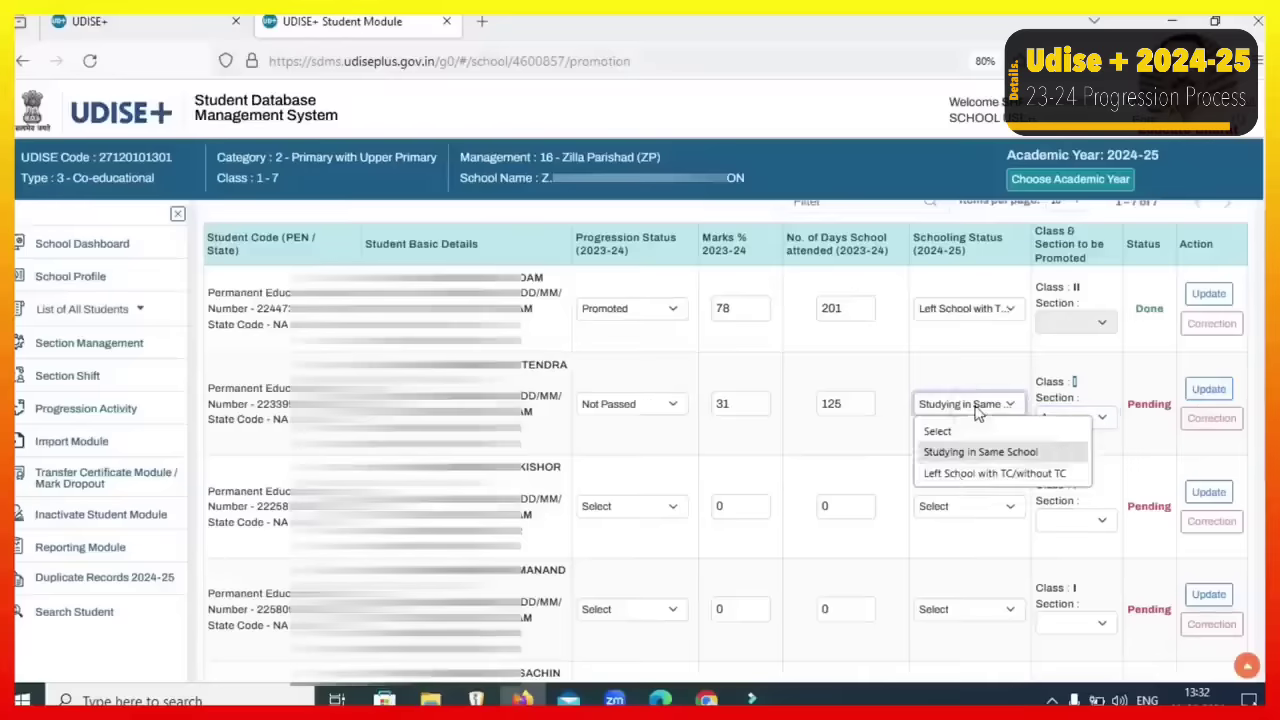
click(957, 476)
click(1040, 392)
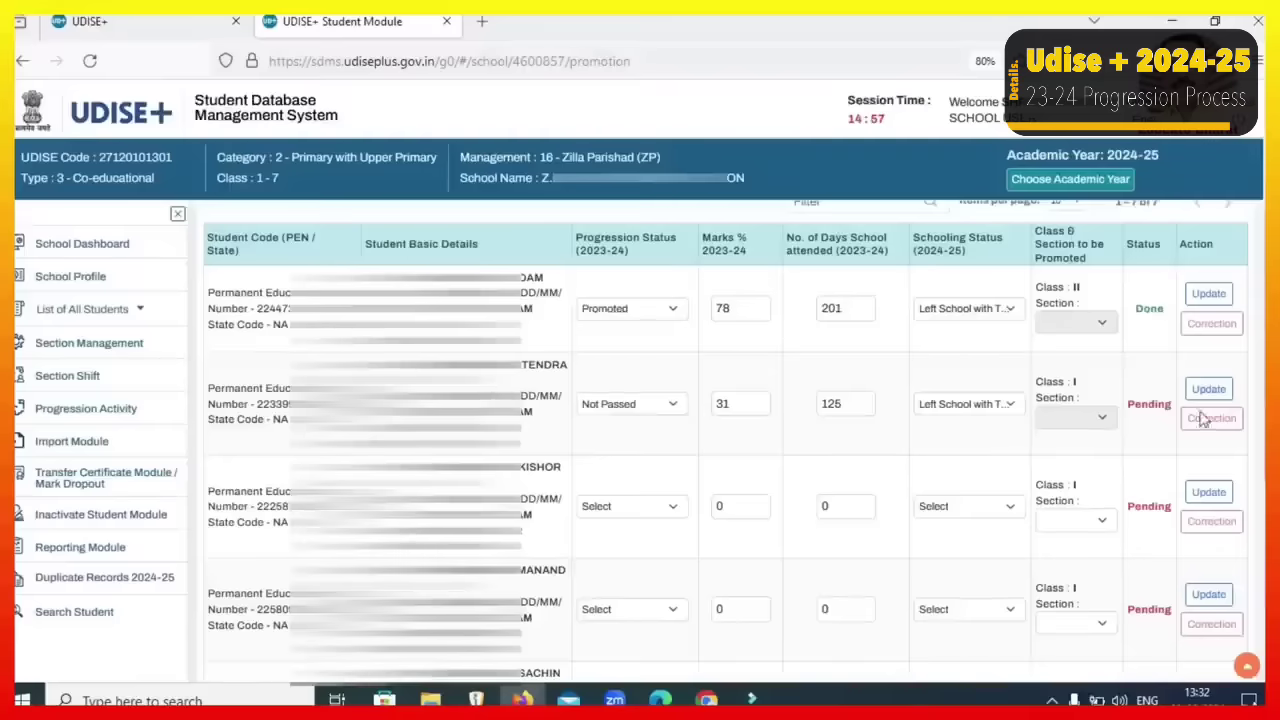
Restore Studying in Same School and save the second student's Not Passed record
click(1008, 408)
click(980, 452)
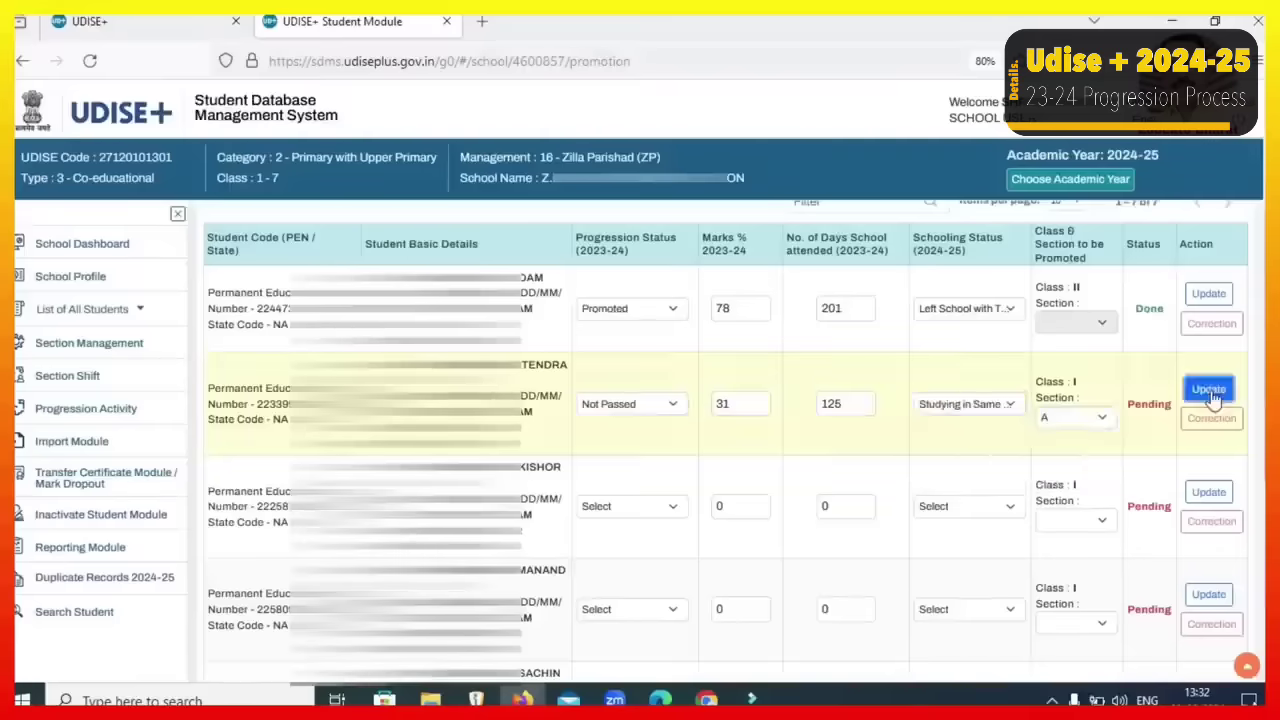
click(1207, 389)
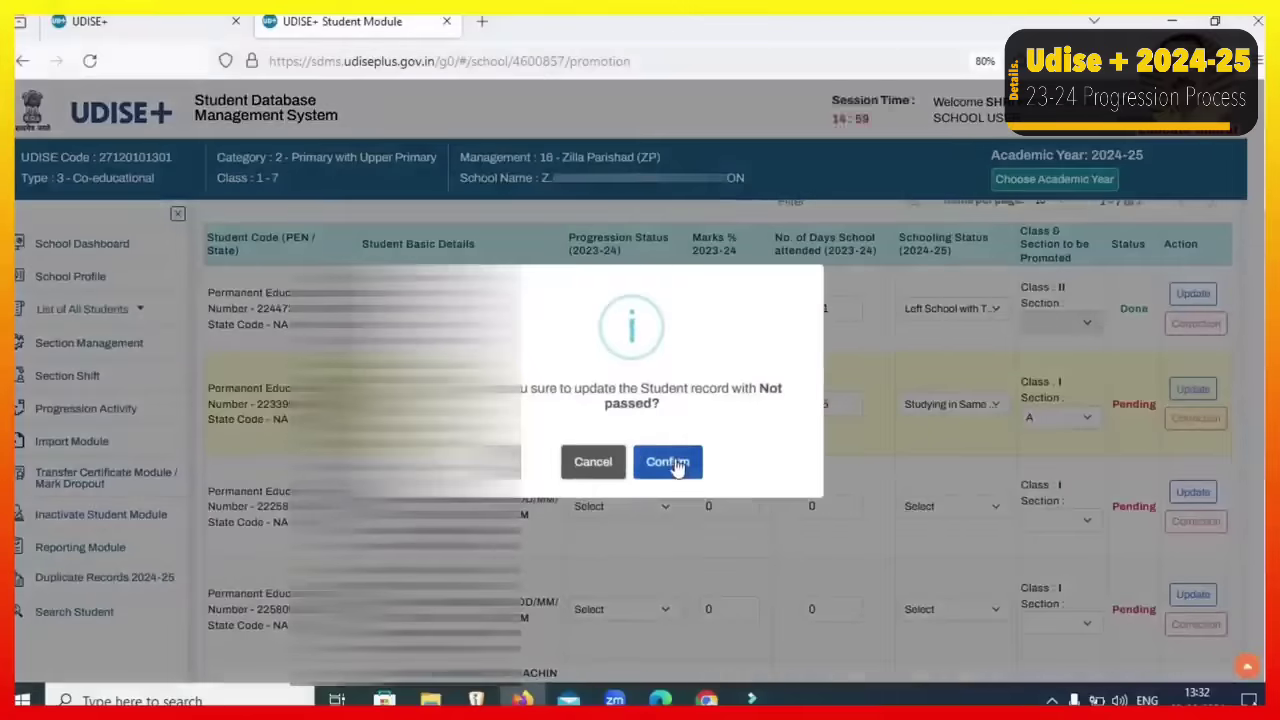
click(676, 467)
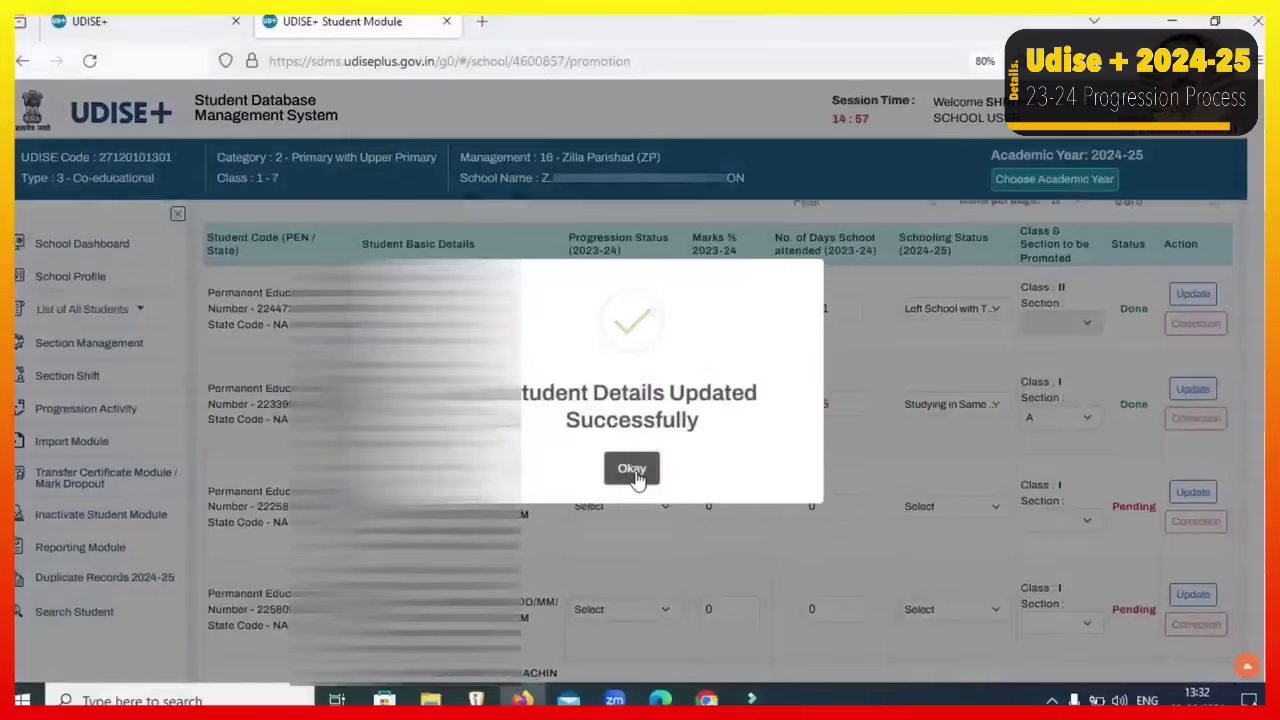
click(636, 469)
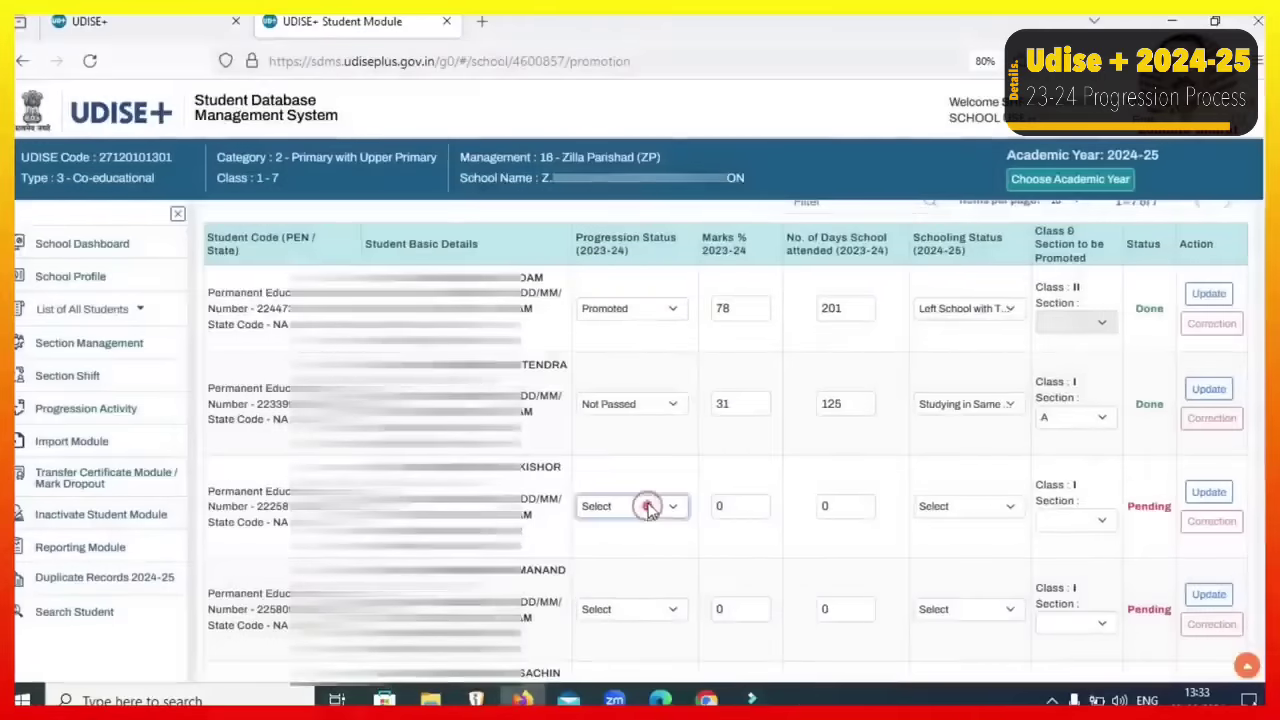
Mark the third student Promoted without Examination with 119 days attended
click(648, 505)
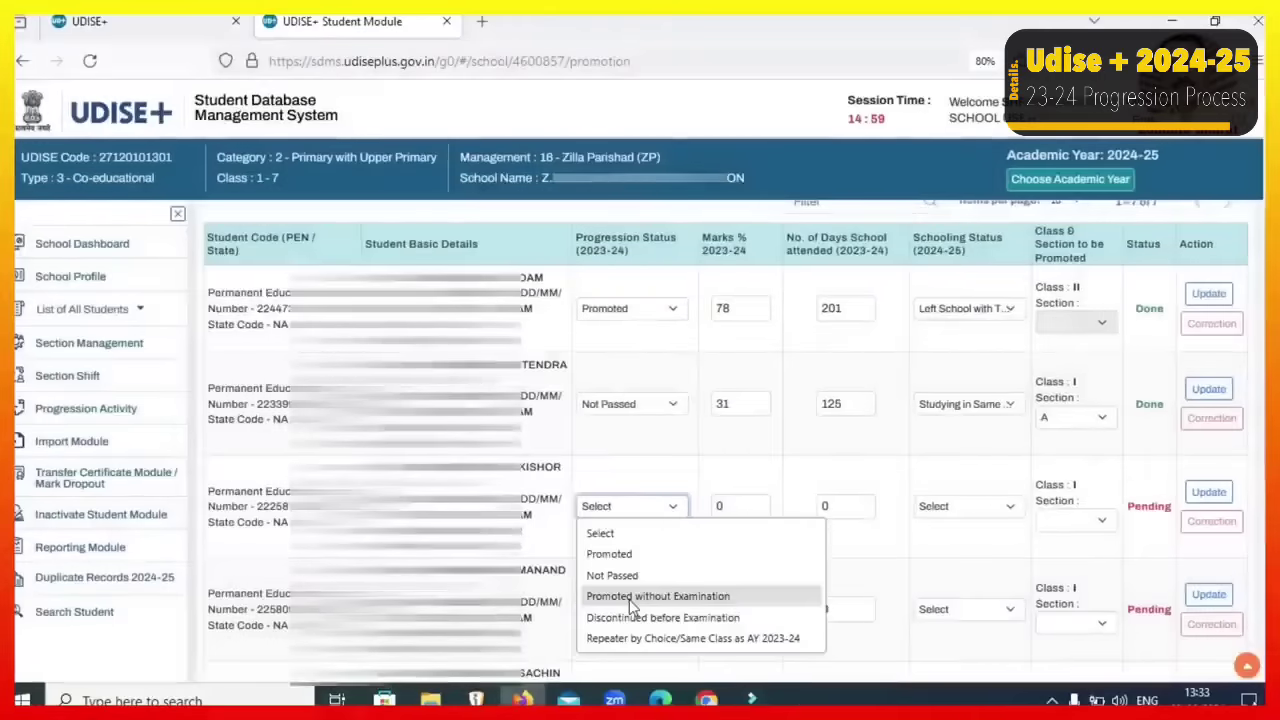
click(629, 597)
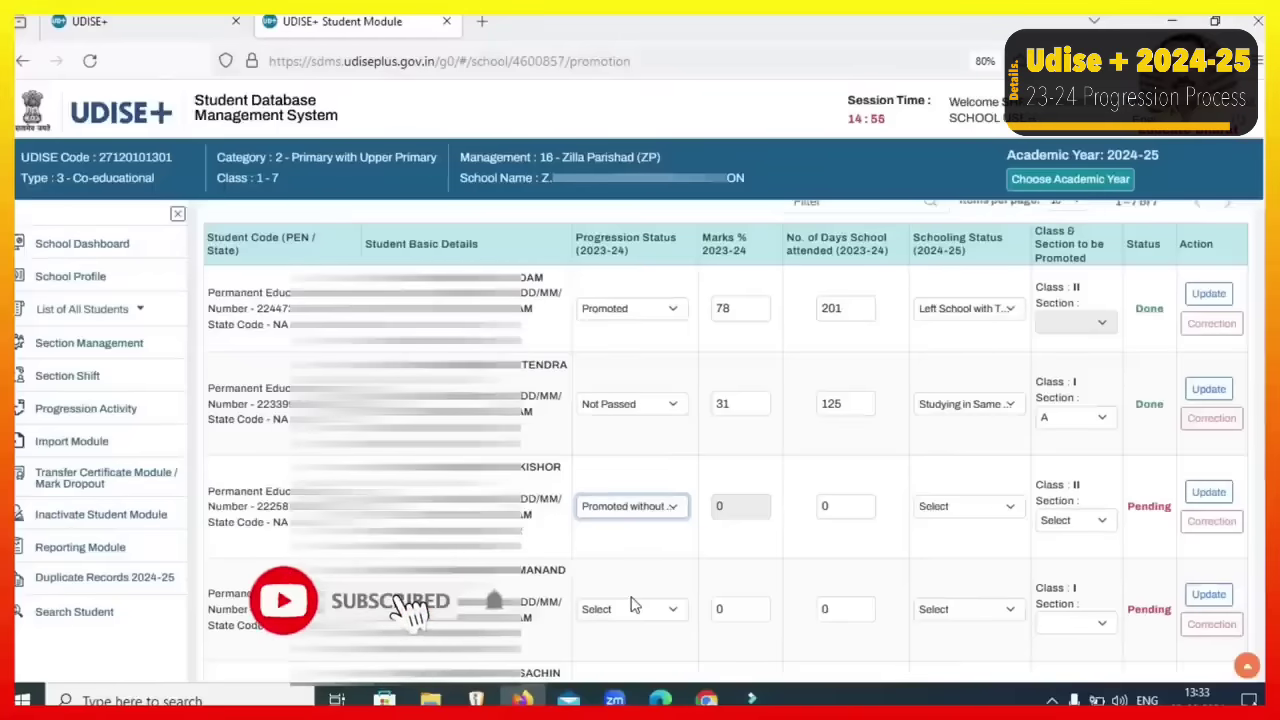
double_click(716, 507)
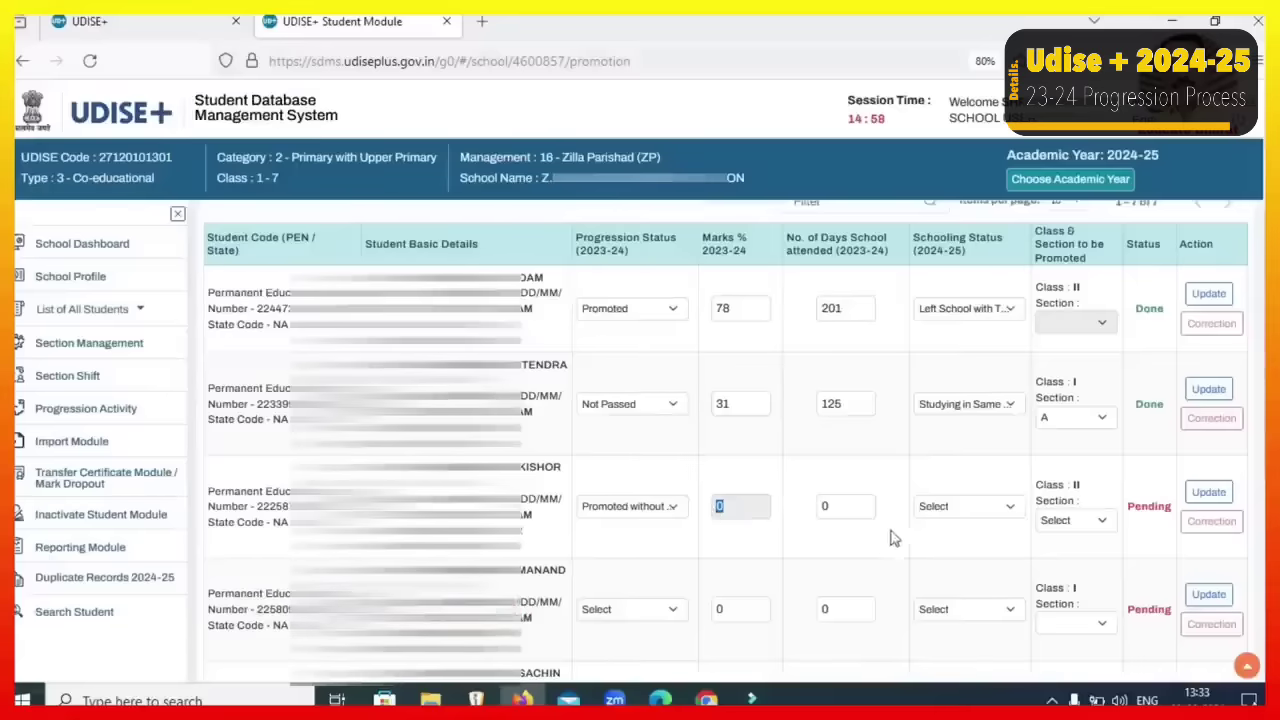
click(843, 506)
double_click(842, 505)
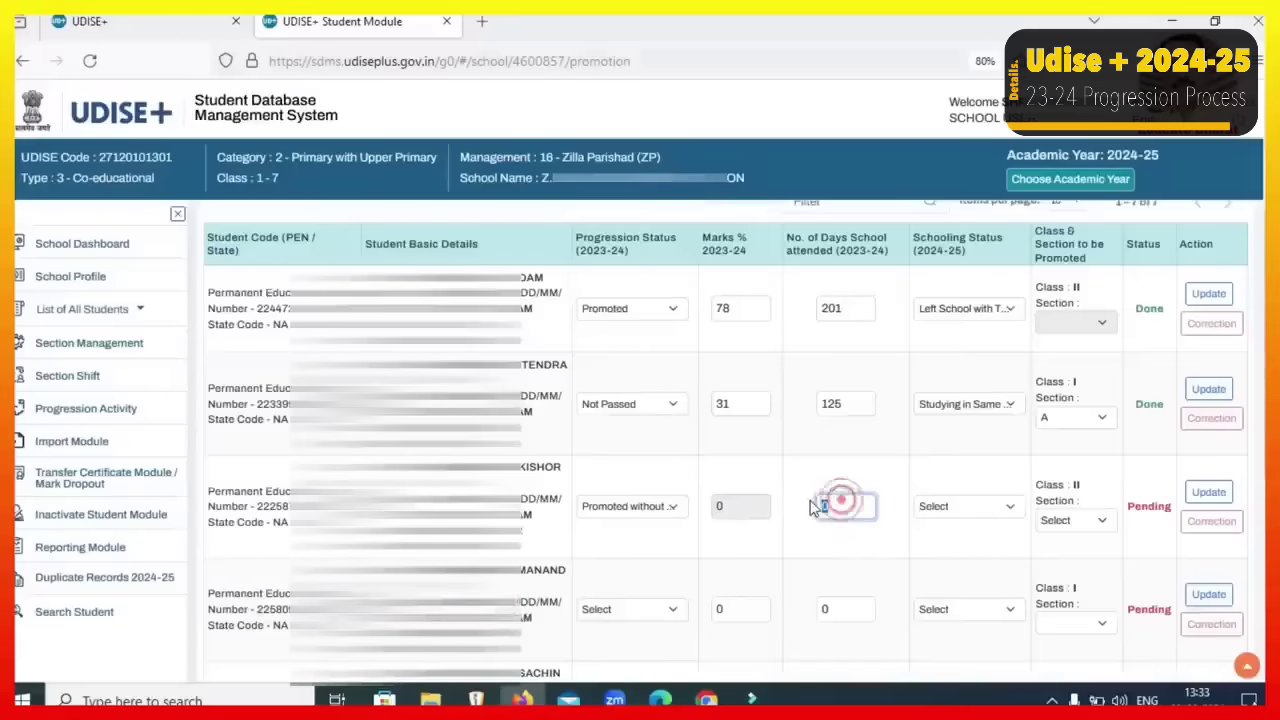
text(11)
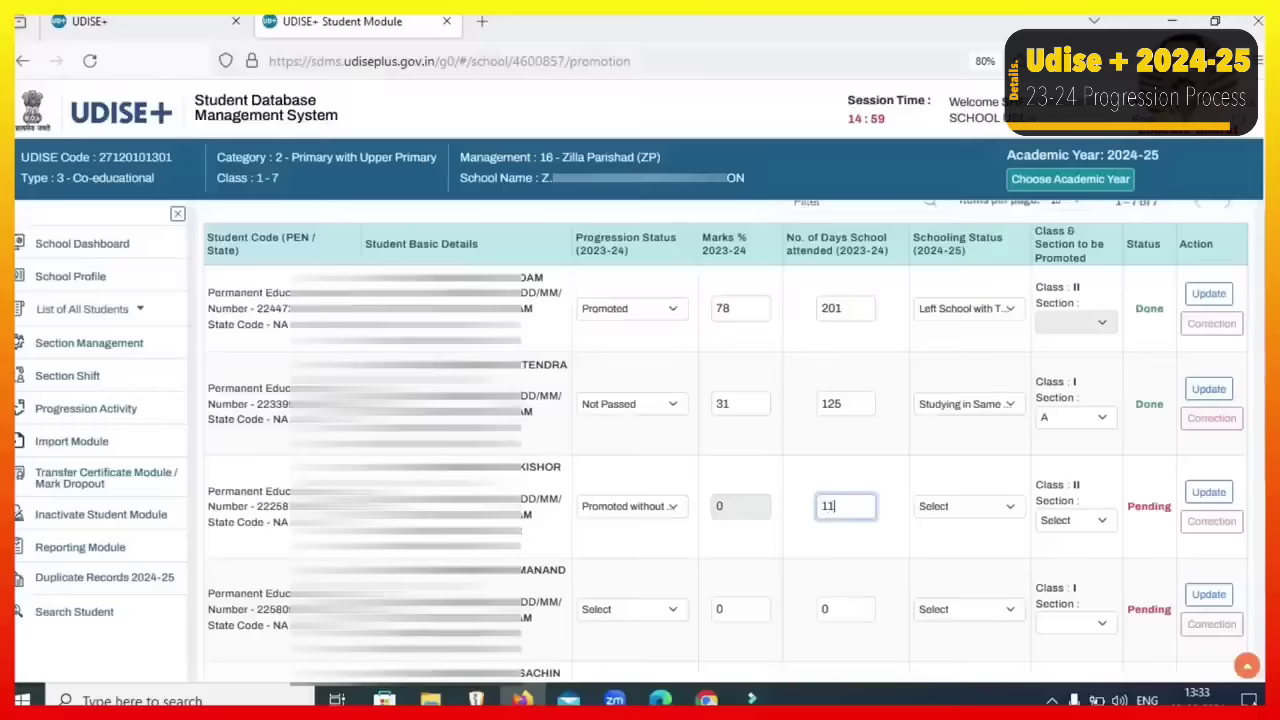
text(9)
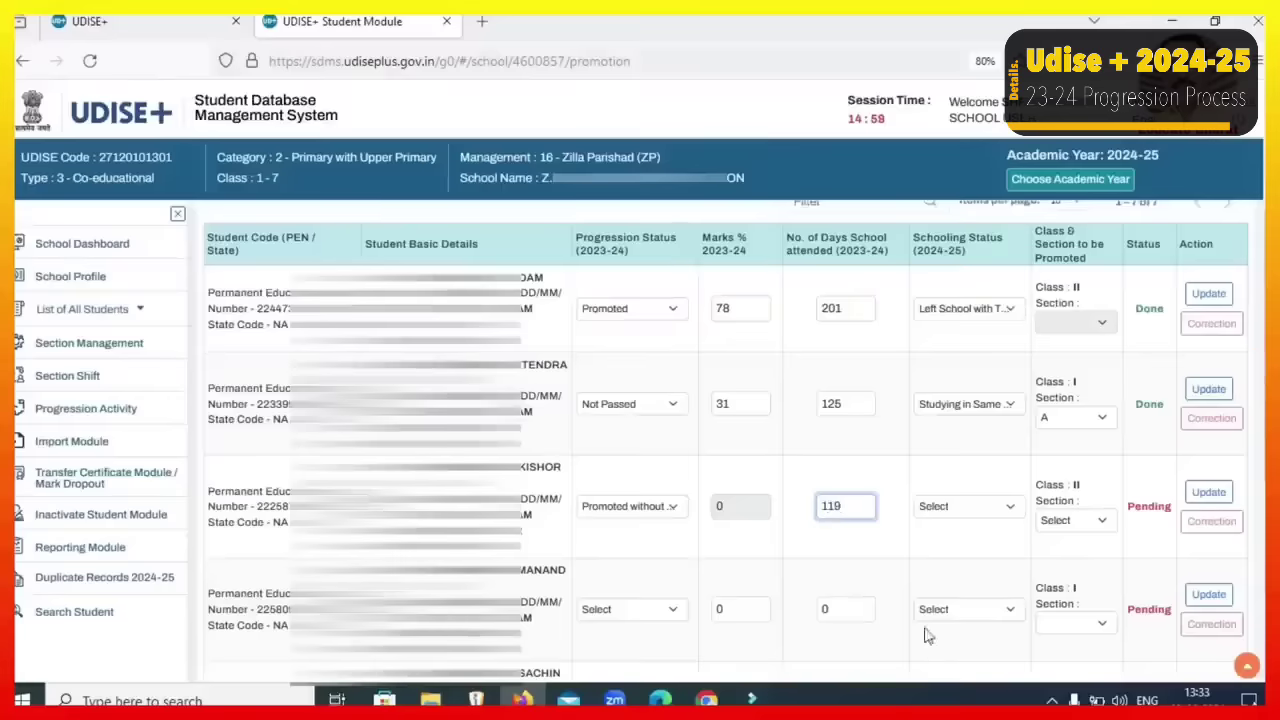
Set Studying in Same School, section A, and save the third student's record
click(988, 511)
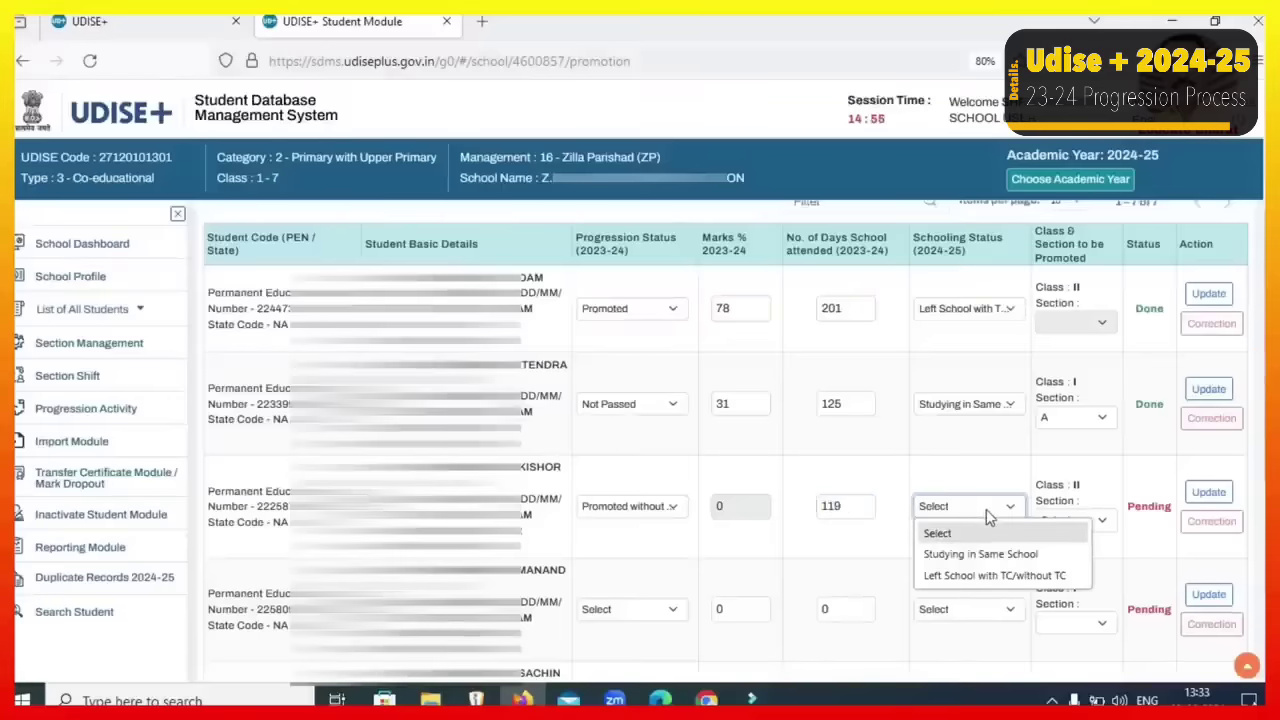
click(967, 558)
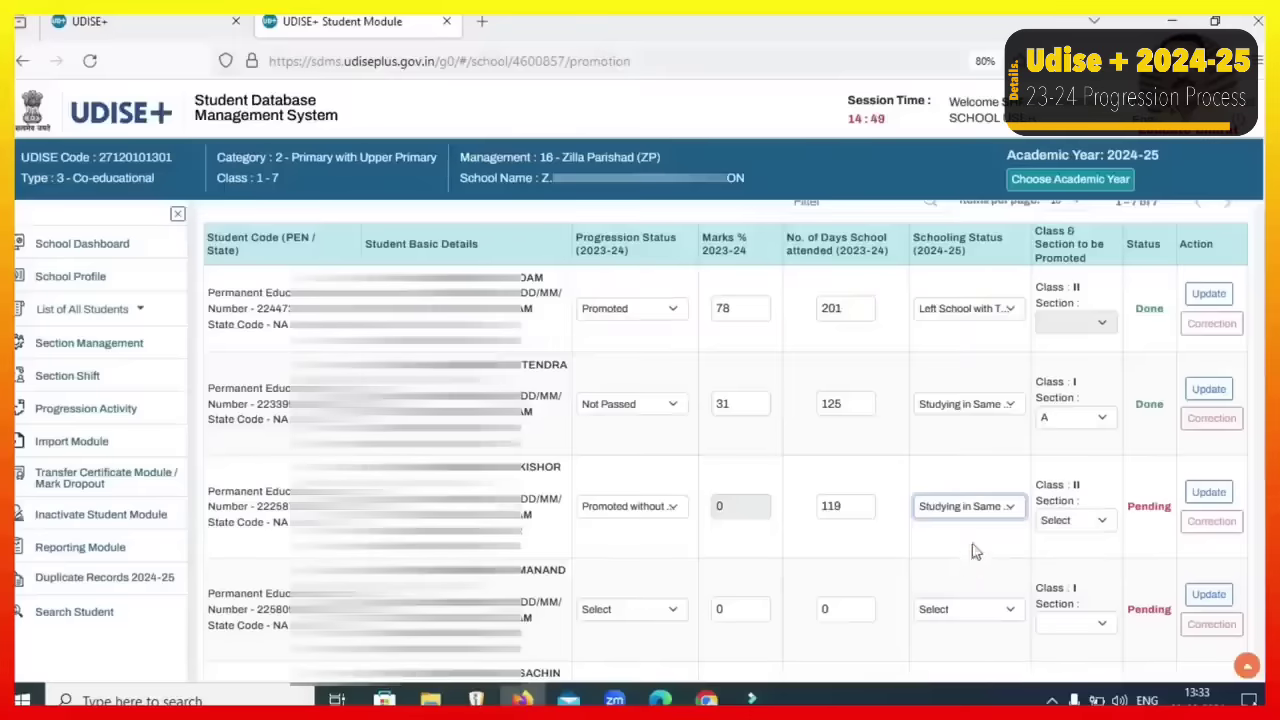
click(1074, 520)
click(1065, 568)
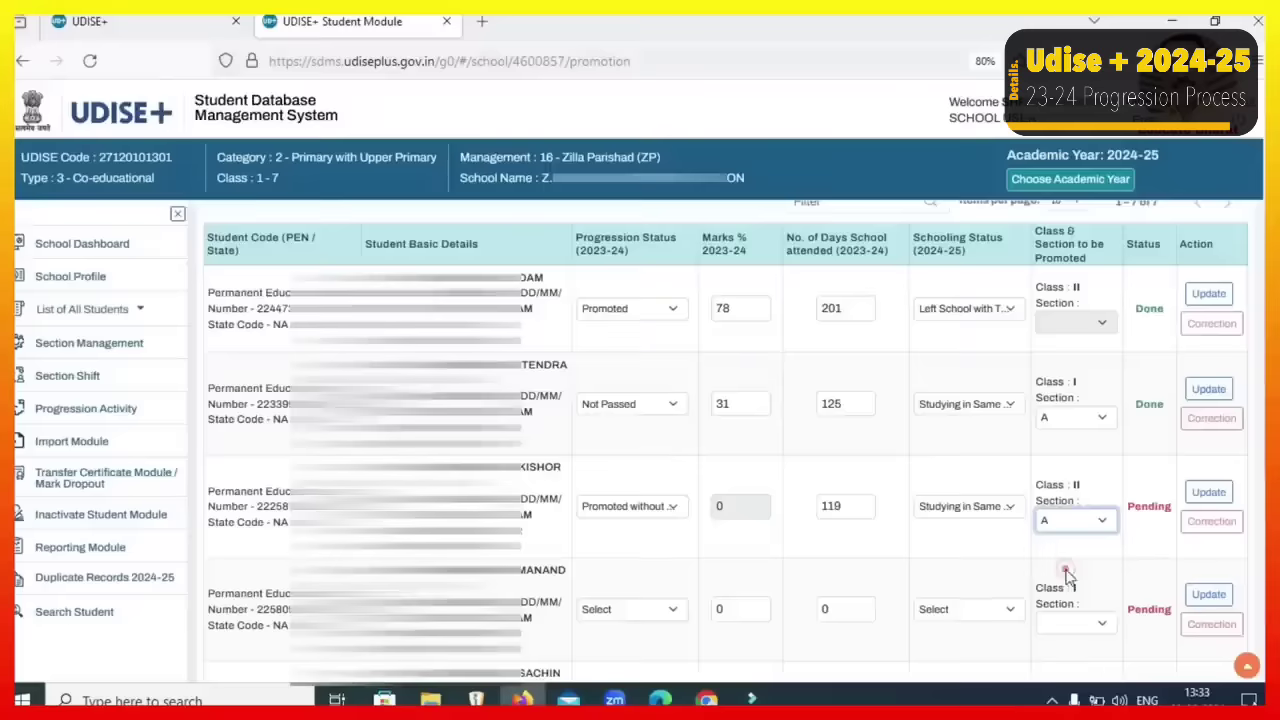
click(1220, 500)
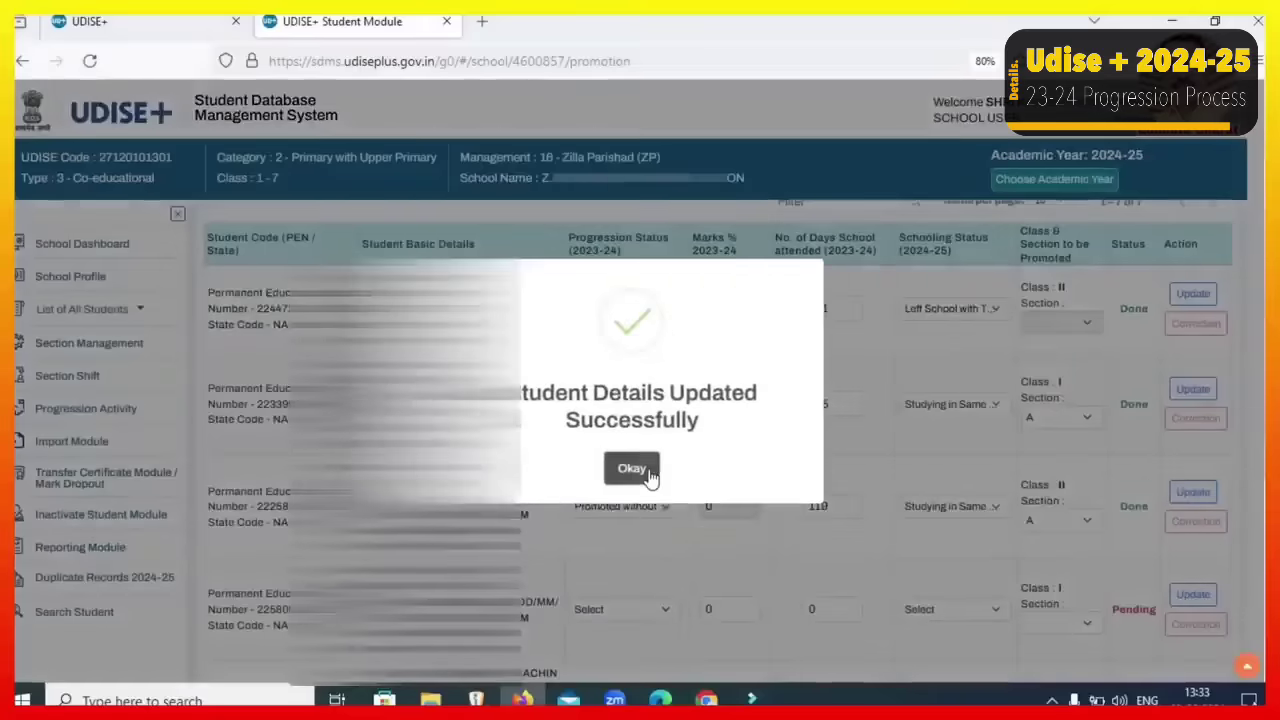
click(640, 470)
Change the third student's schooling status to Left School and re-save
click(968, 506)
right_click(968, 506)
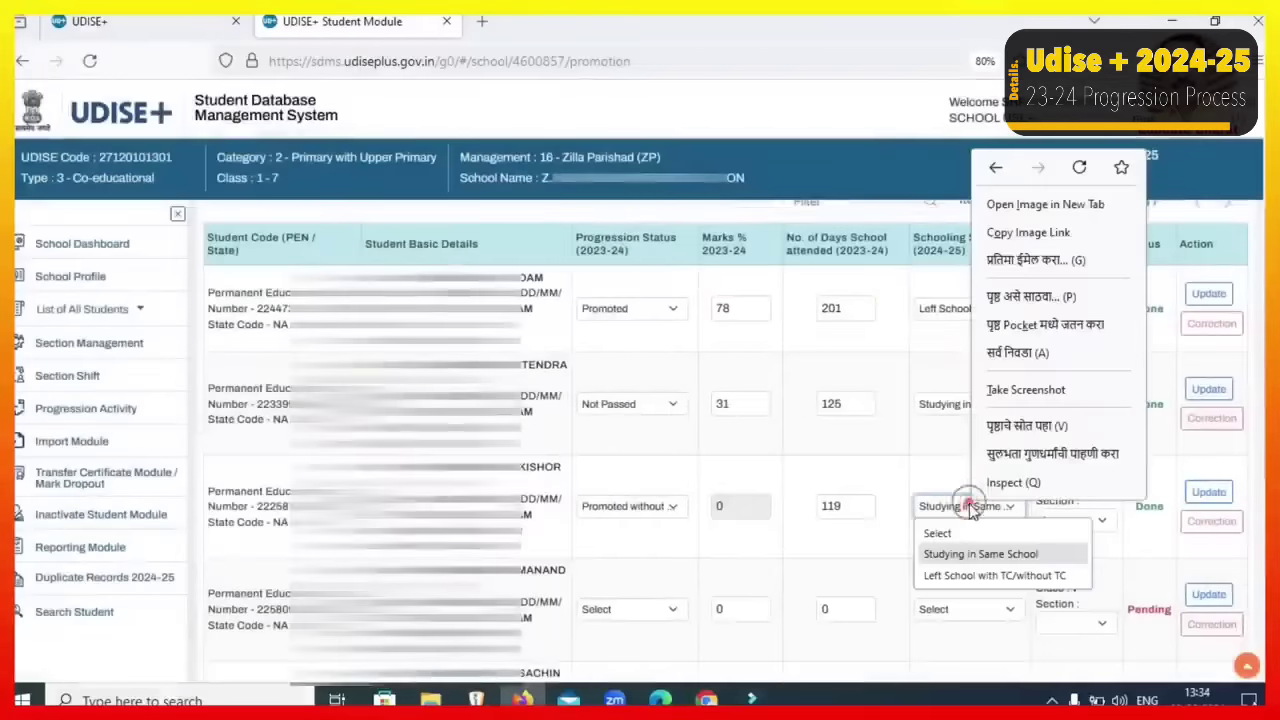
key(Escape)
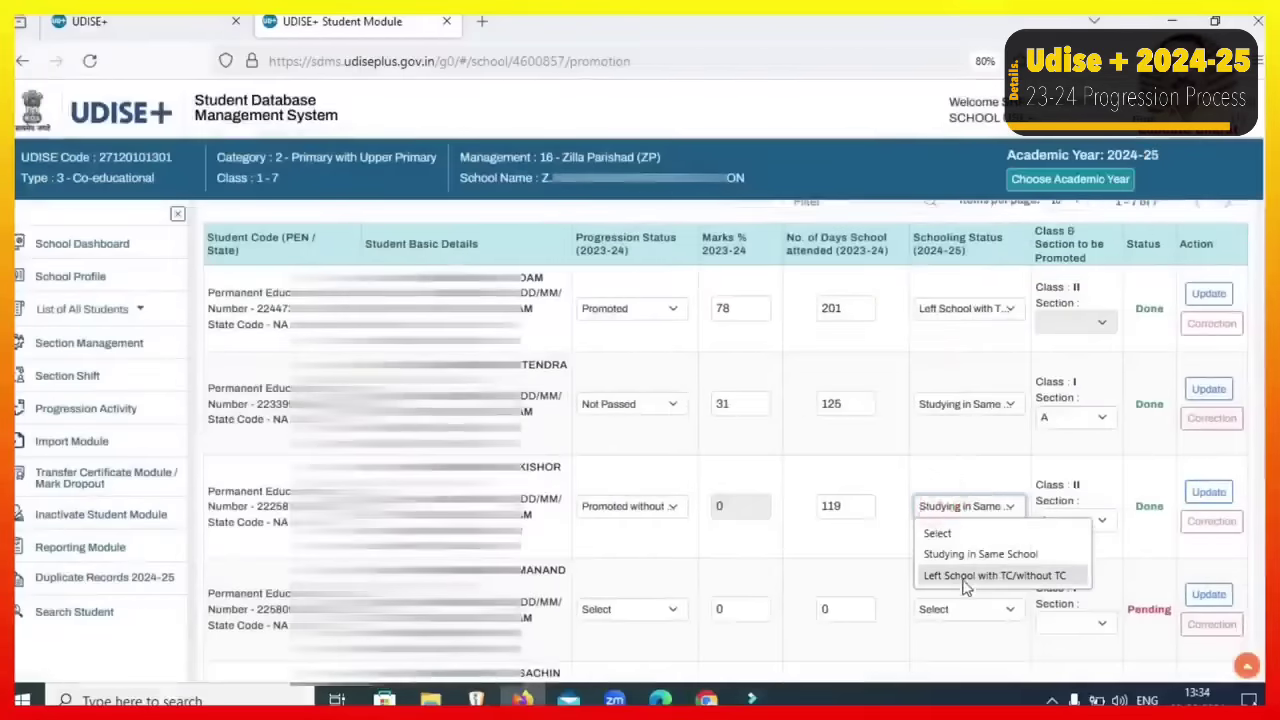
click(966, 575)
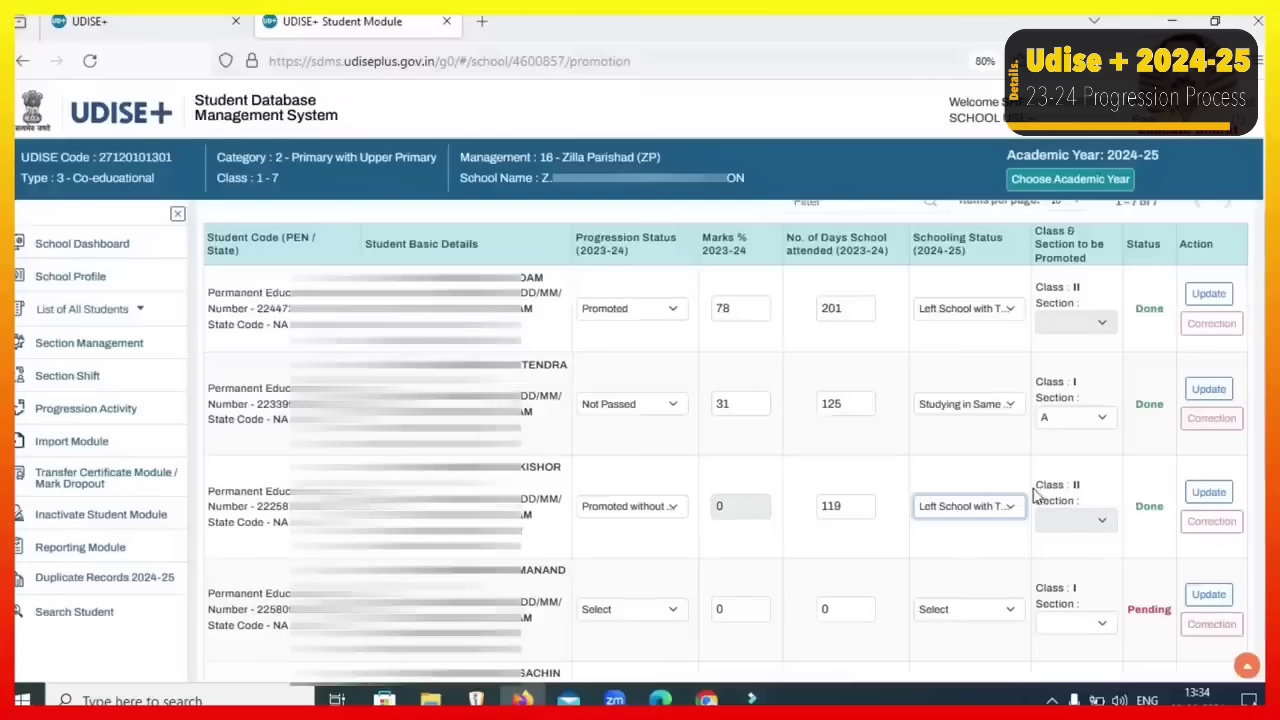
click(1128, 492)
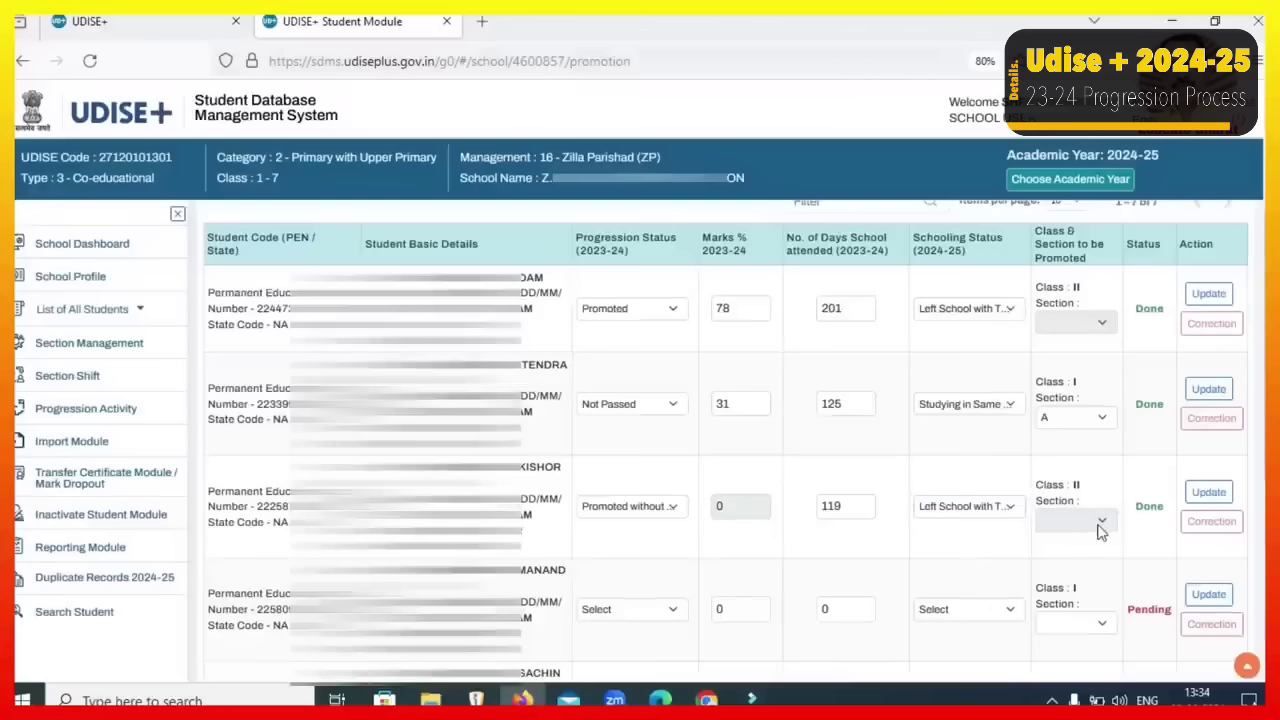
click(1208, 491)
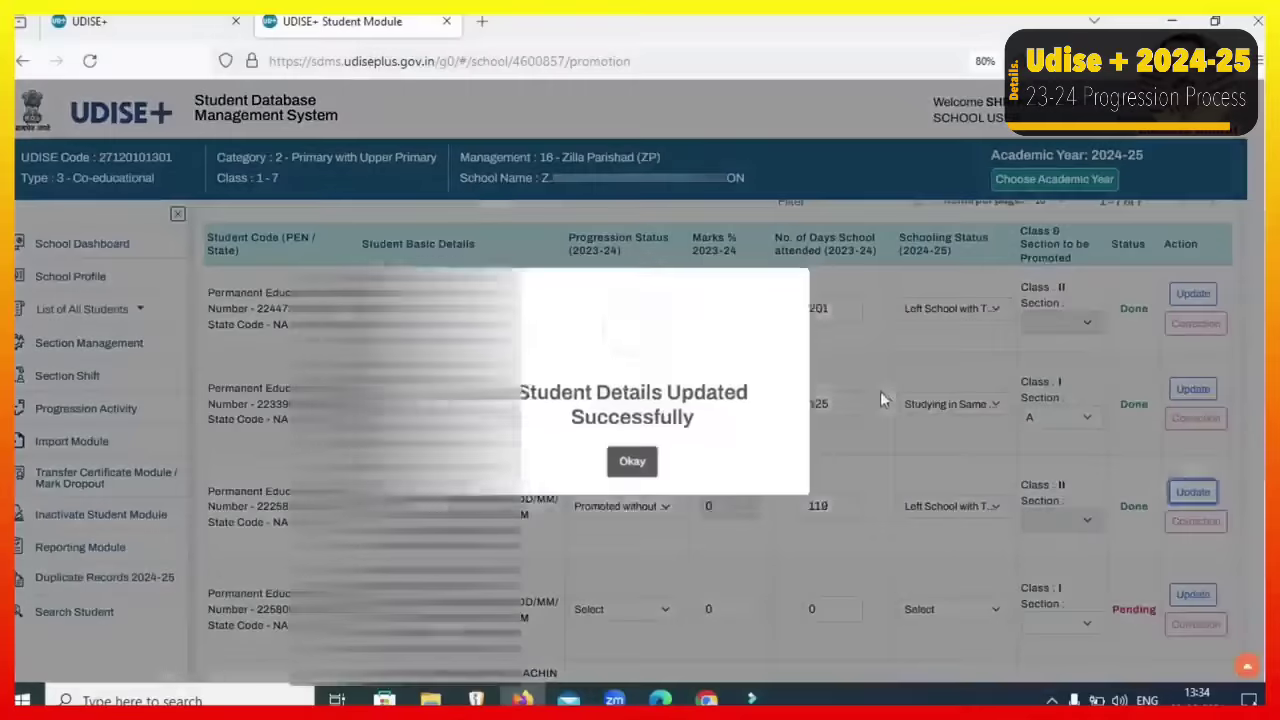
click(632, 466)
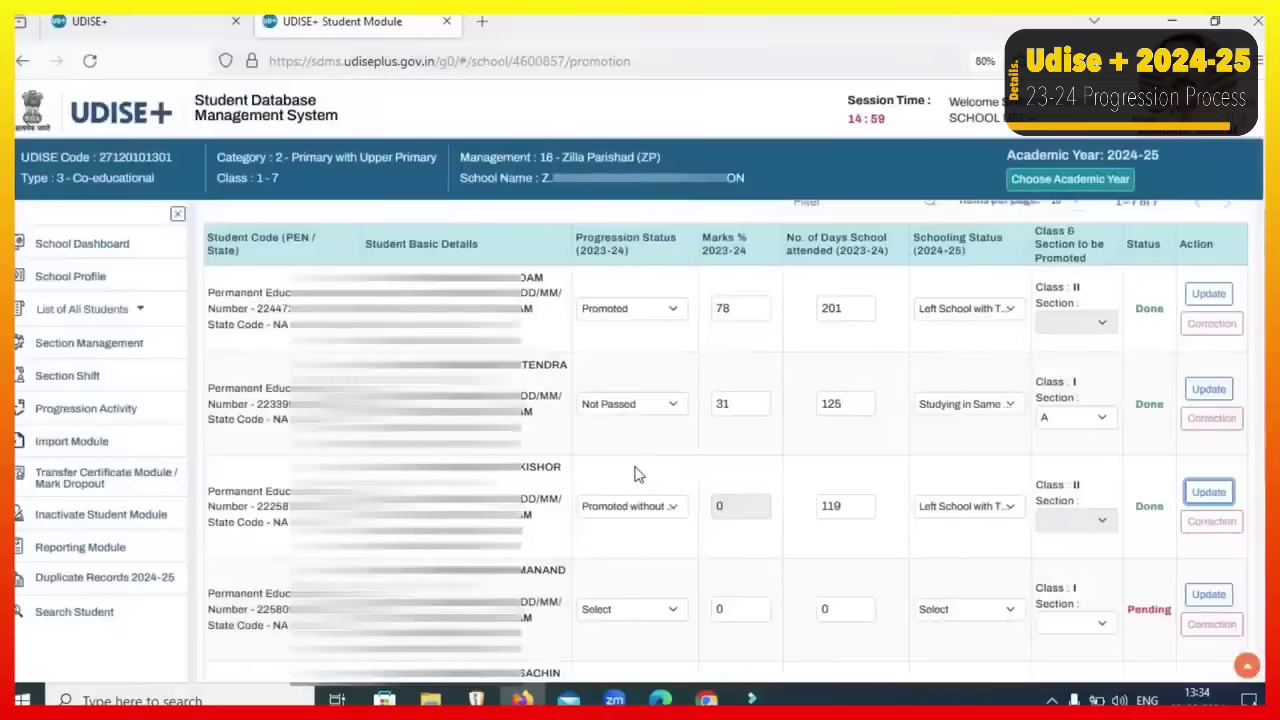
Mark the fourth student Discontinued before Examination with 78 days attended
scroll(648, 472, down, 2)
click(636, 453)
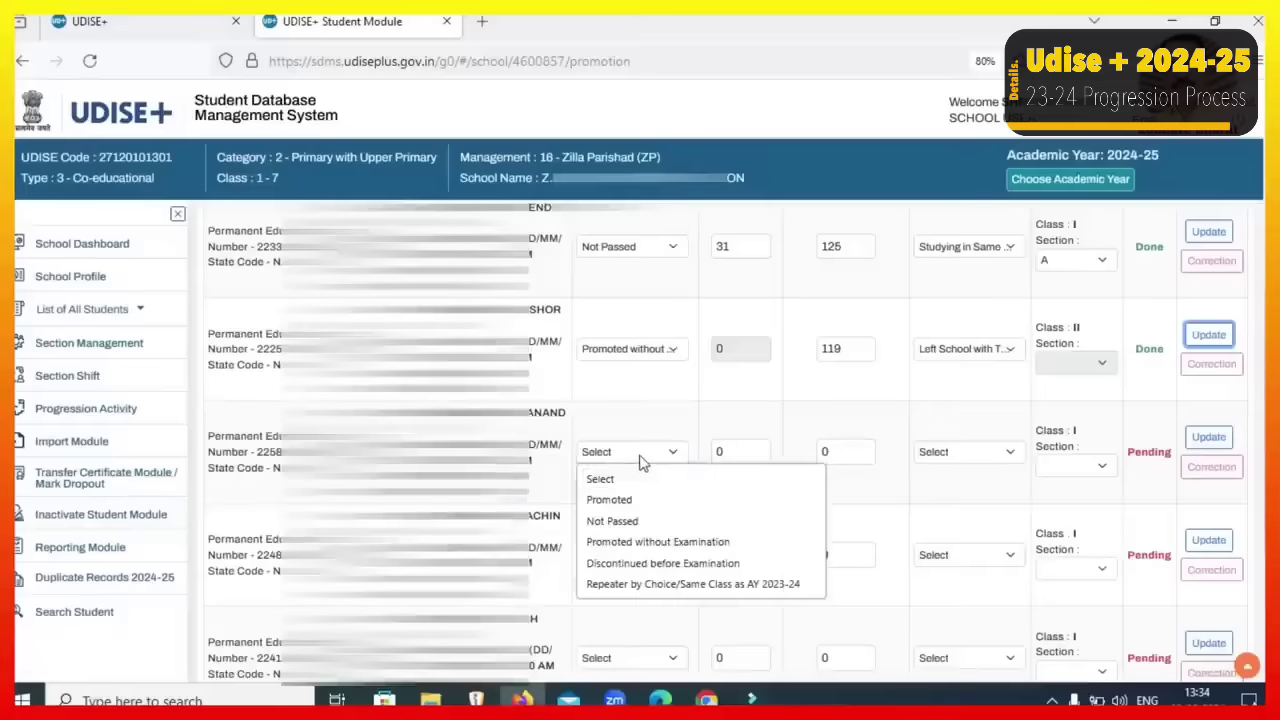
click(633, 562)
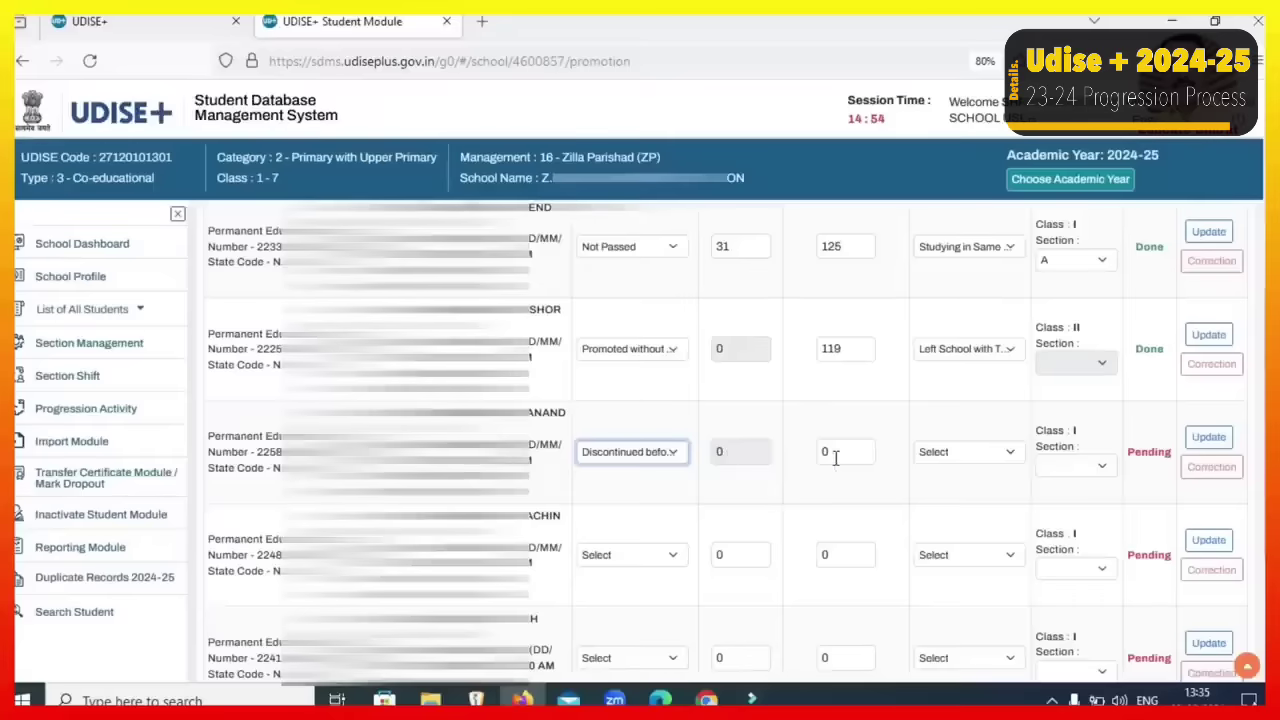
click(796, 458)
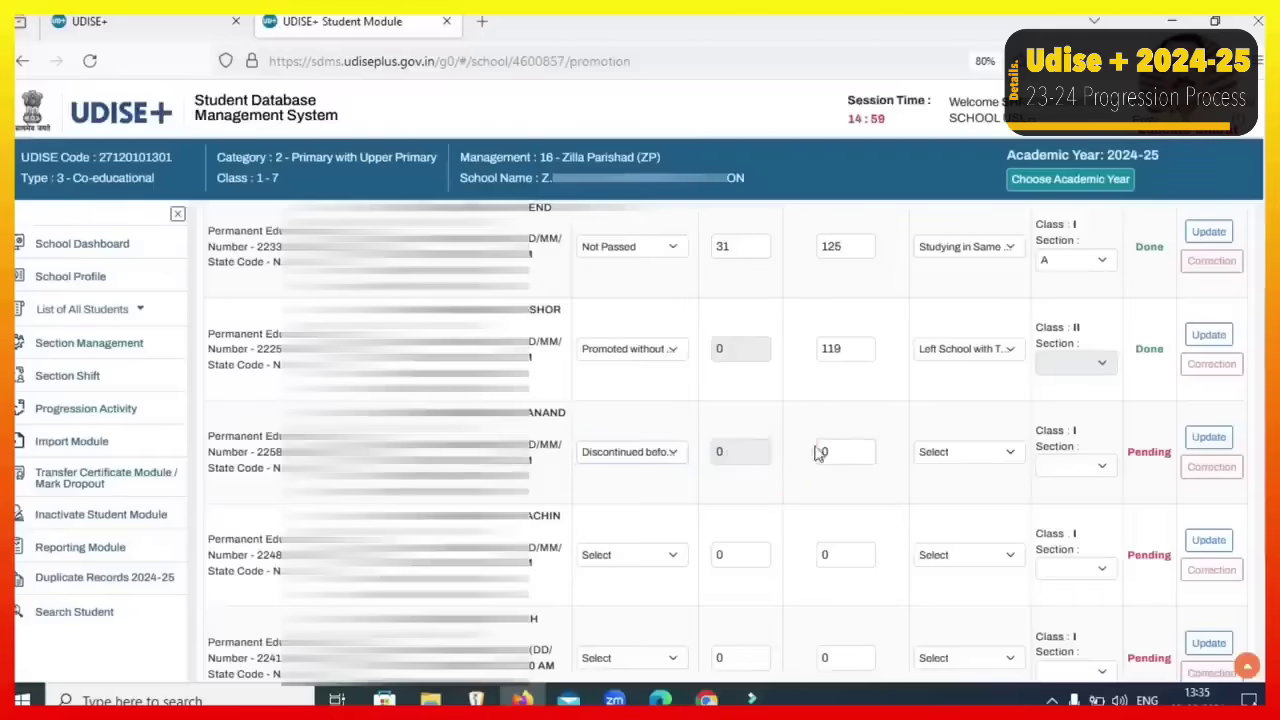
drag(820, 449, 868, 451)
text(78)
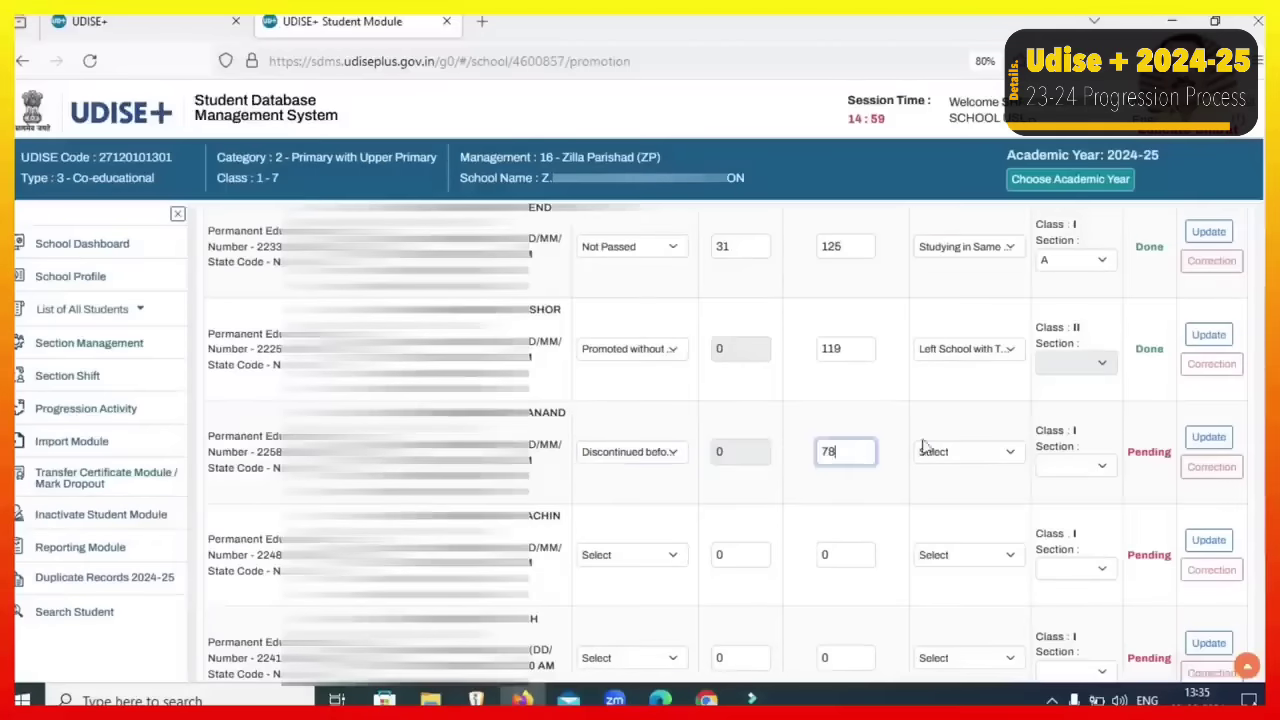
Set the fourth student's schooling status to Left School and save the record
click(967, 456)
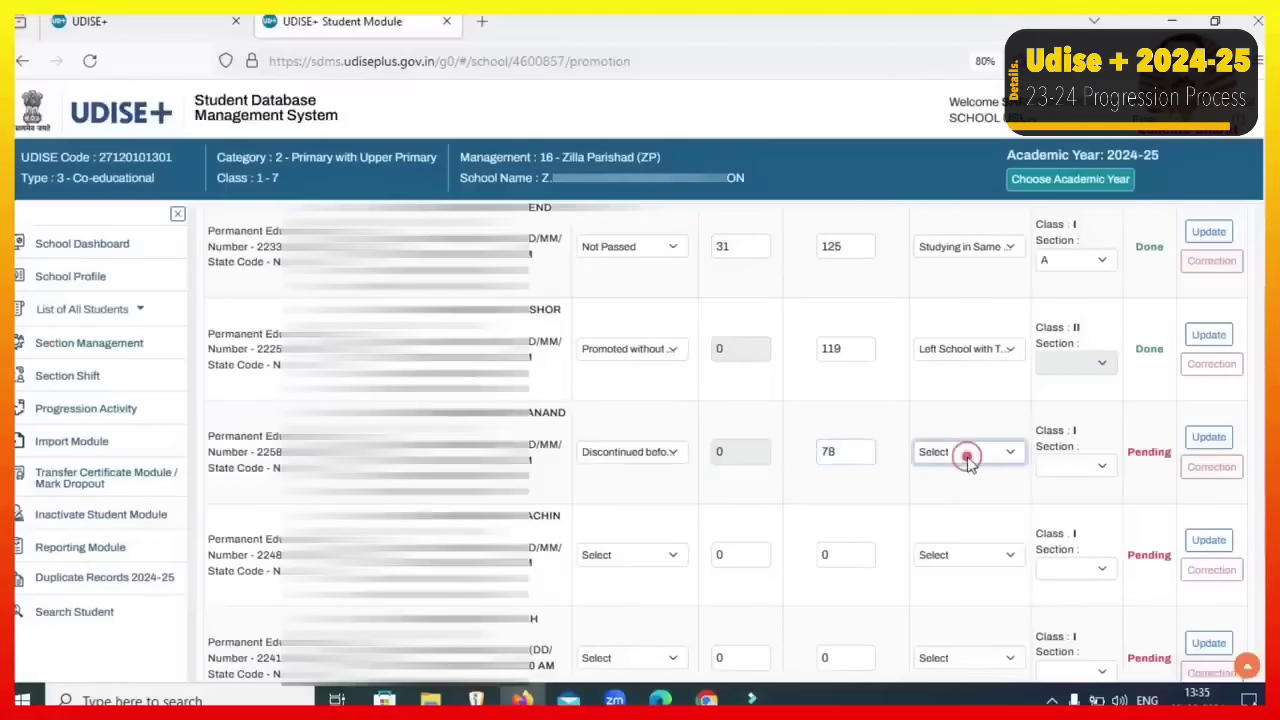
click(1003, 457)
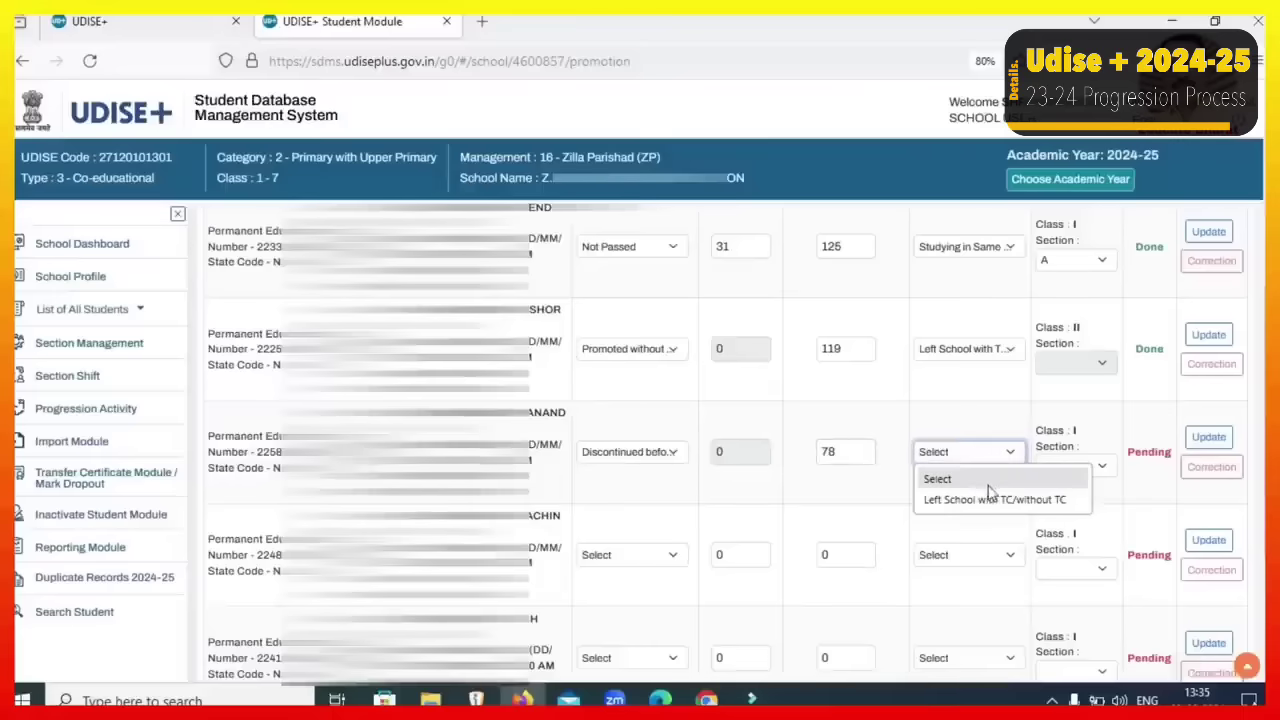
click(983, 503)
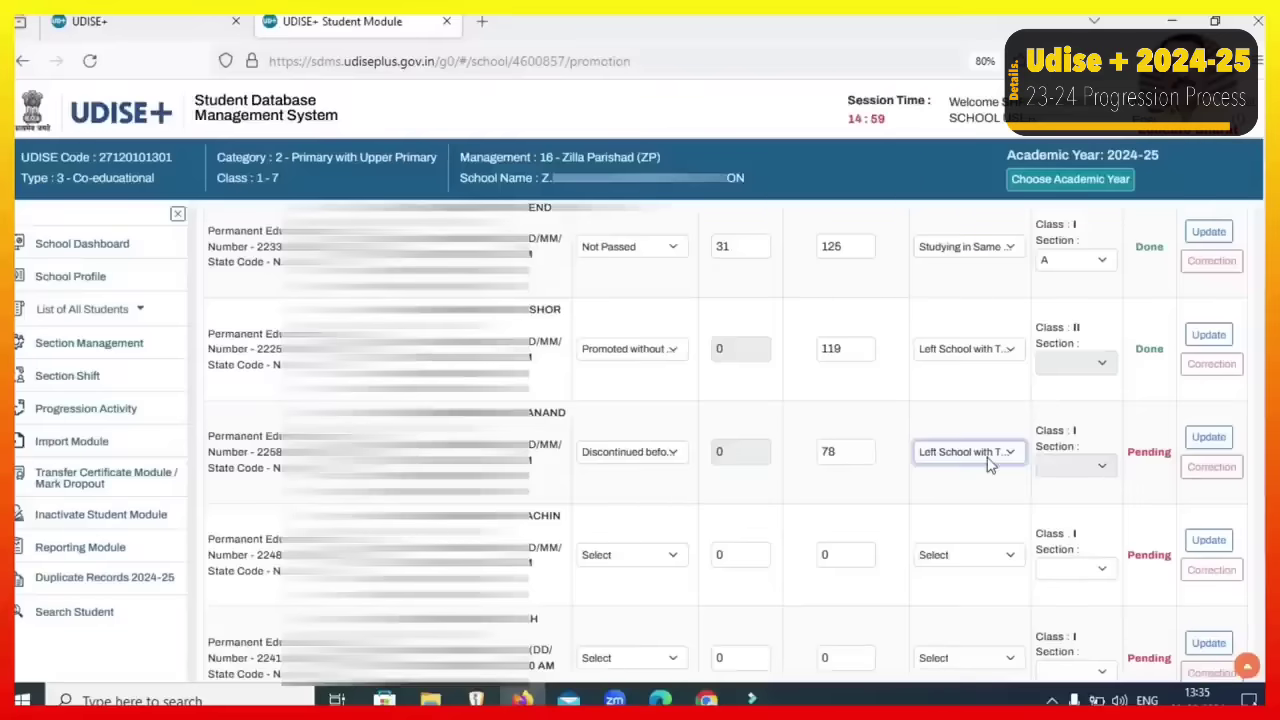
scroll(1000, 462, up, 1)
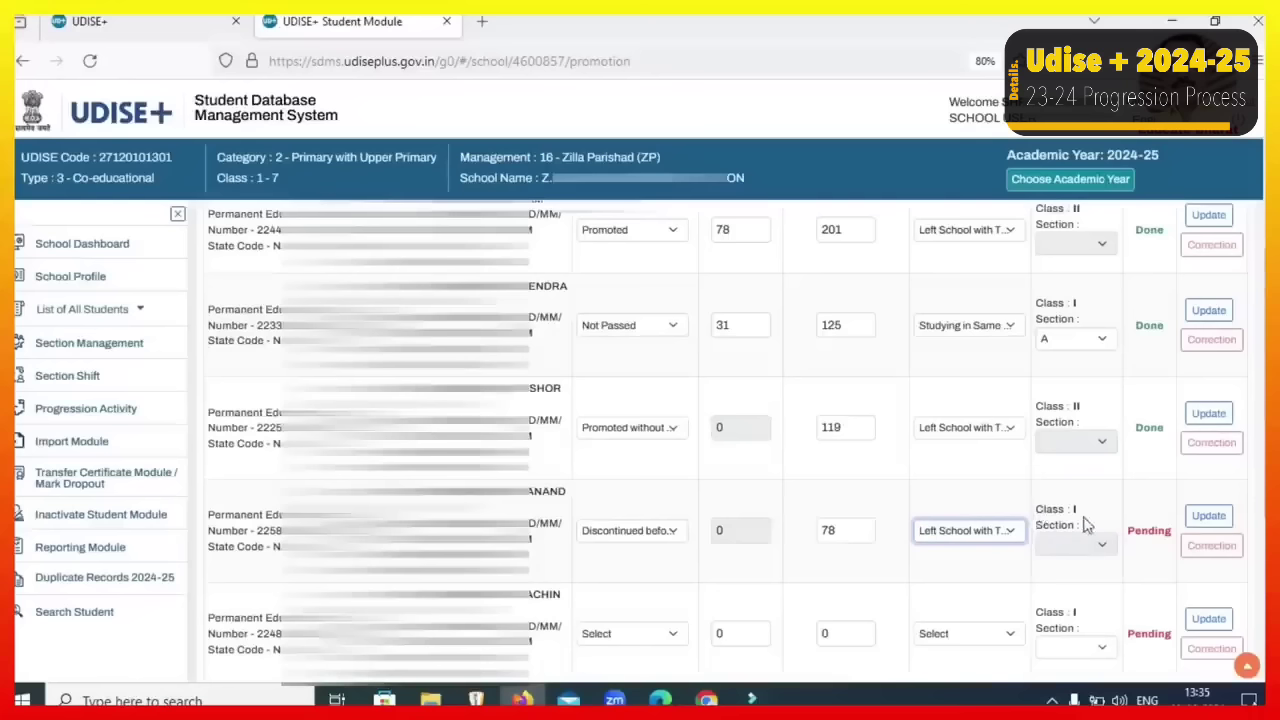
click(1050, 507)
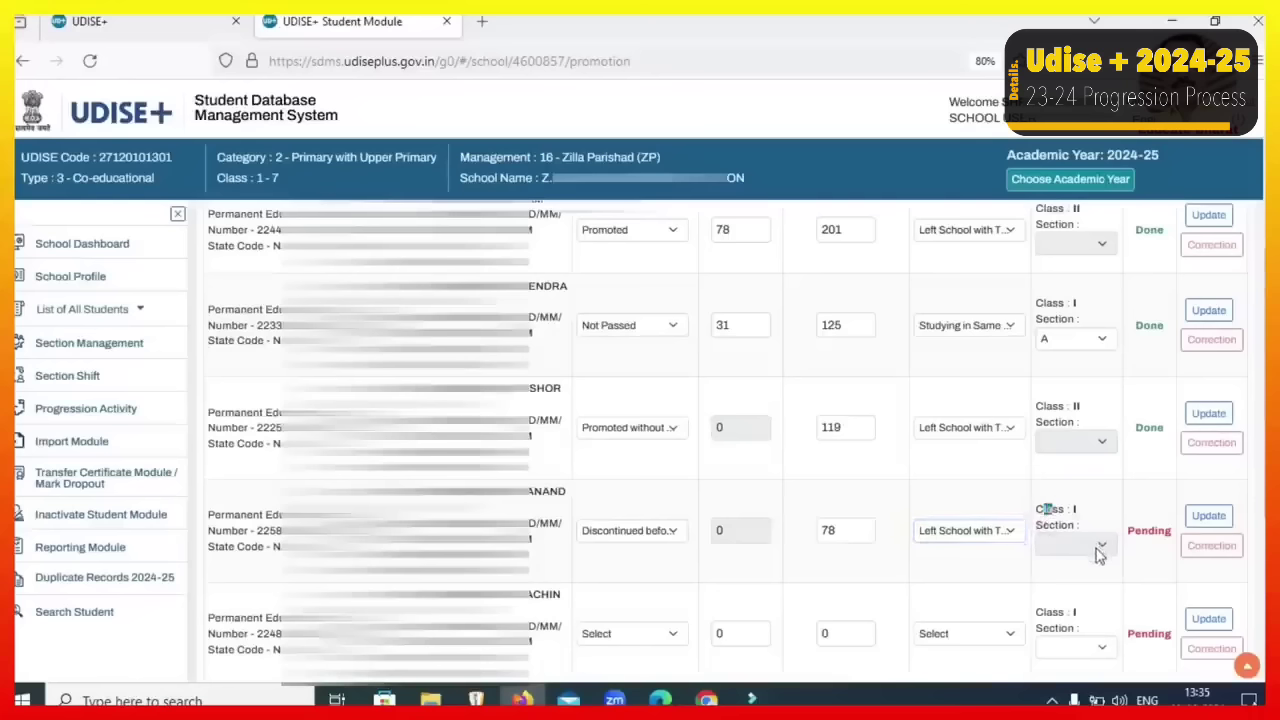
click(1210, 518)
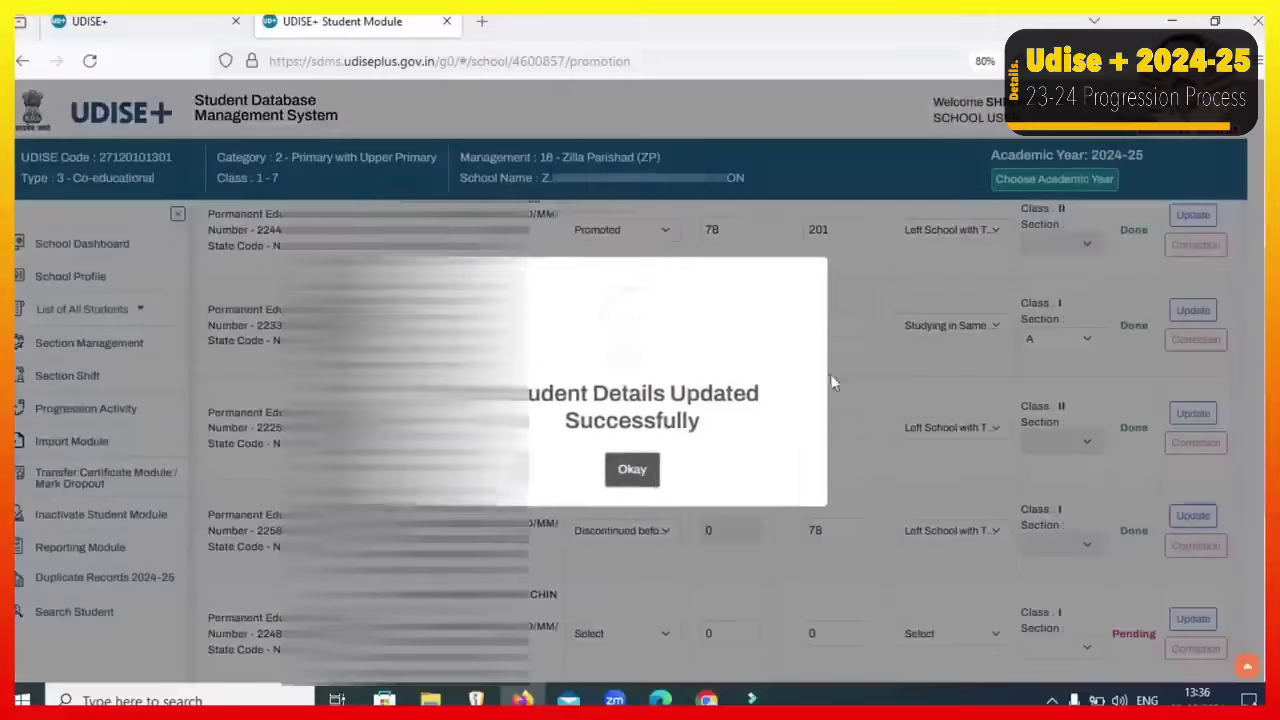
click(640, 472)
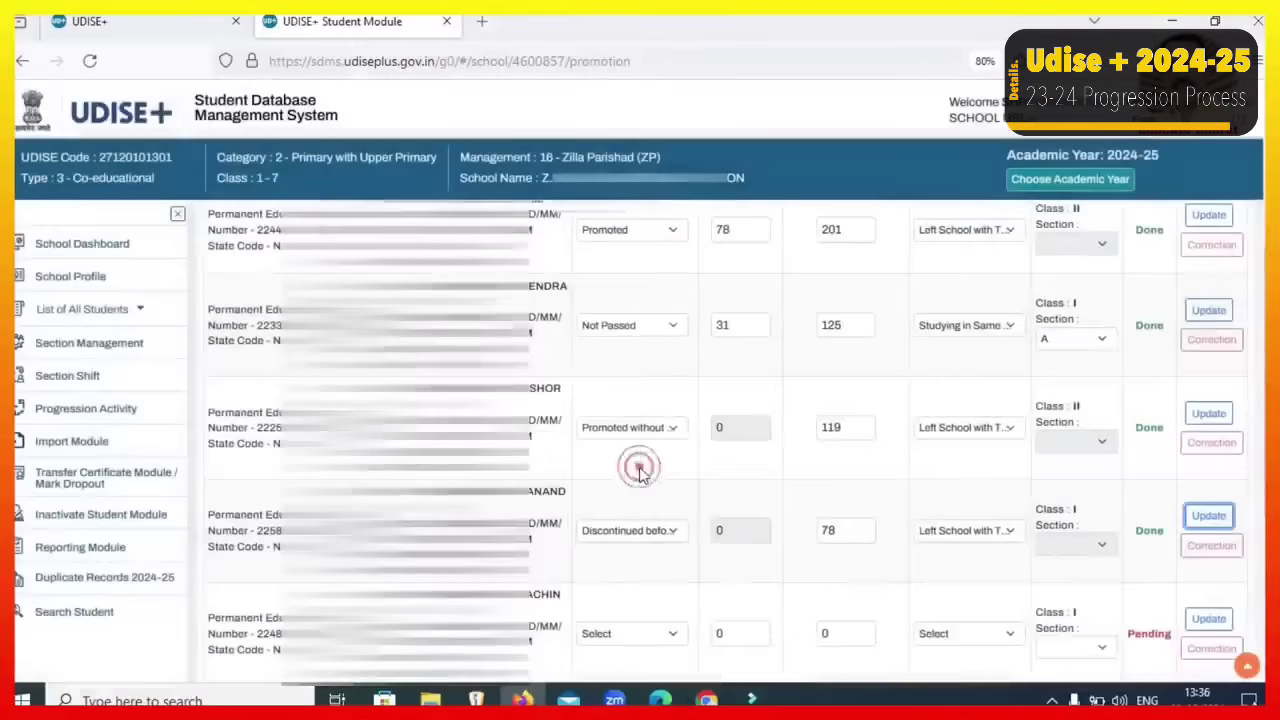
Mark the fifth student Repeater by Choice with 45 marks and 201 days attended
scroll(640, 472, down, 3)
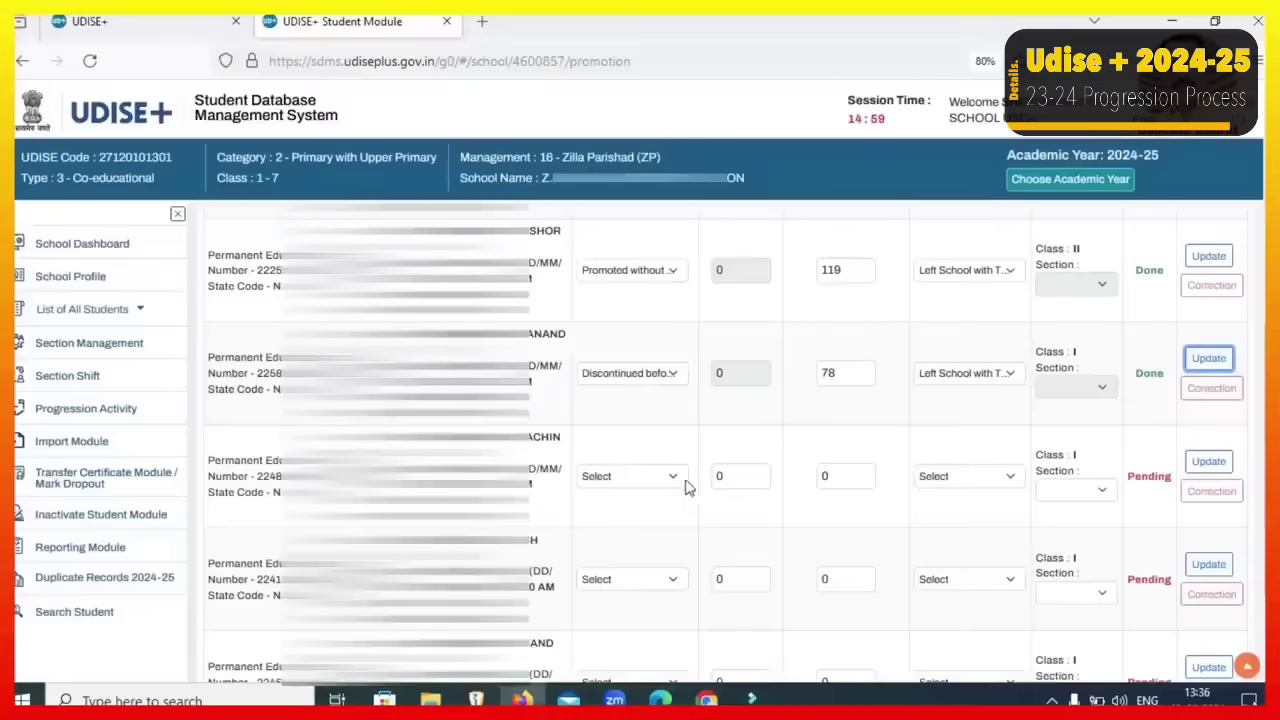
click(685, 482)
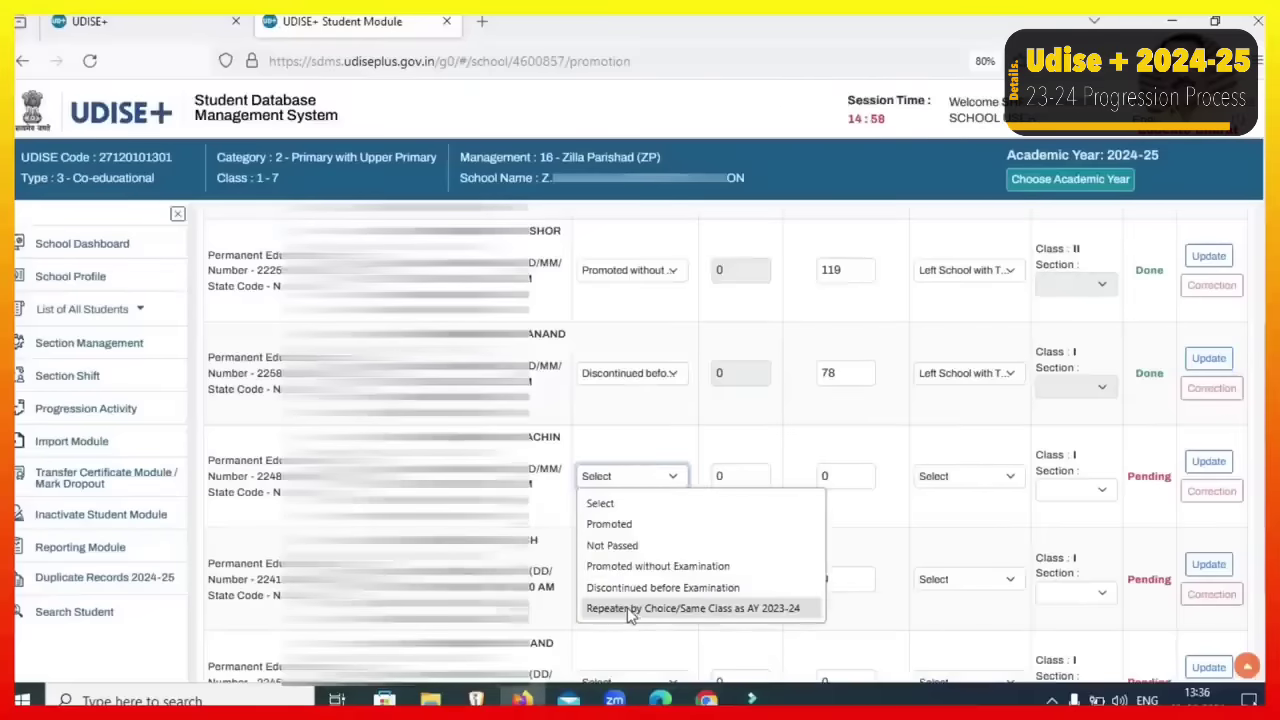
click(630, 609)
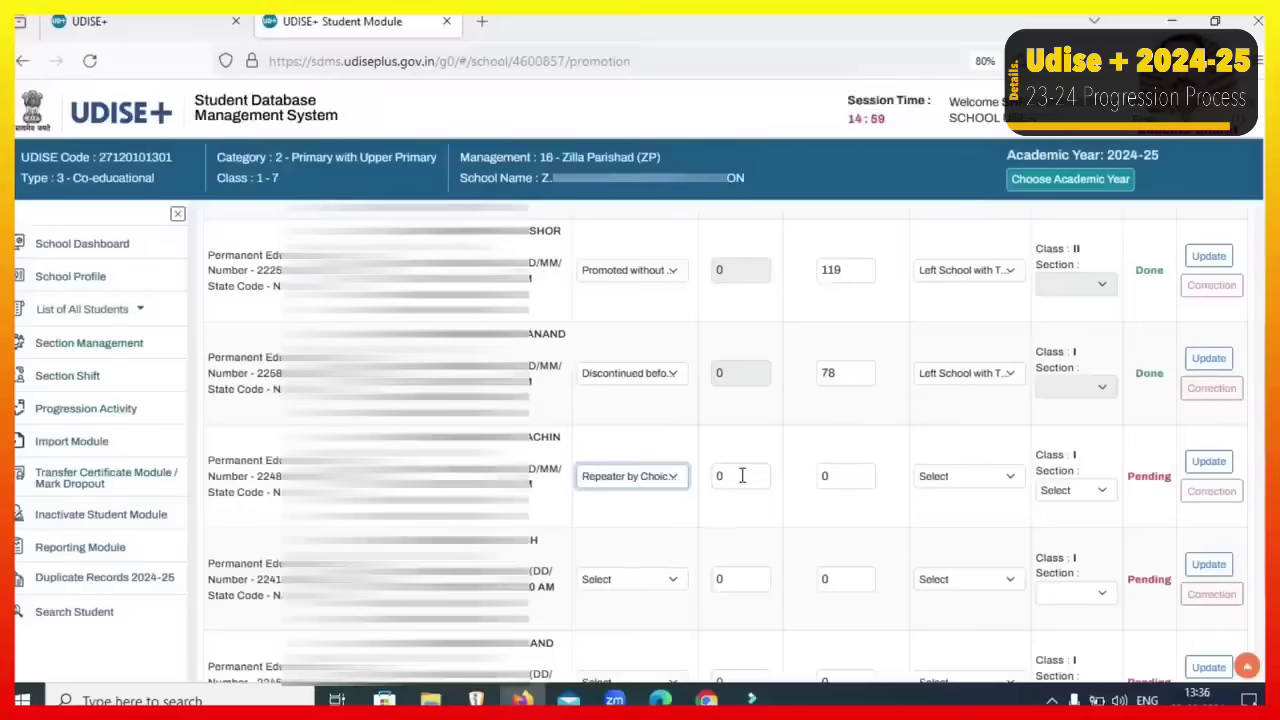
double_click(712, 476)
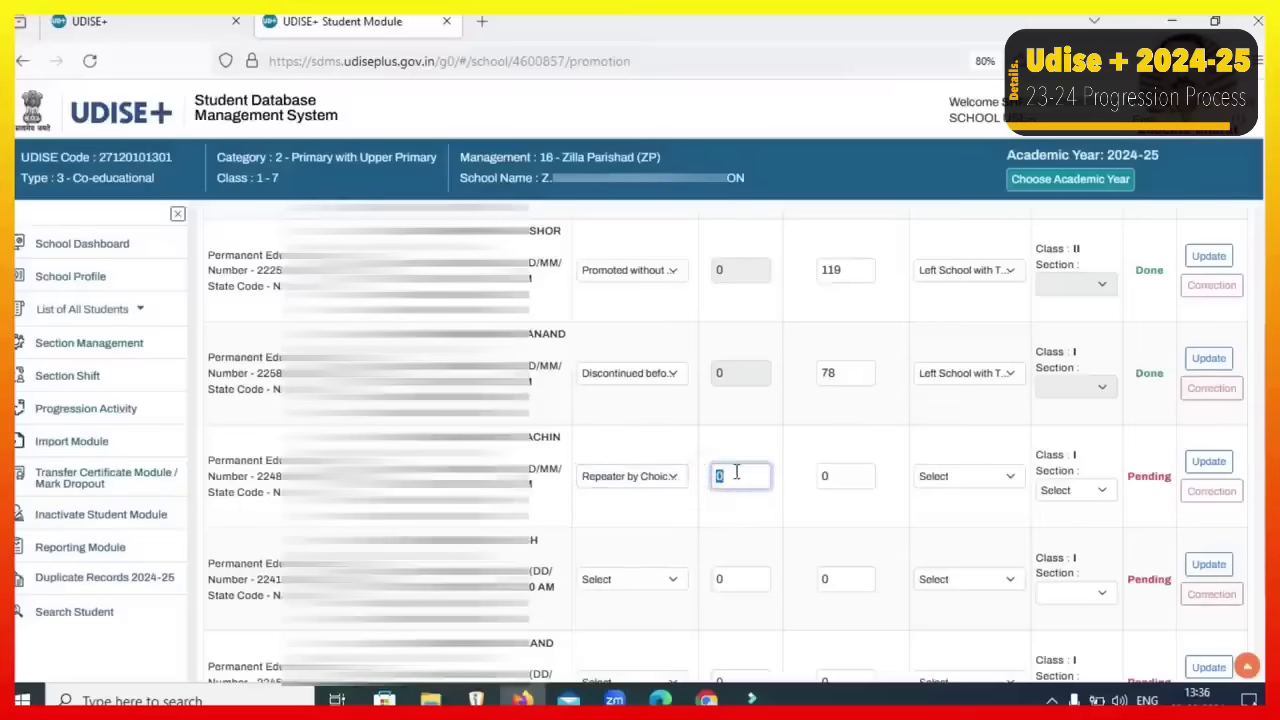
text(45)
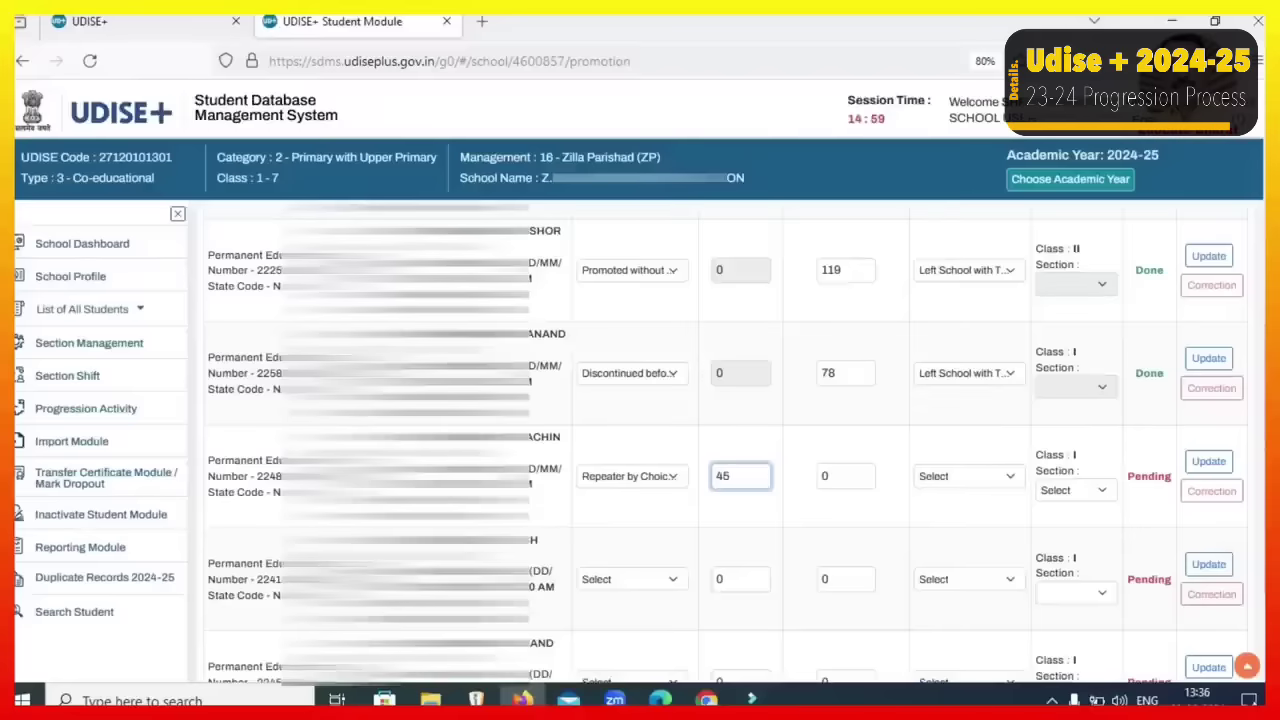
double_click(836, 474)
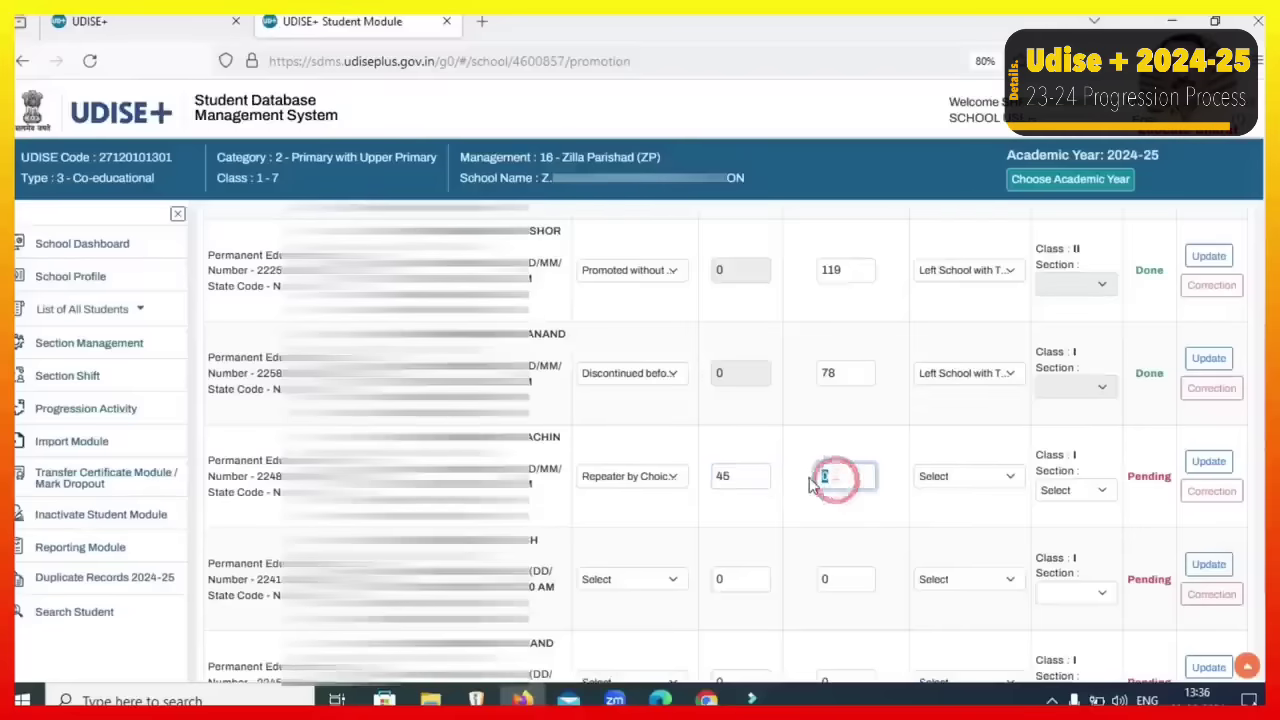
text(201)
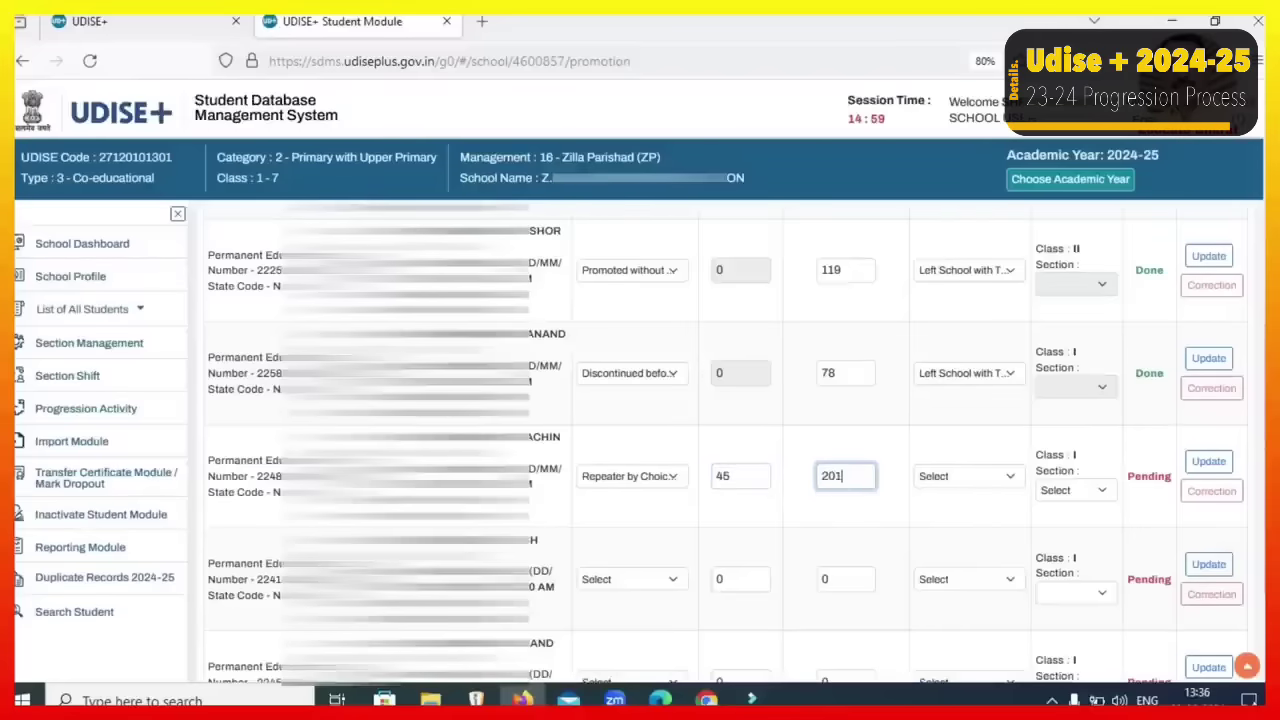
Set the fifth student's schooling status to Left School with/without TC, then update and confirm
click(938, 476)
click(963, 500)
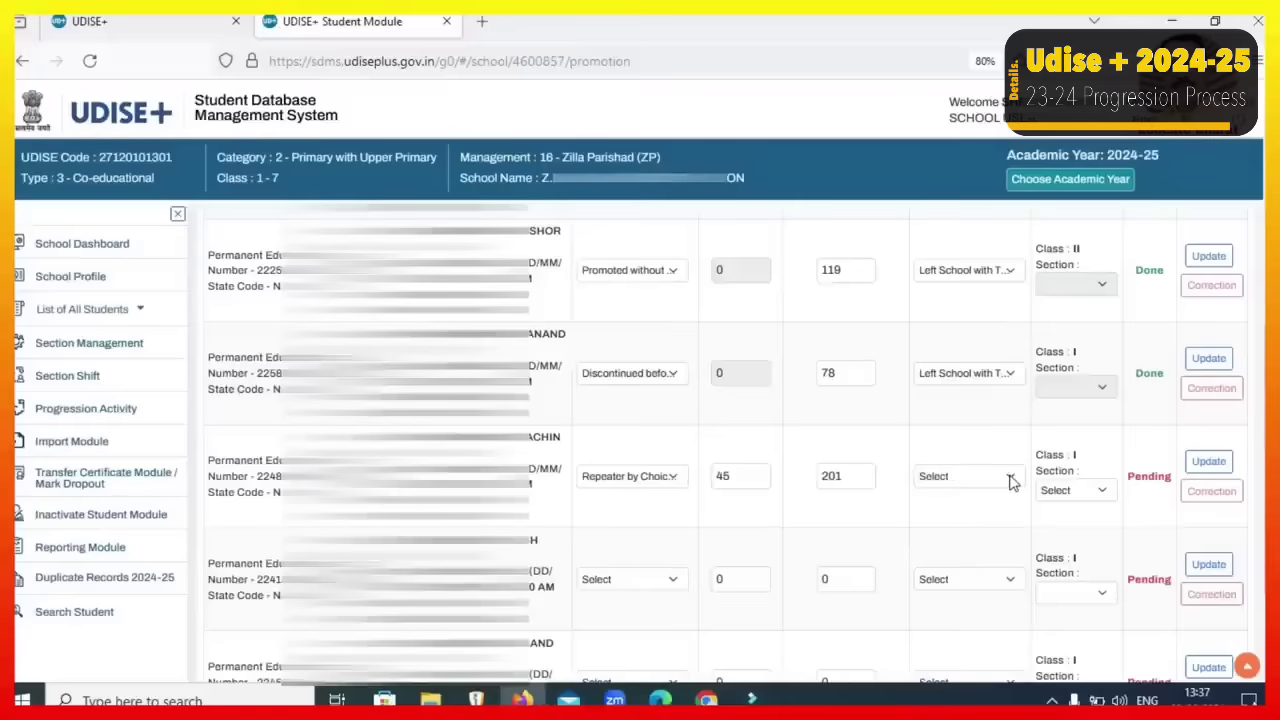
click(955, 483)
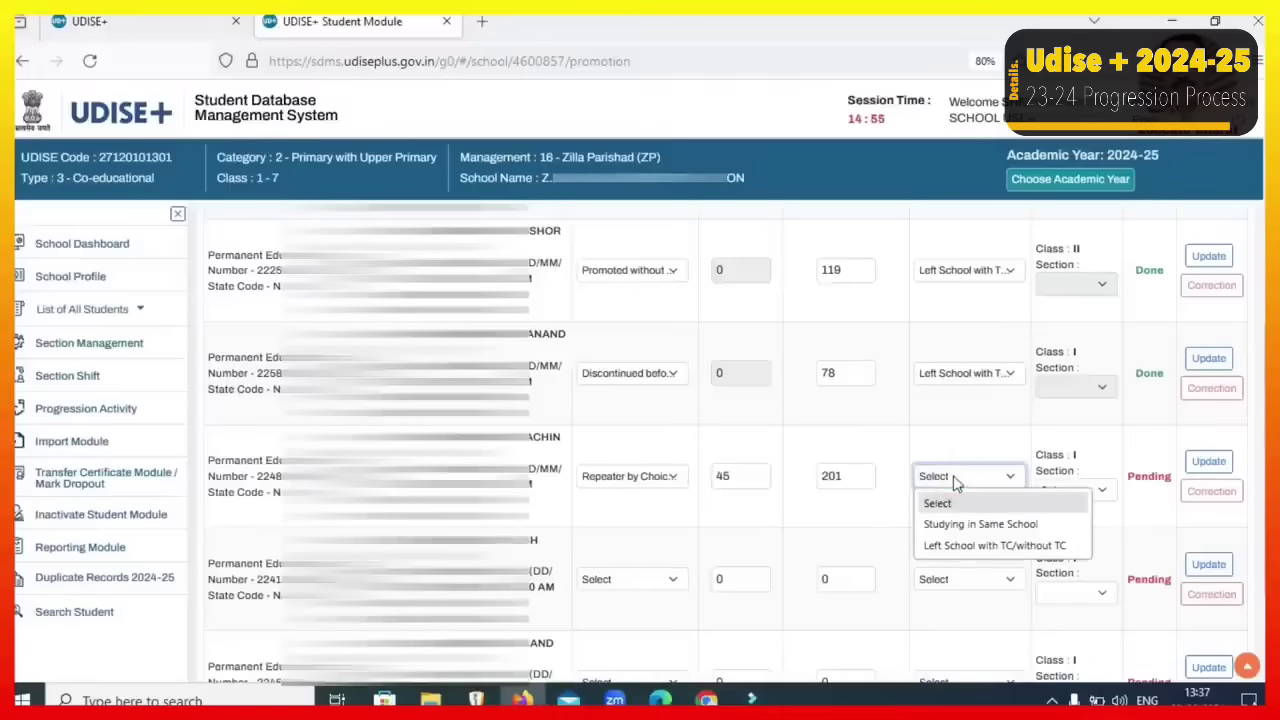
click(963, 524)
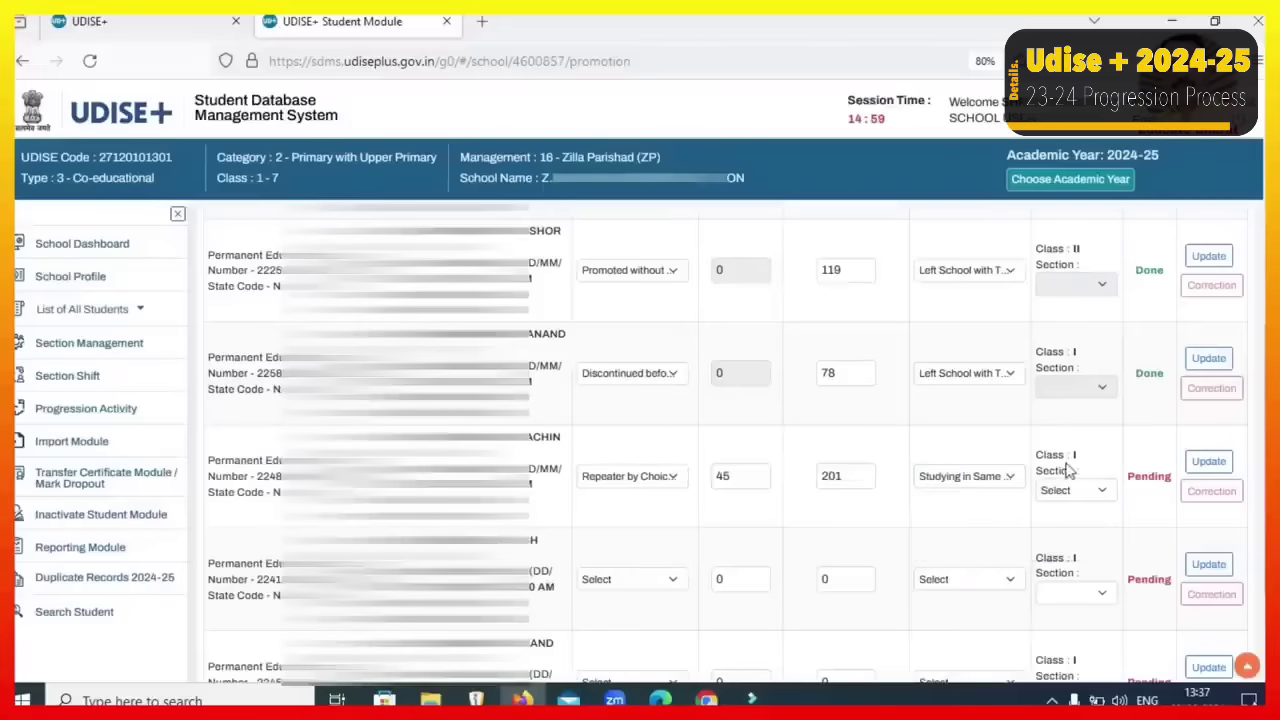
drag(1040, 456, 1084, 457)
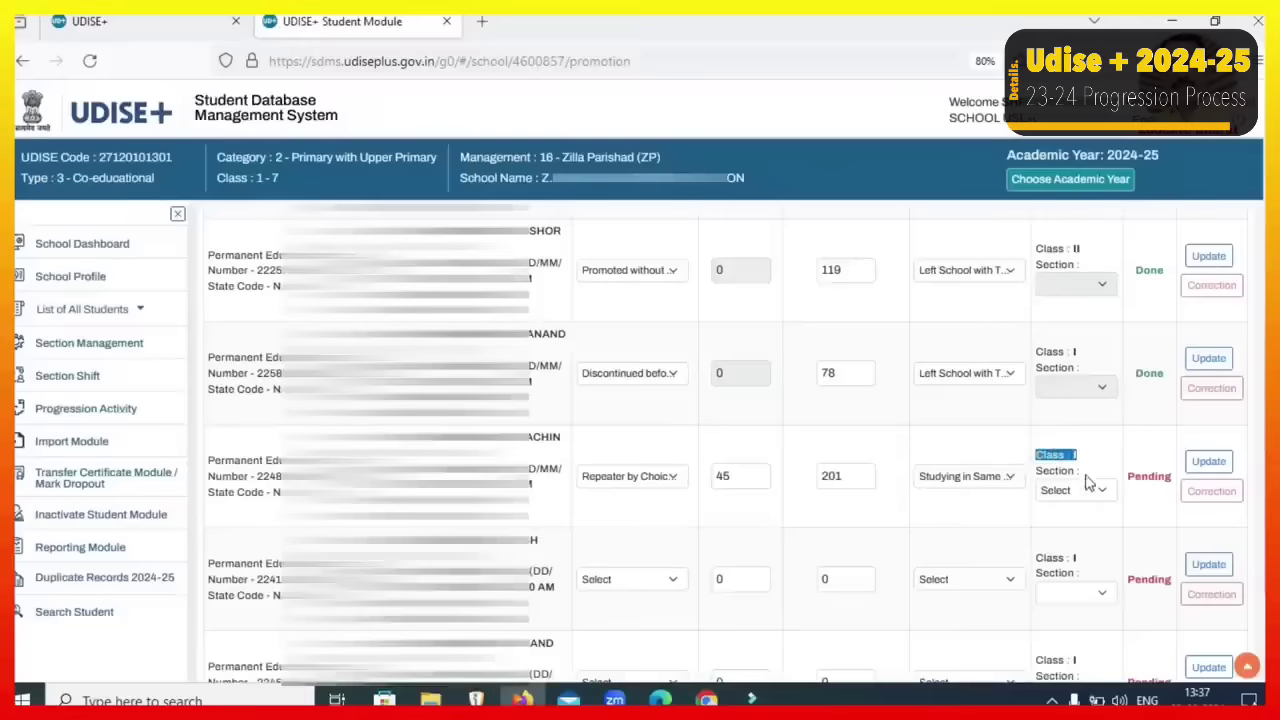
click(1088, 497)
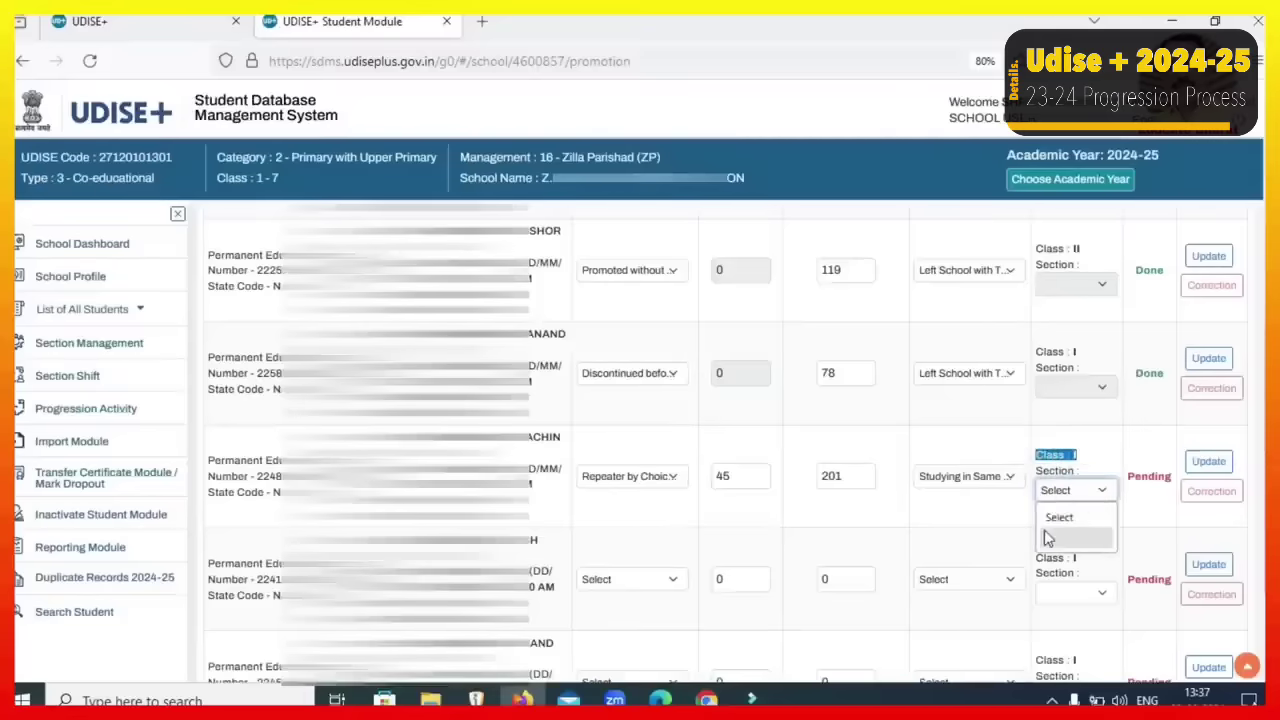
click(984, 476)
click(970, 545)
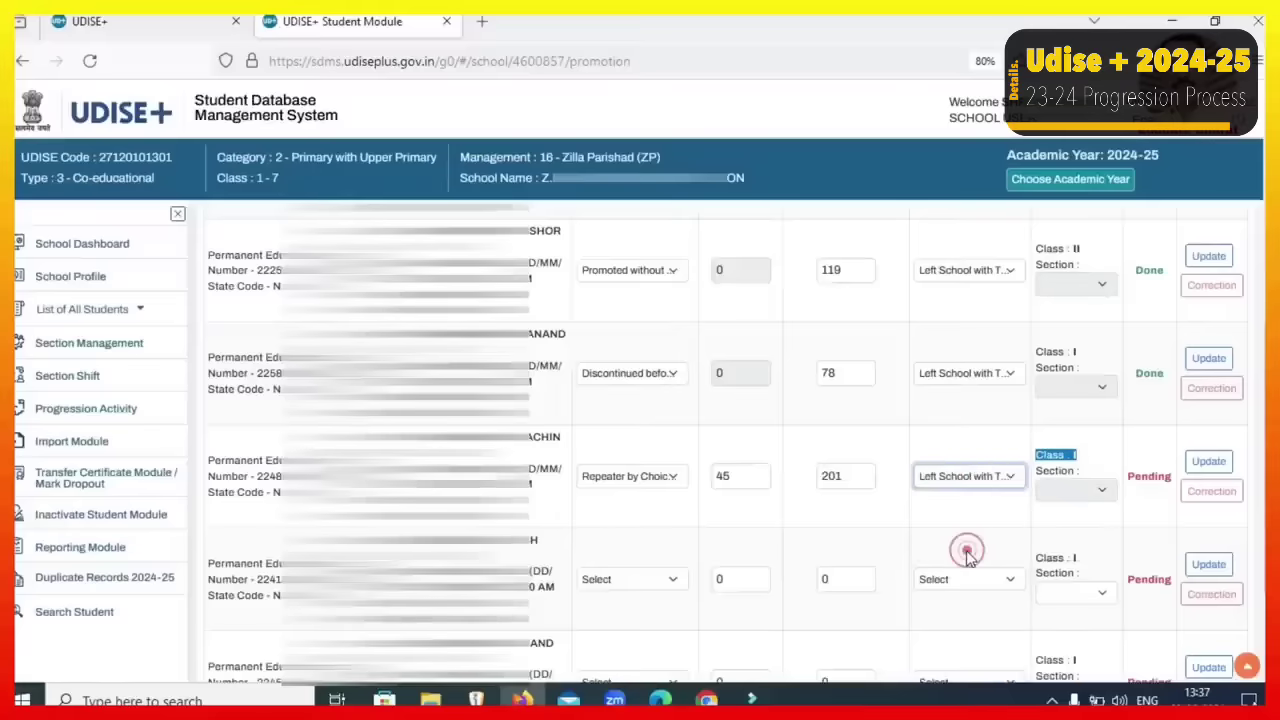
click(1043, 455)
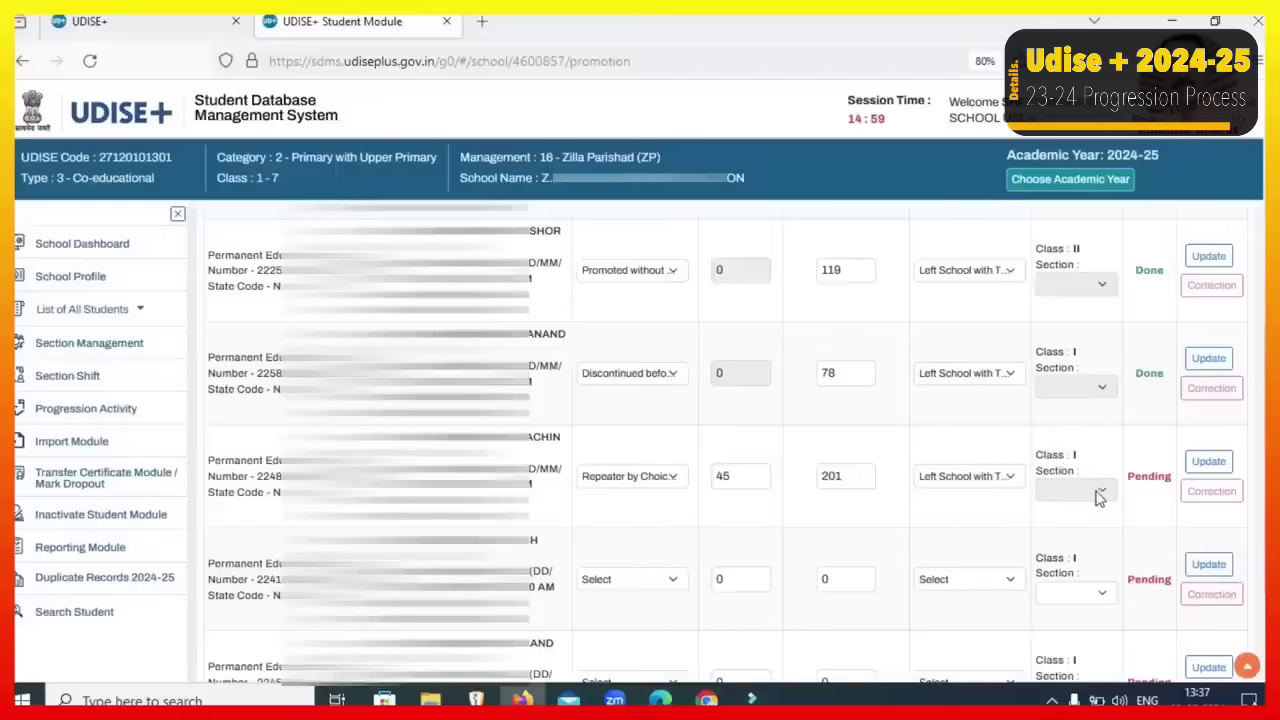
click(1205, 462)
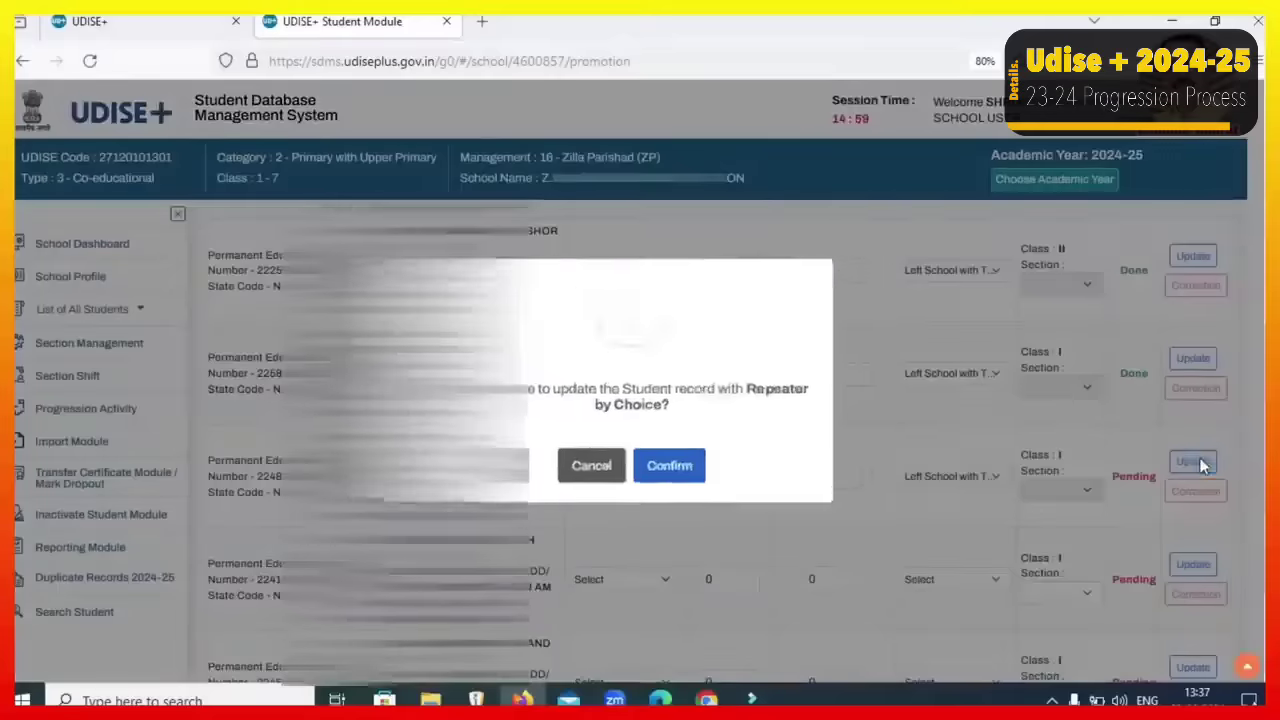
click(672, 464)
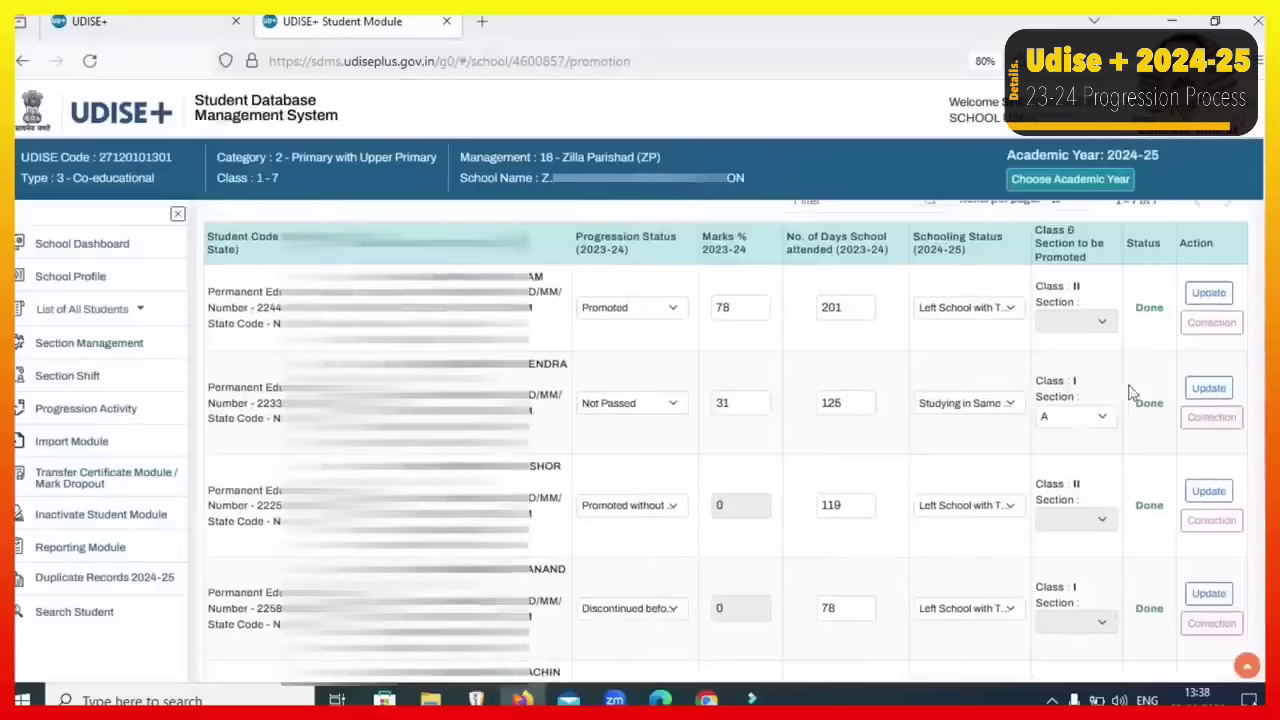
double_click(1148, 308)
click(1171, 310)
double_click(1149, 403)
click(1163, 406)
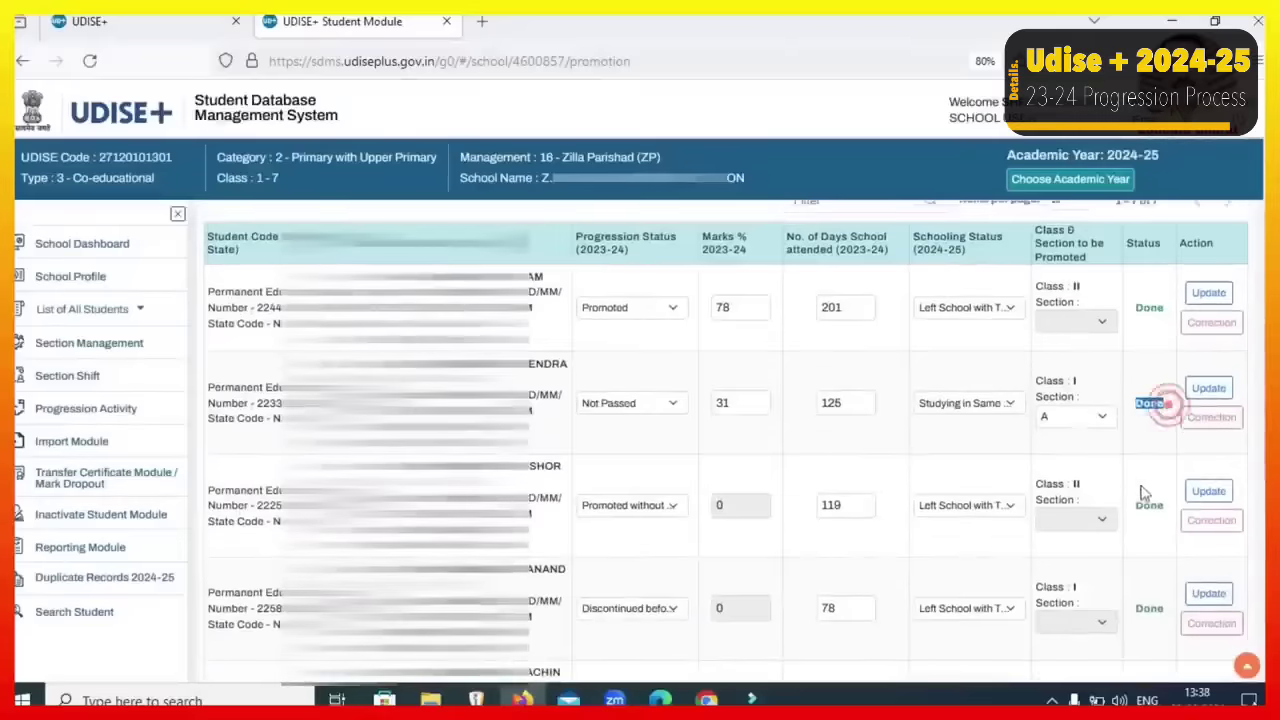
double_click(1149, 505)
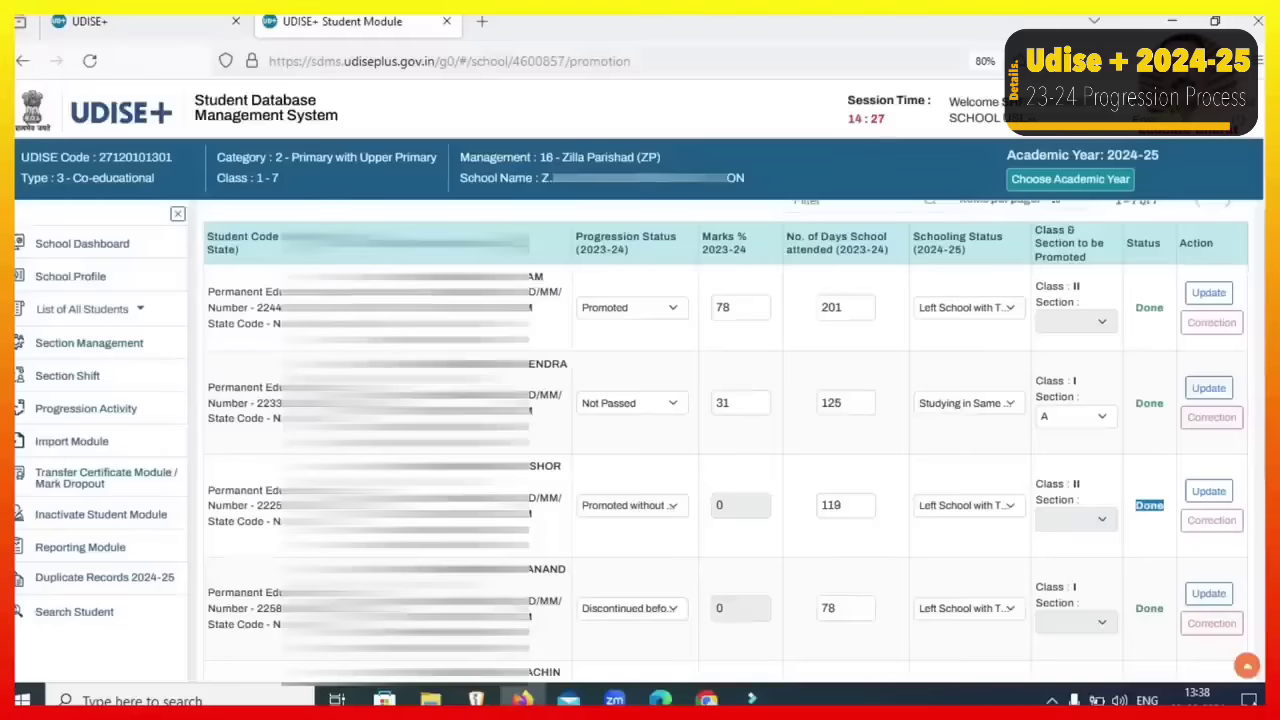
scroll(778, 450, down, 4)
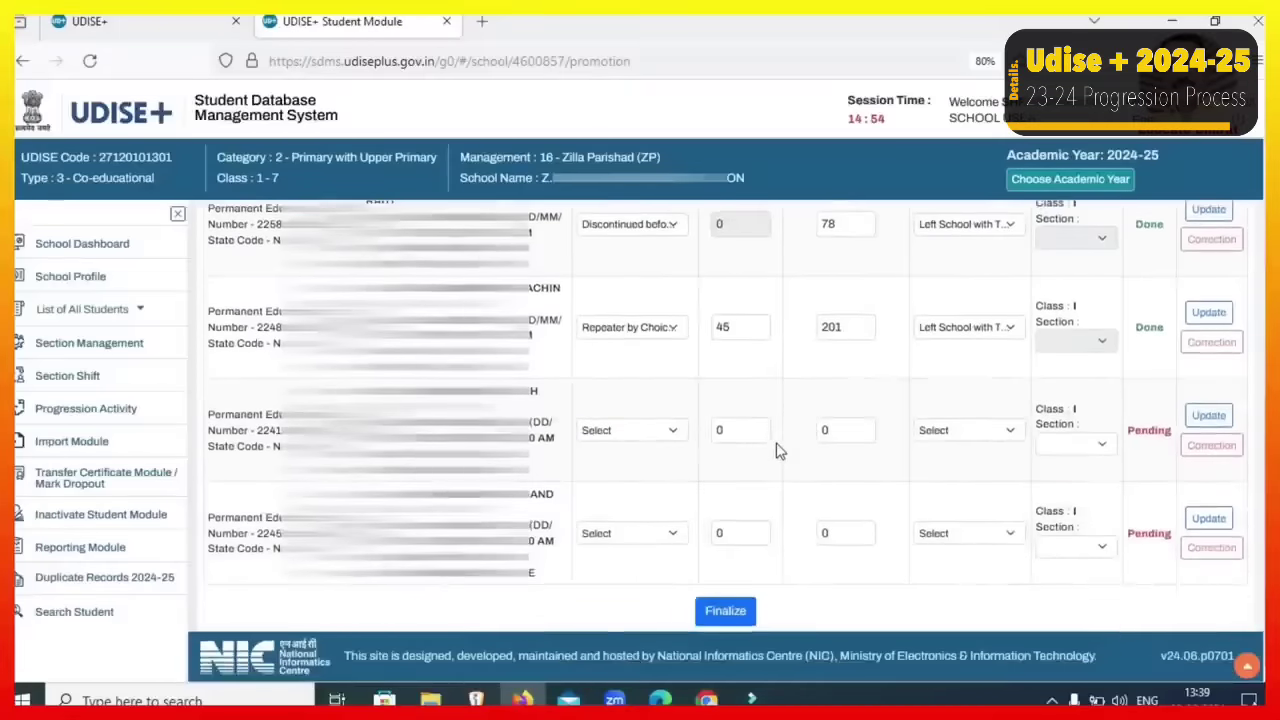
click(730, 614)
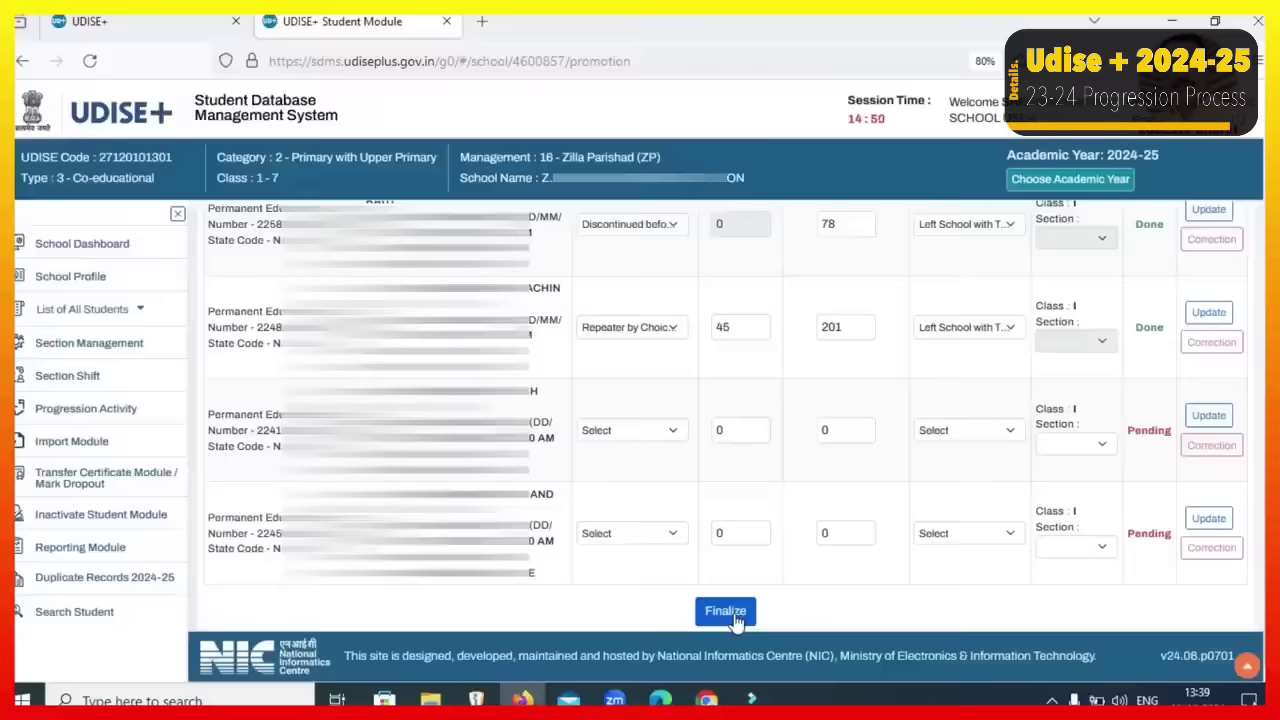
click(727, 612)
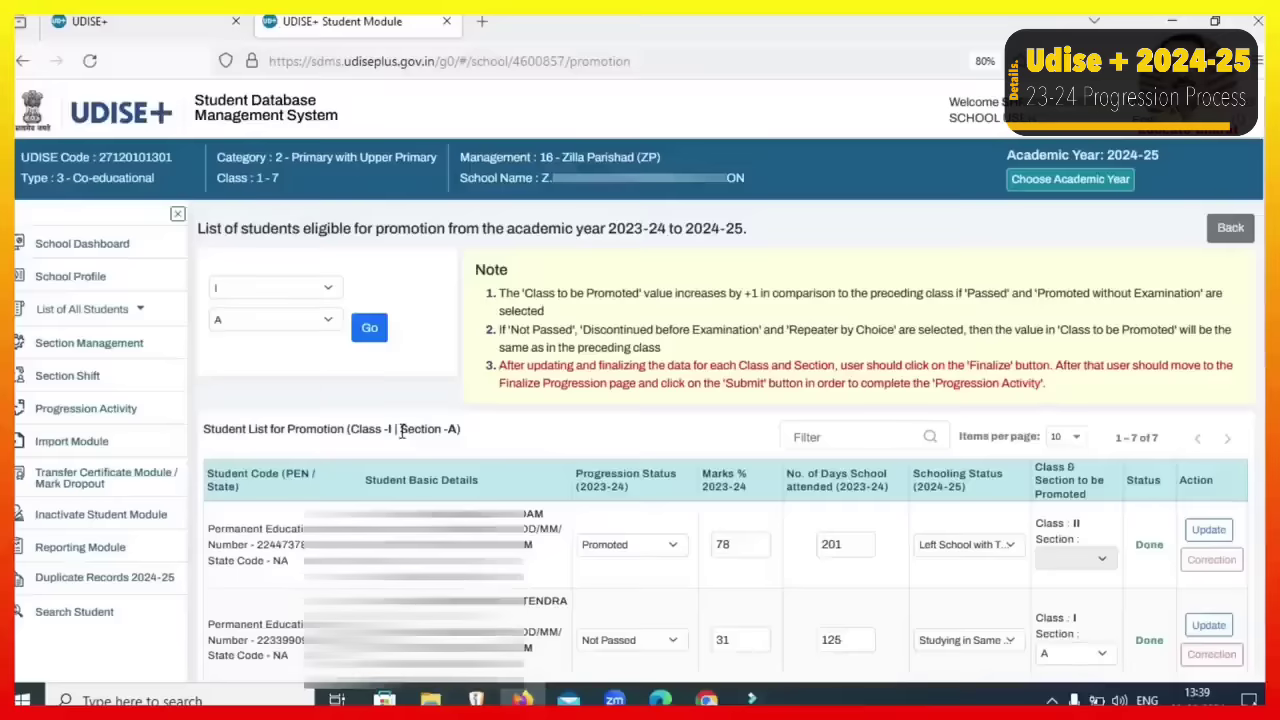
Load the Class II Section A student list, review it, then return to the school dashboard
click(275, 320)
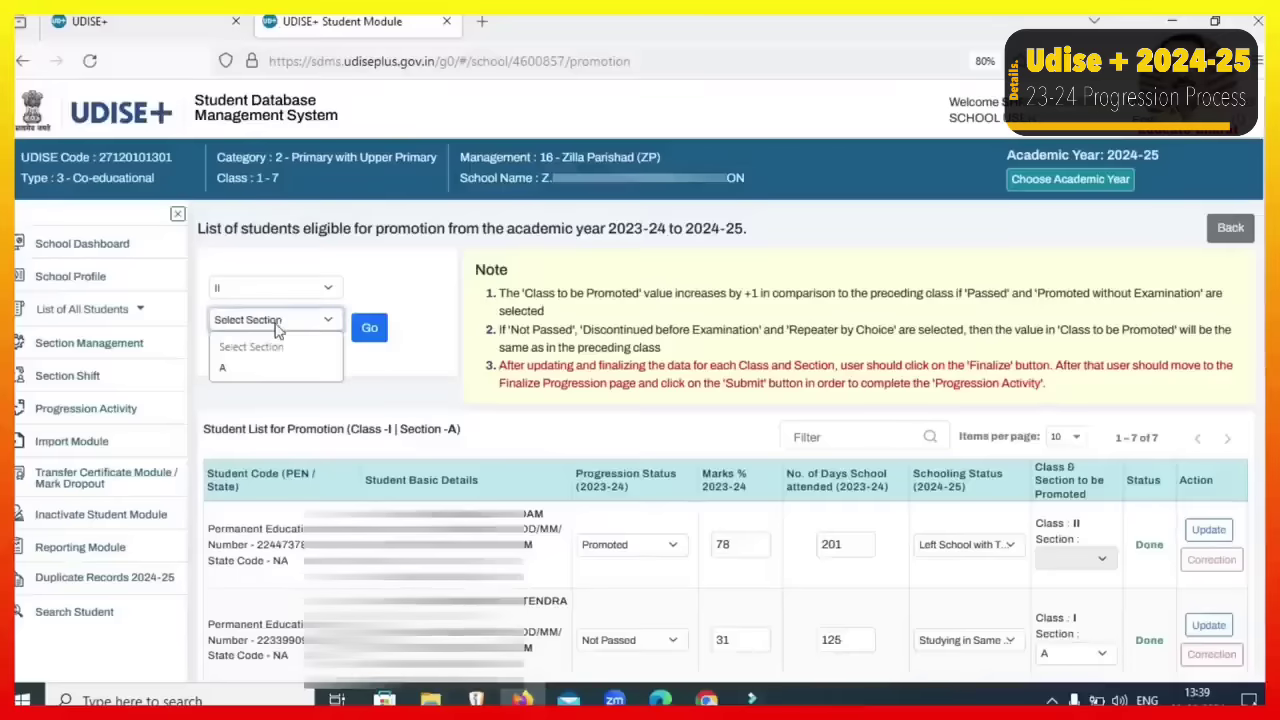
click(252, 373)
click(369, 329)
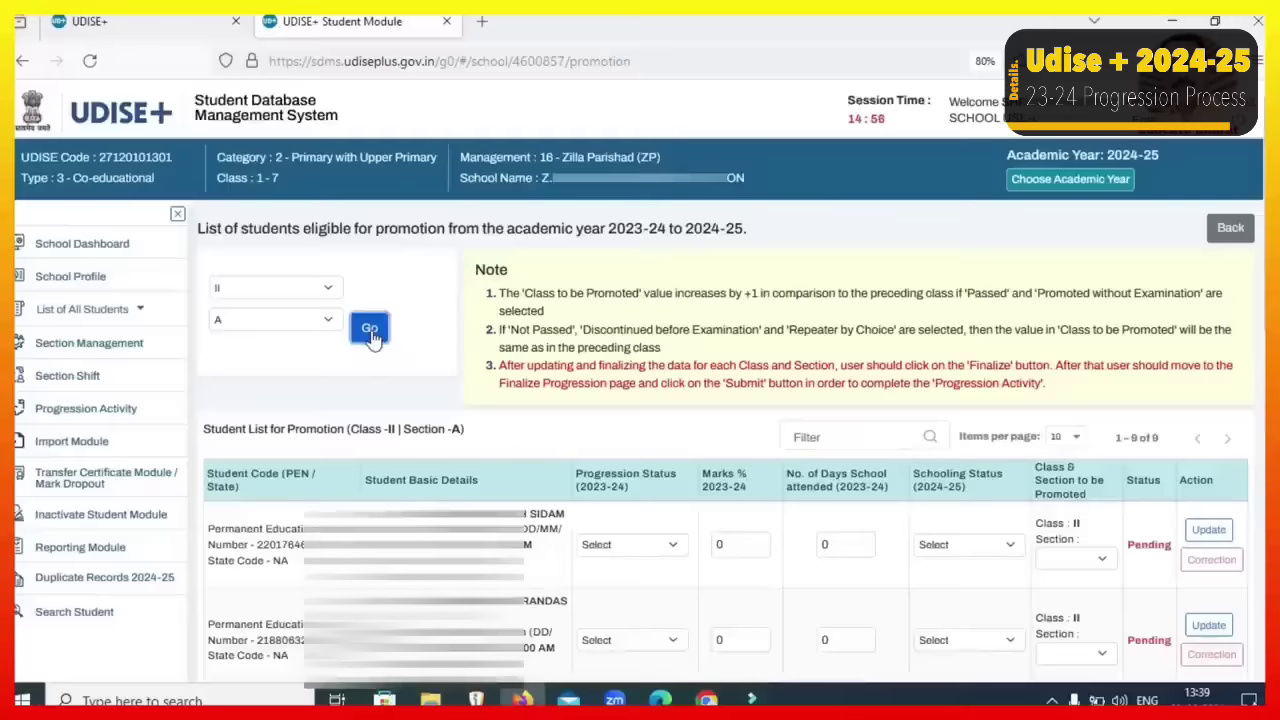
scroll(557, 623, down, 8)
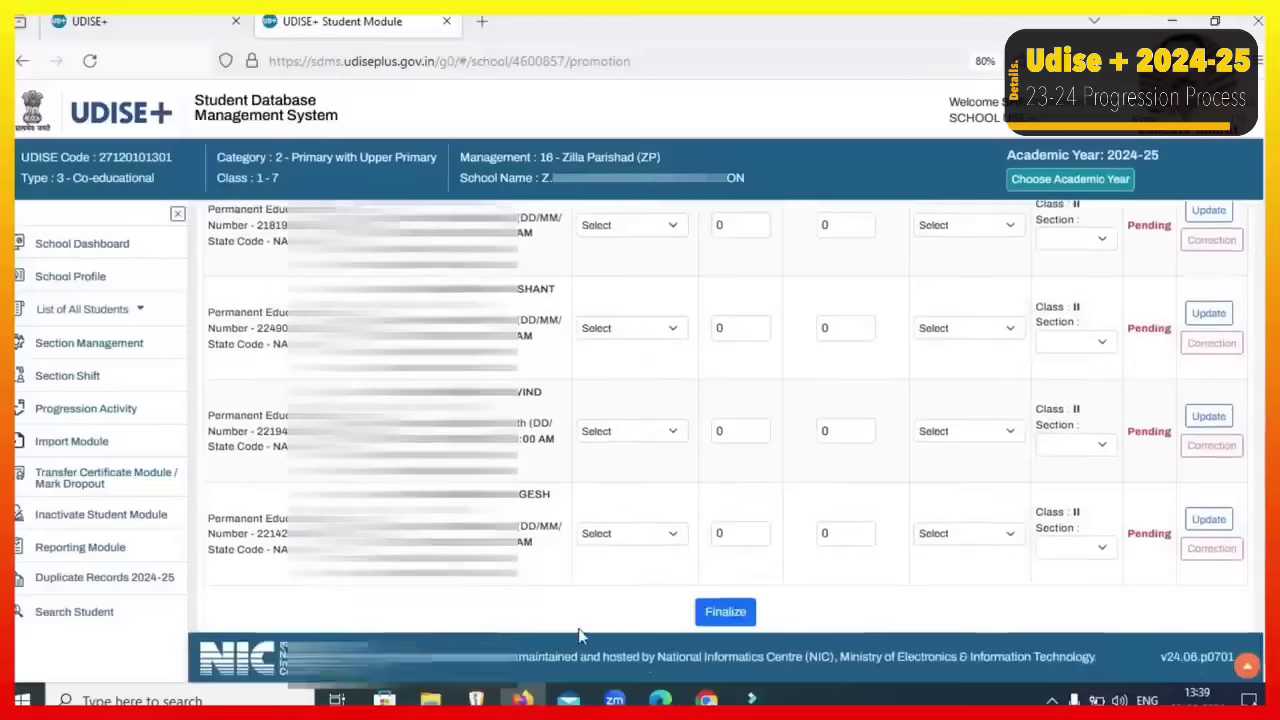
click(110, 247)
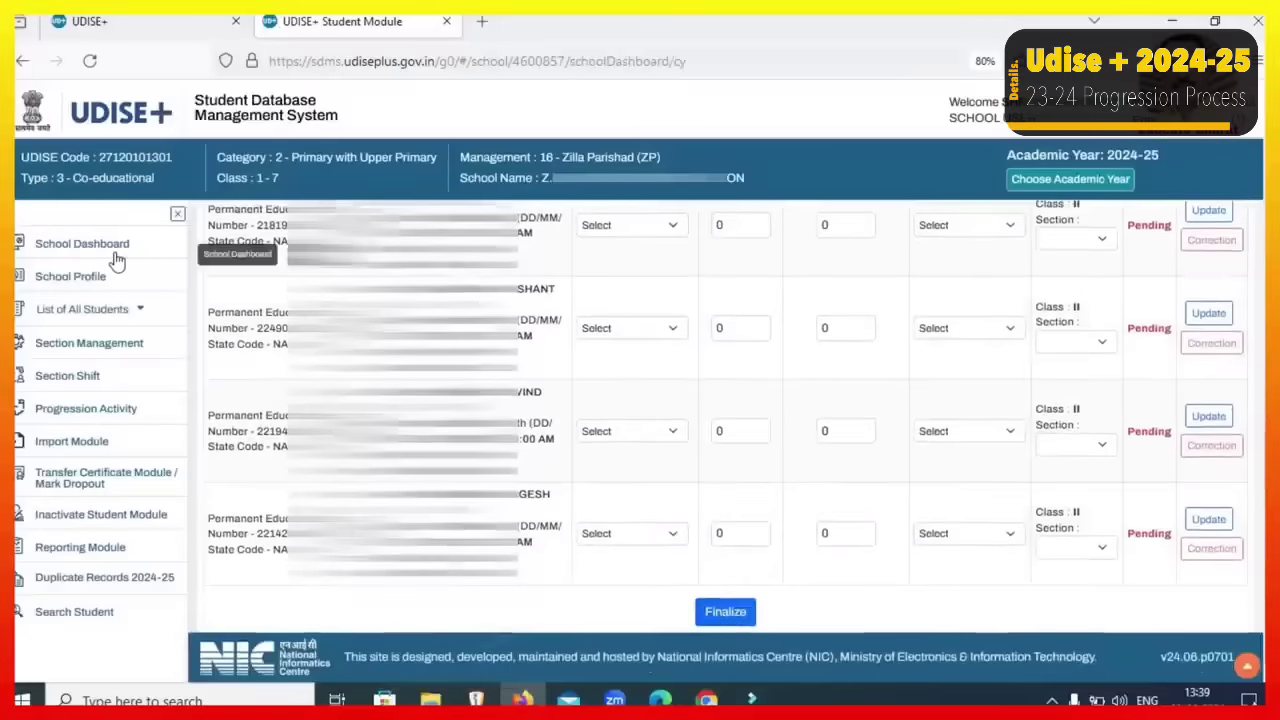